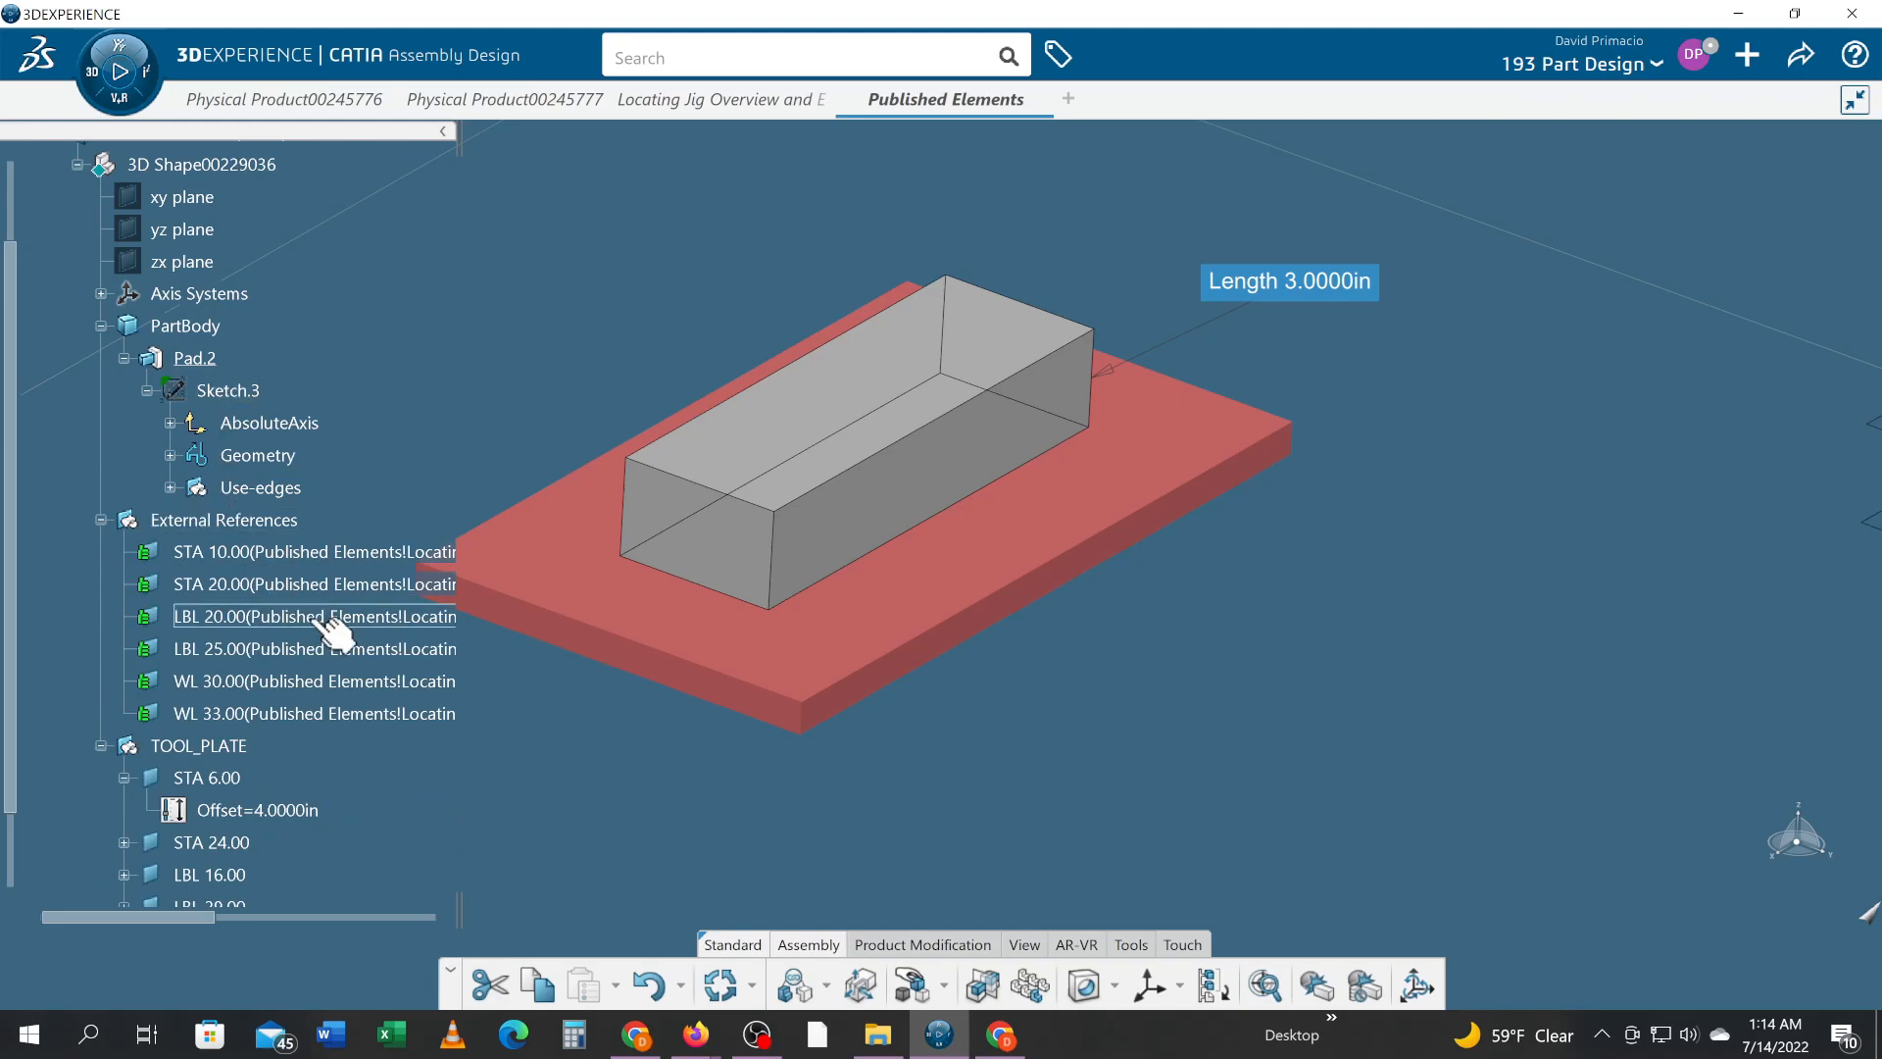
- Open the tooling plate pad's Sketch.3, examine its four use-edge intersections, and exit the sketch
scroll(308, 683, down, 2)
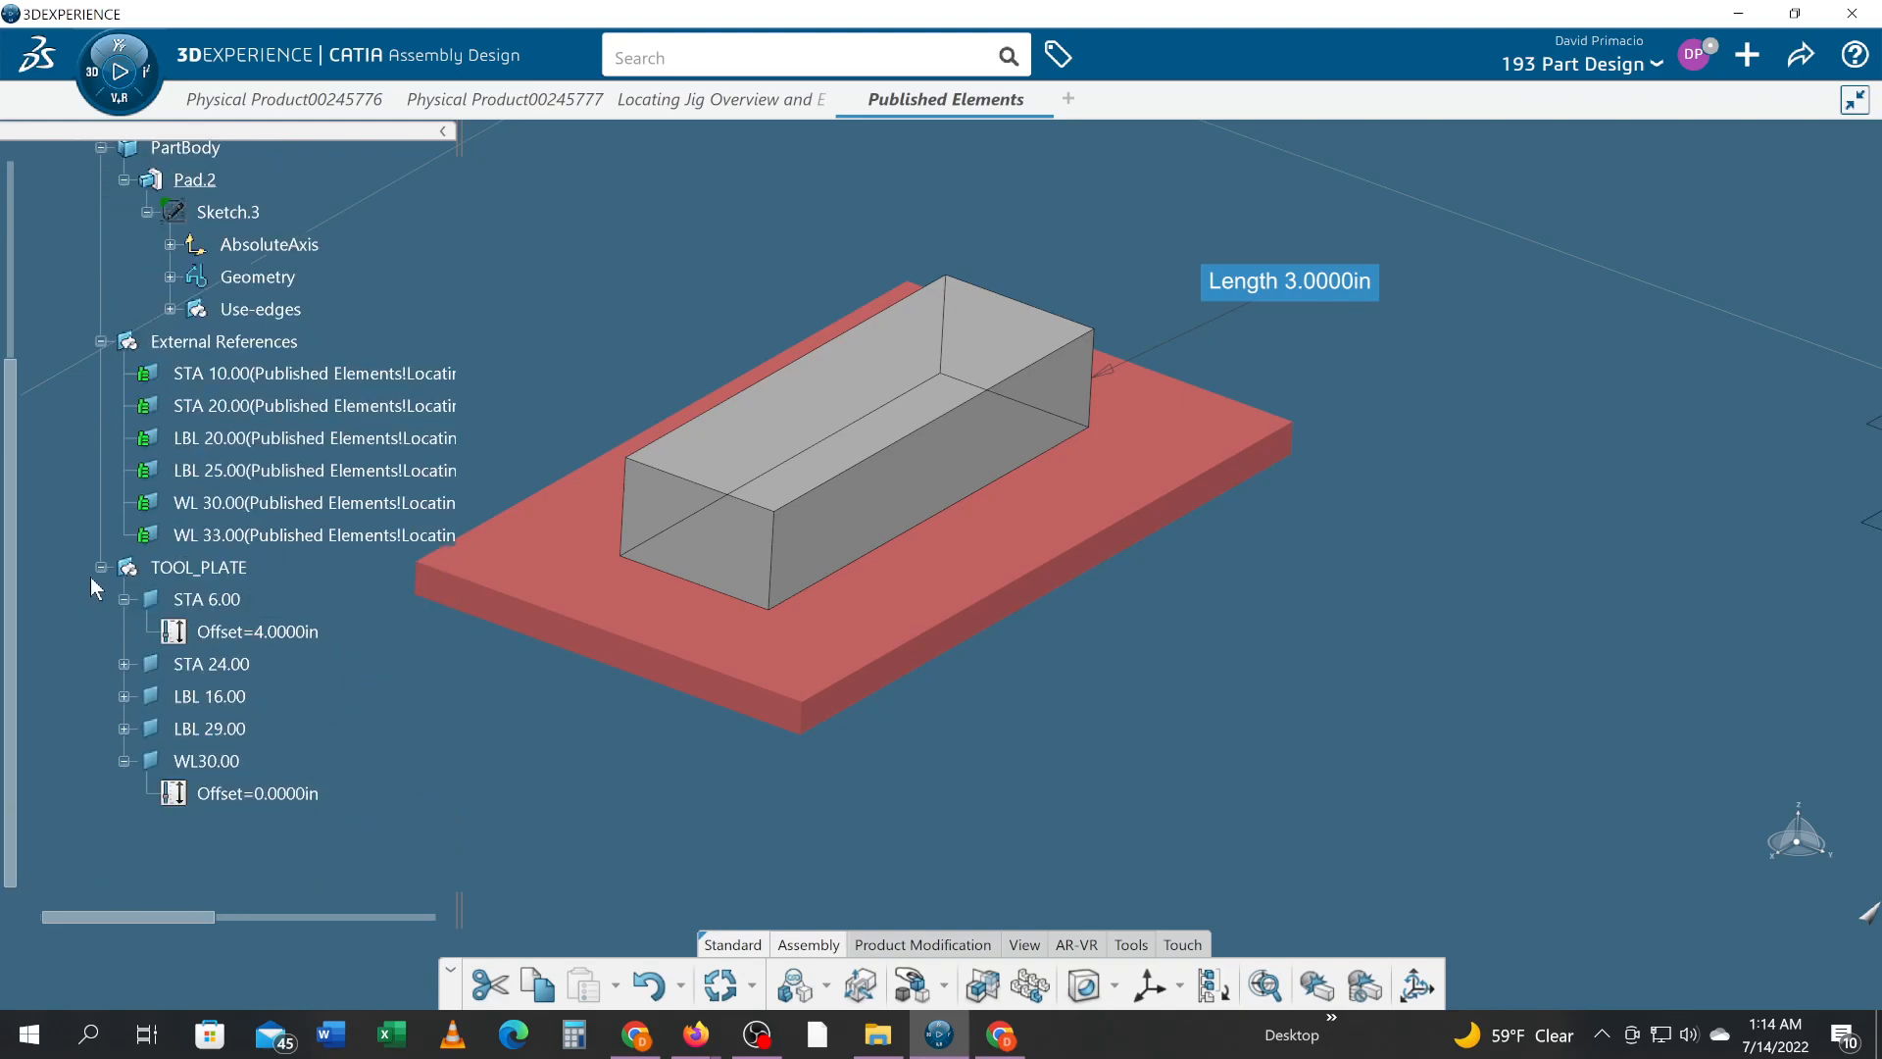
click(124, 599)
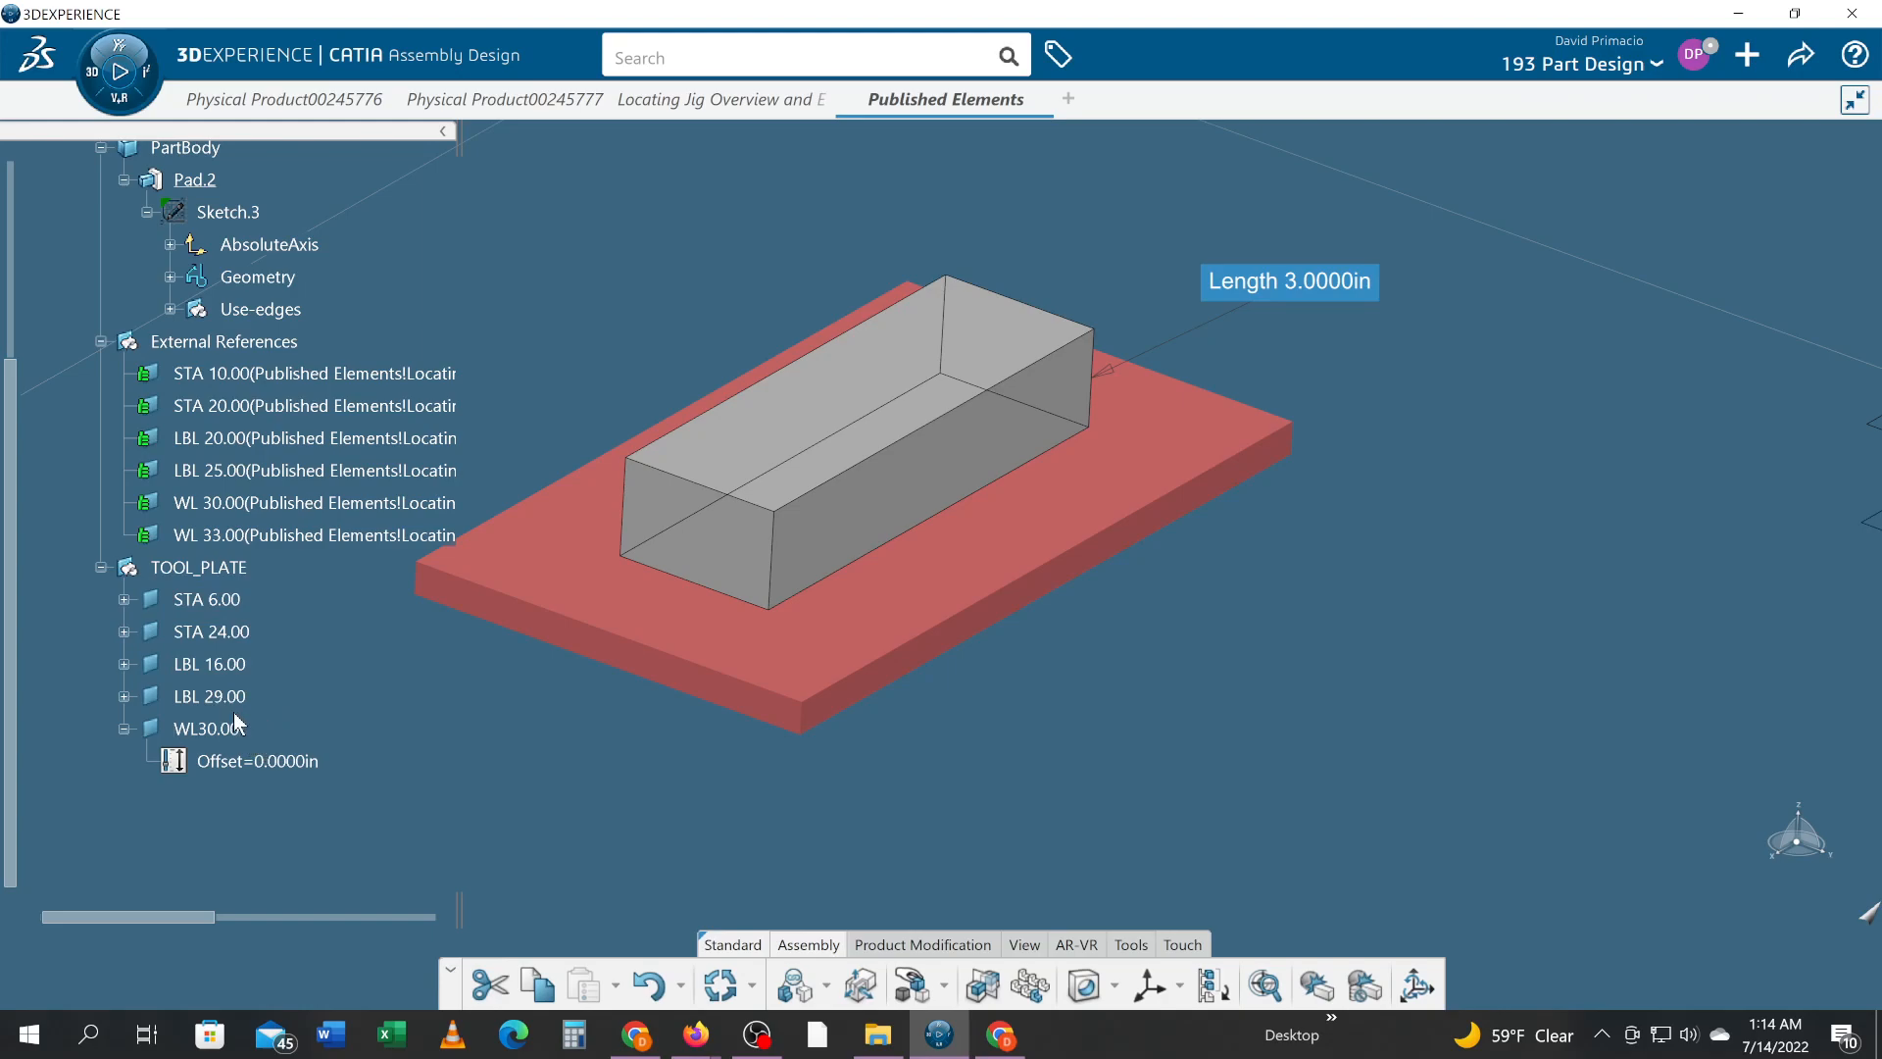
scroll(249, 726, up, 2)
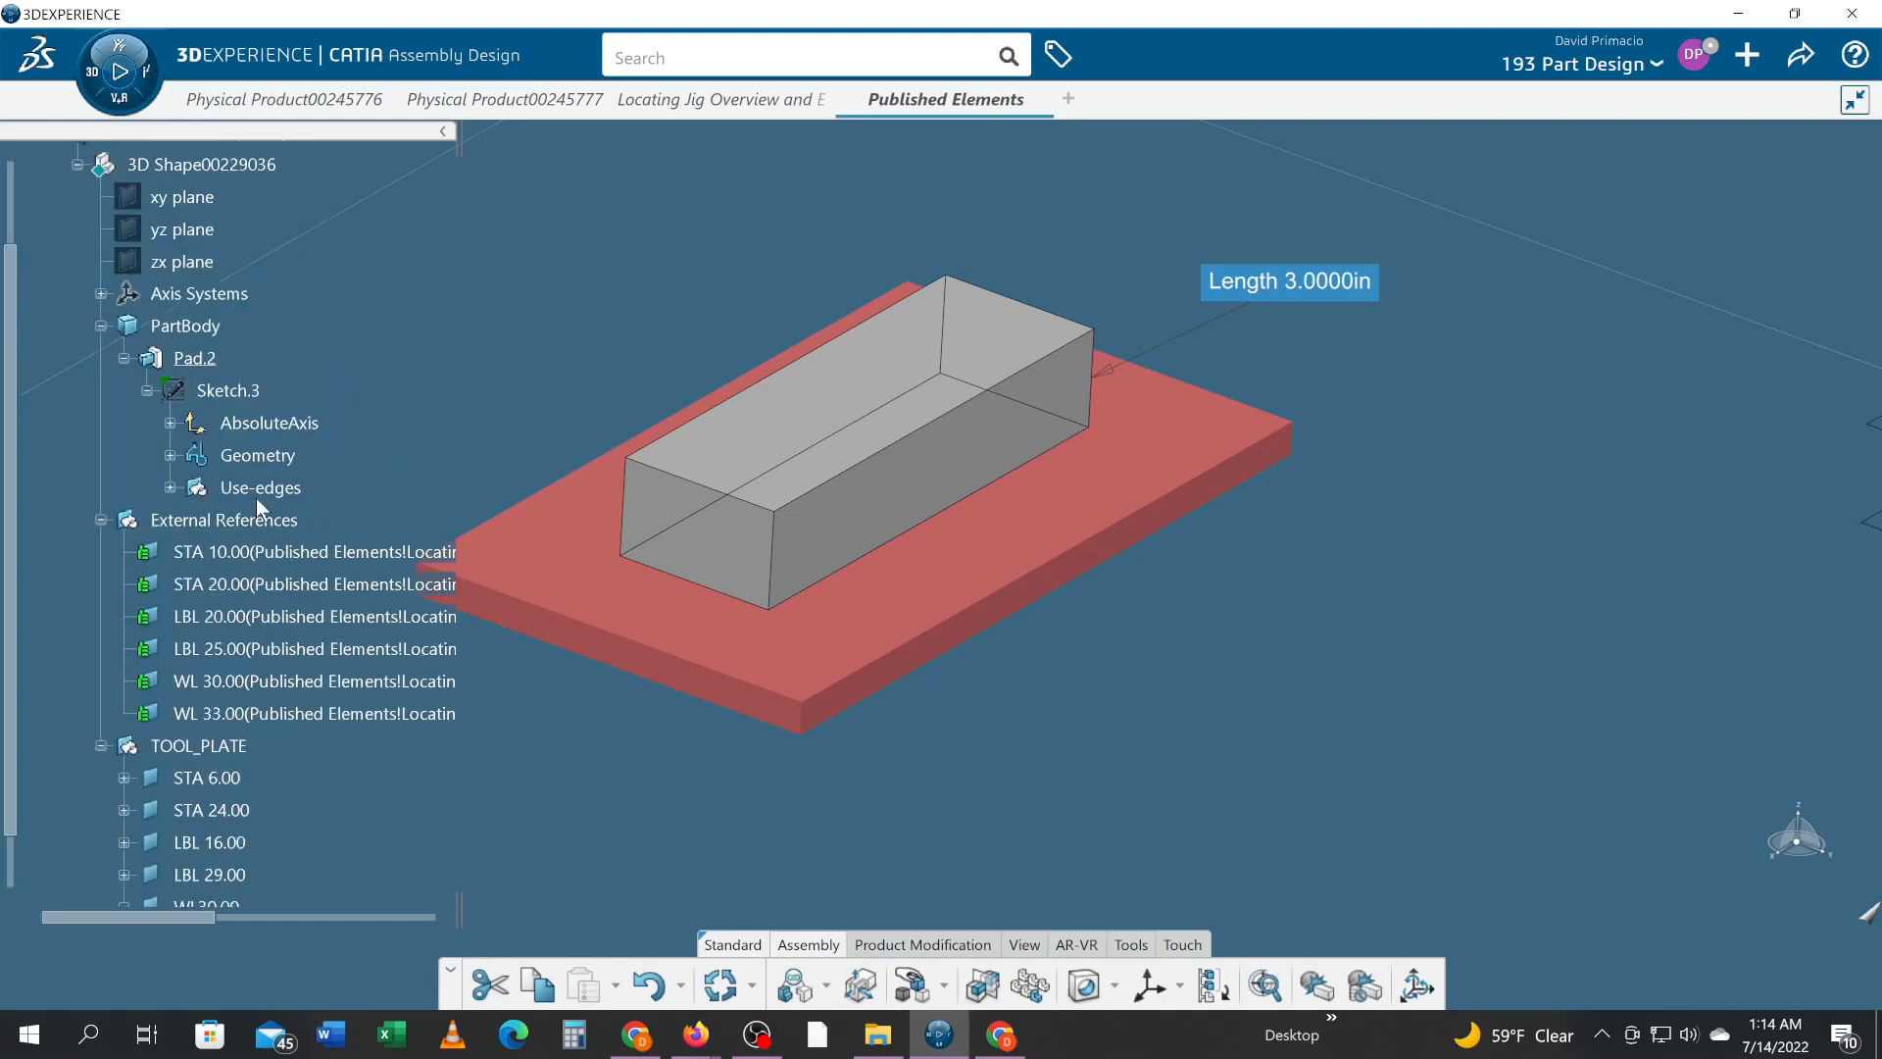
click(241, 395)
double_click(241, 396)
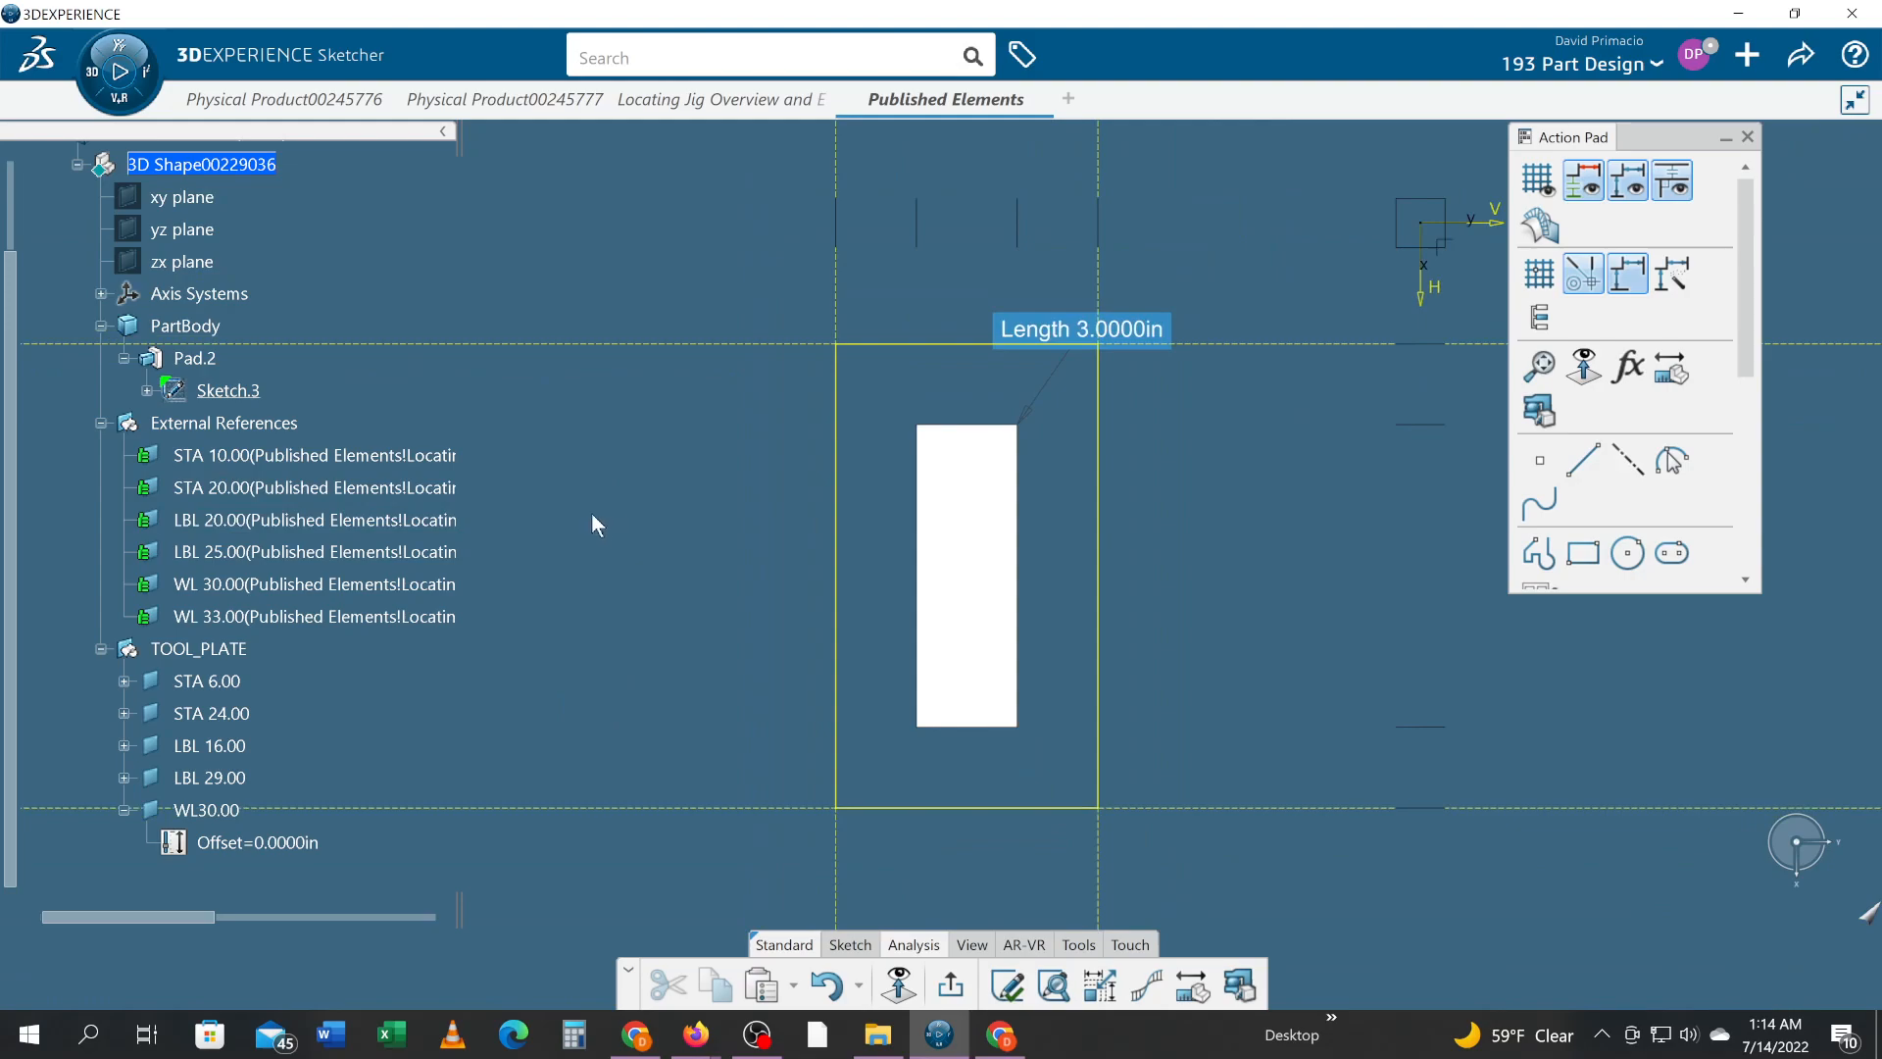
click(148, 391)
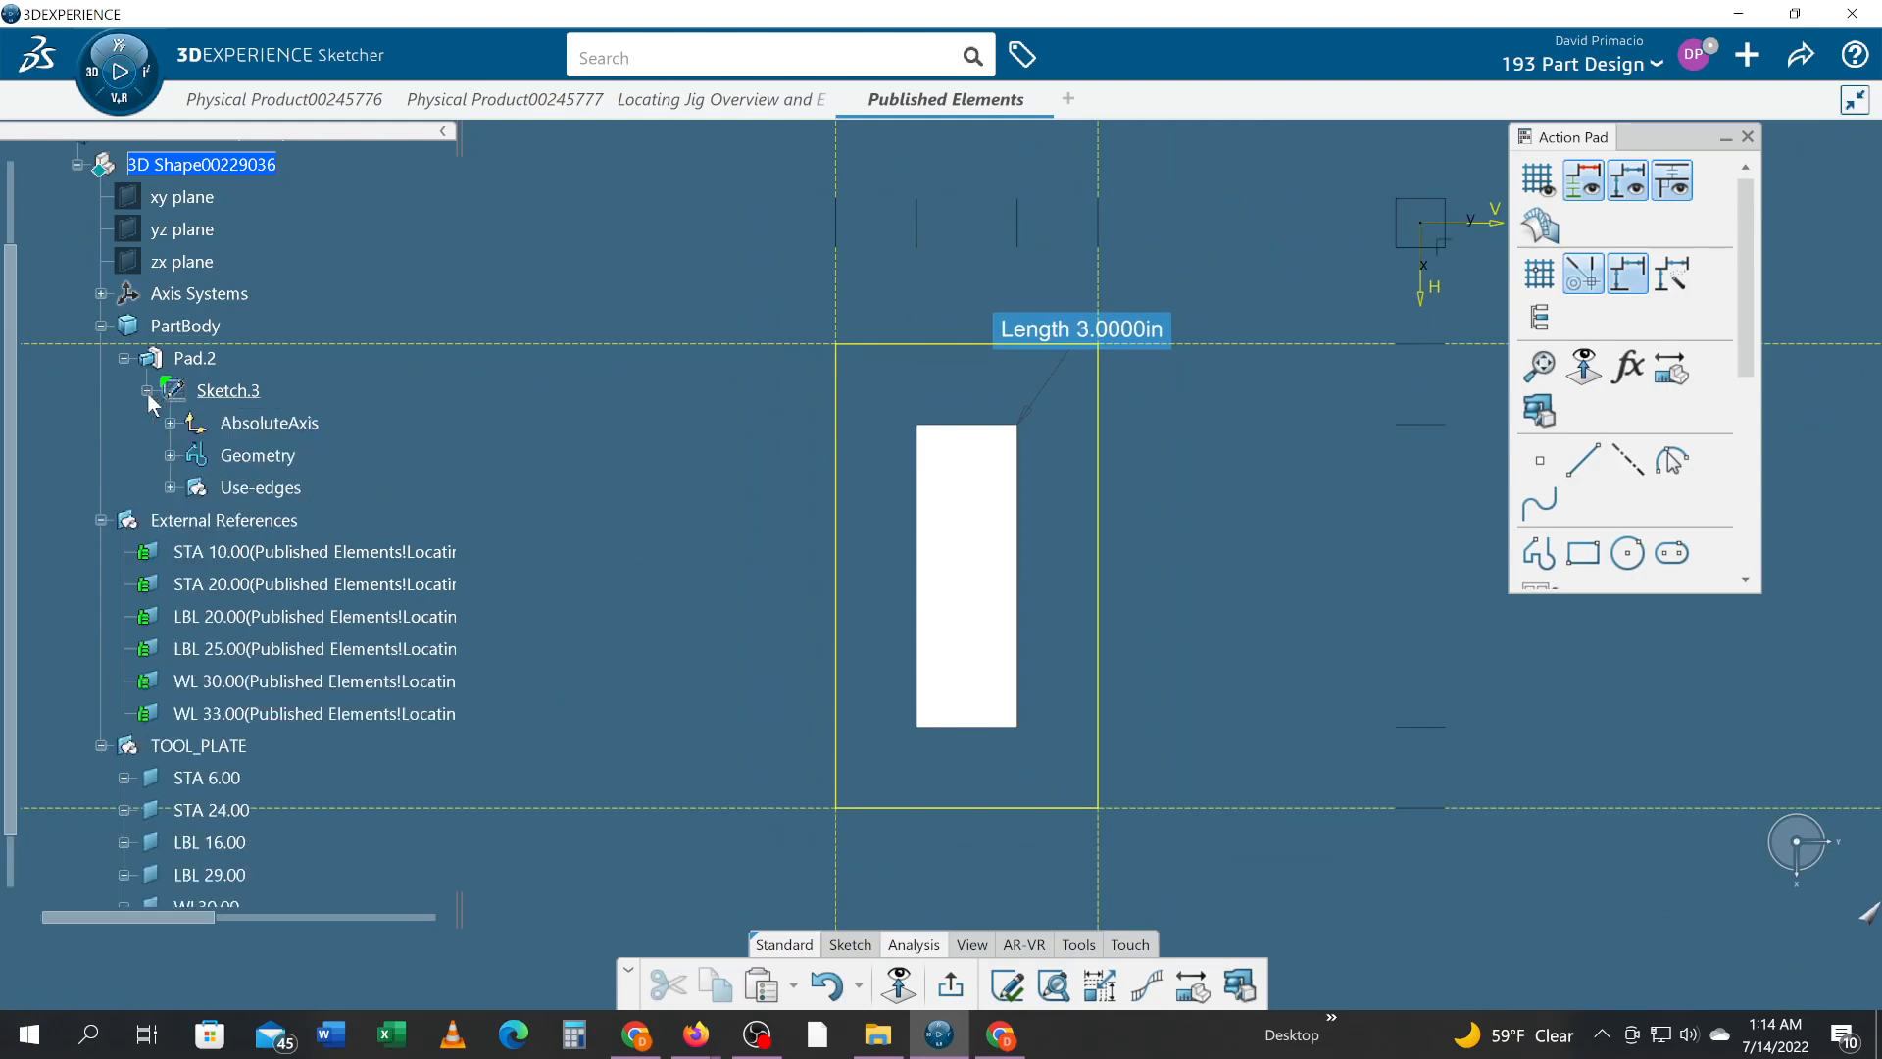
click(169, 487)
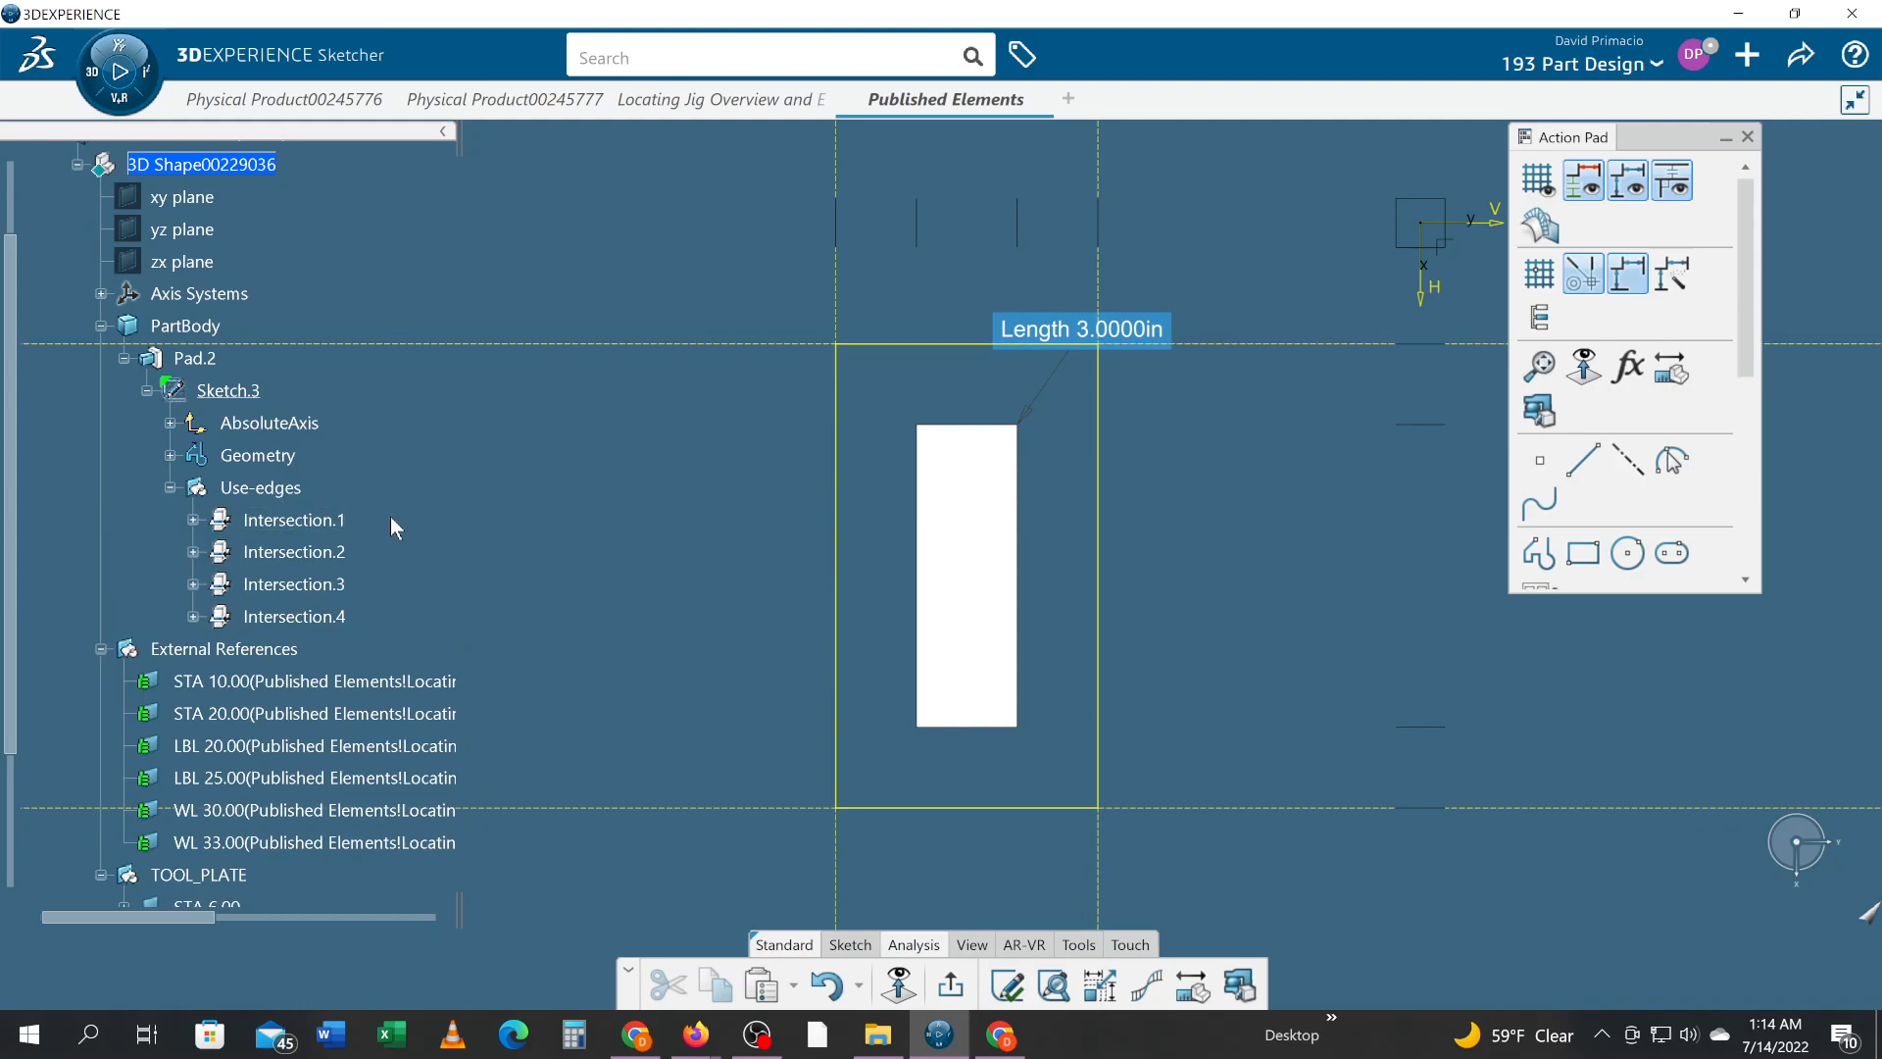
click(338, 521)
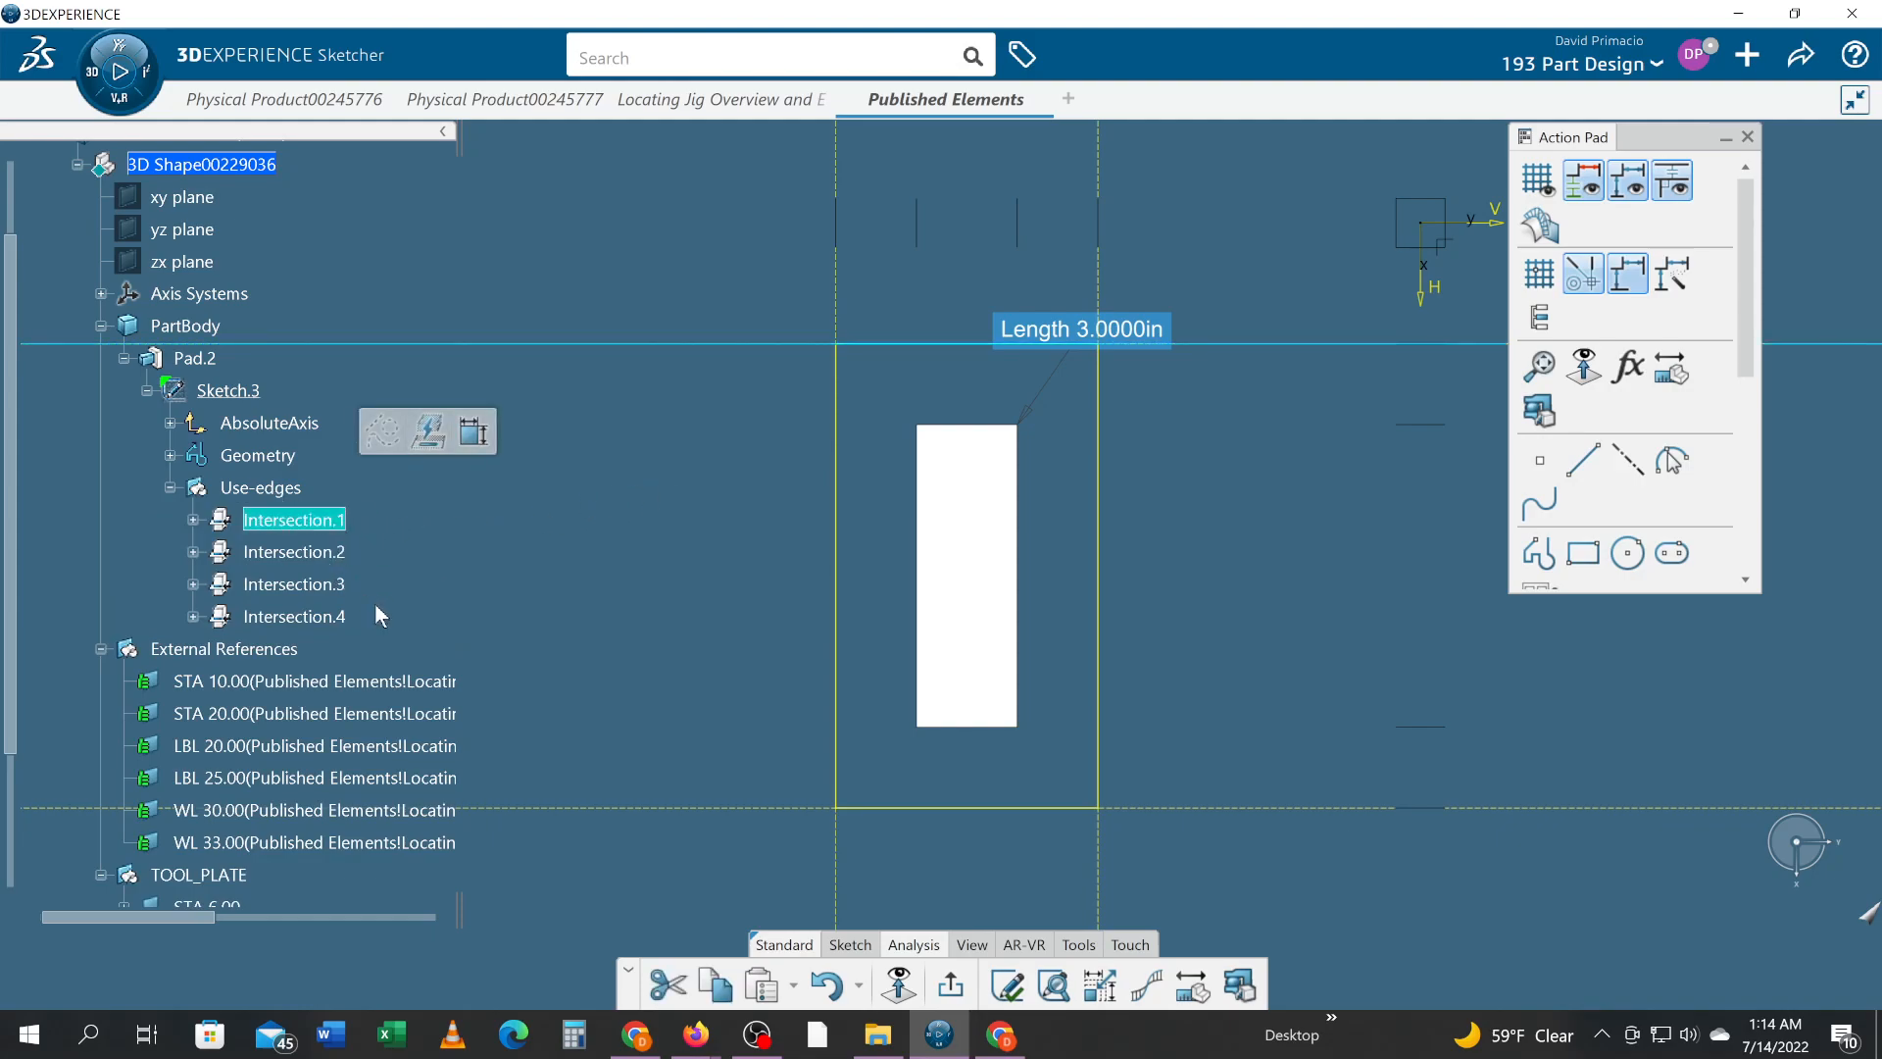
shift+click(349, 612)
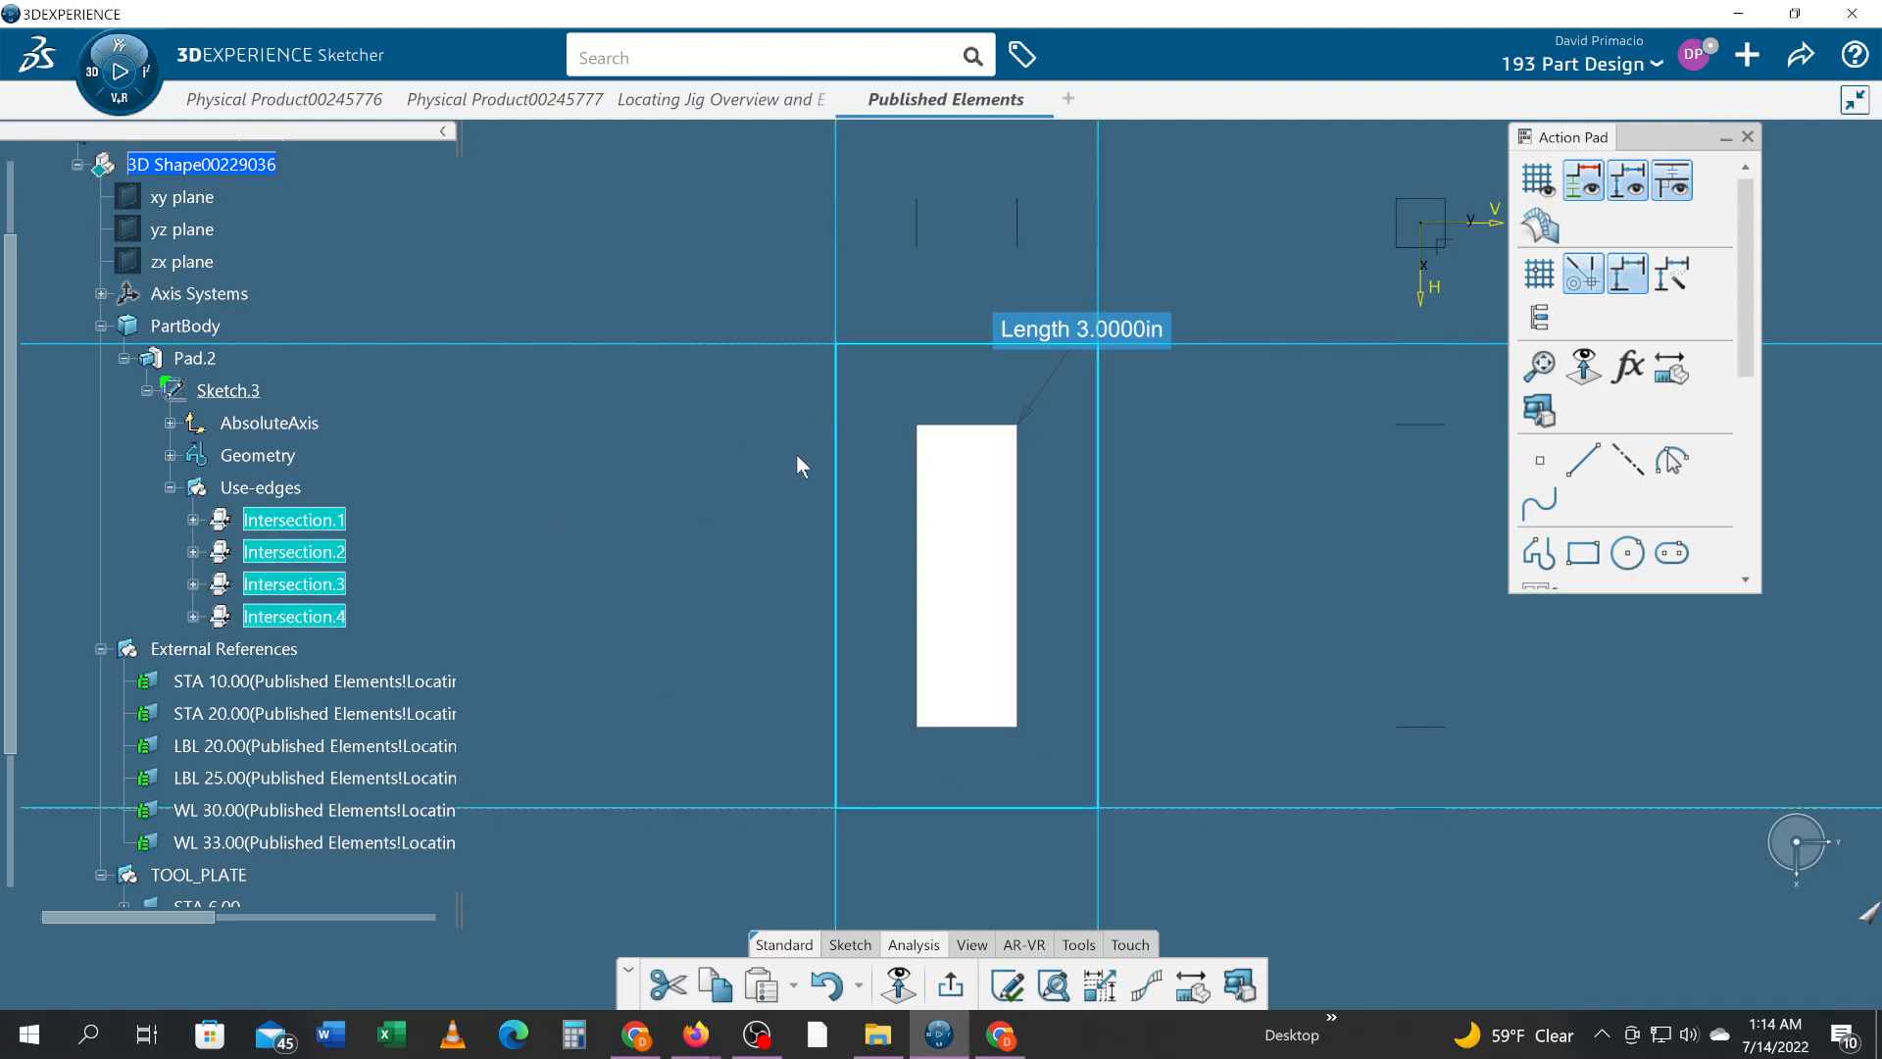
click(767, 465)
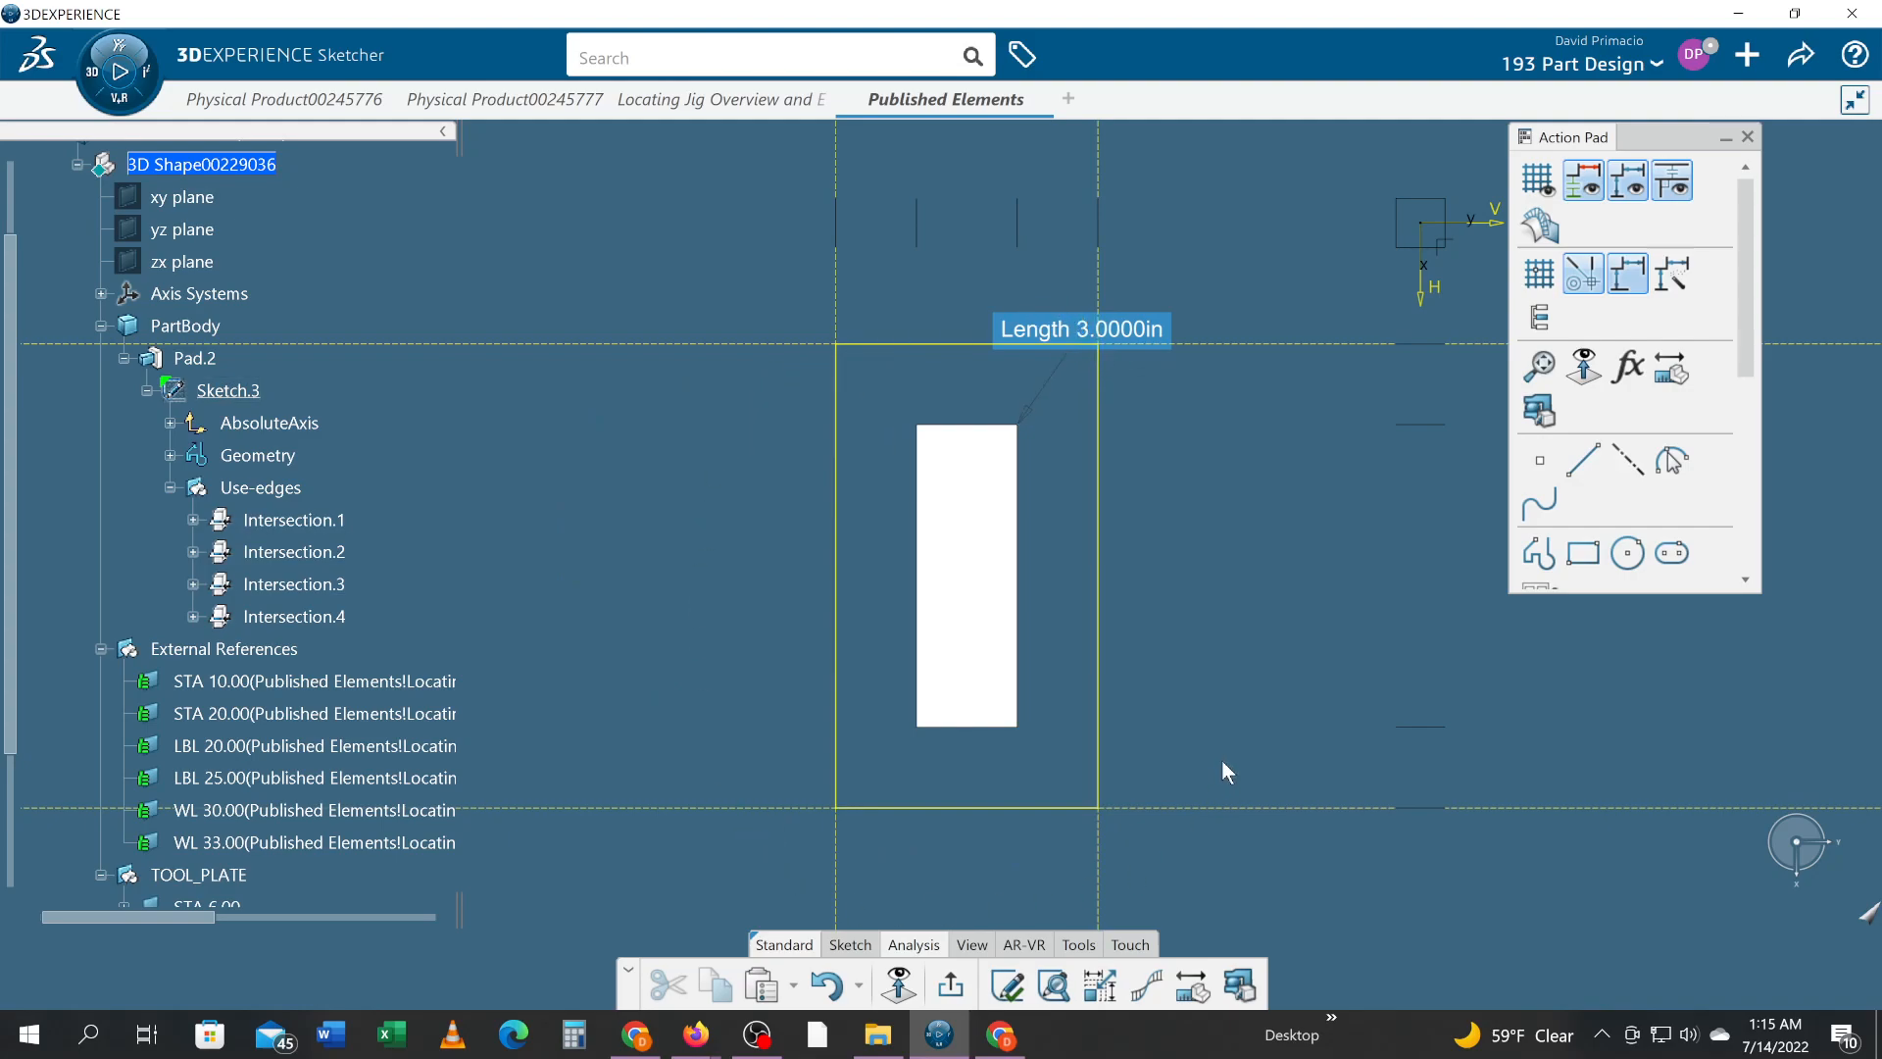
click(948, 990)
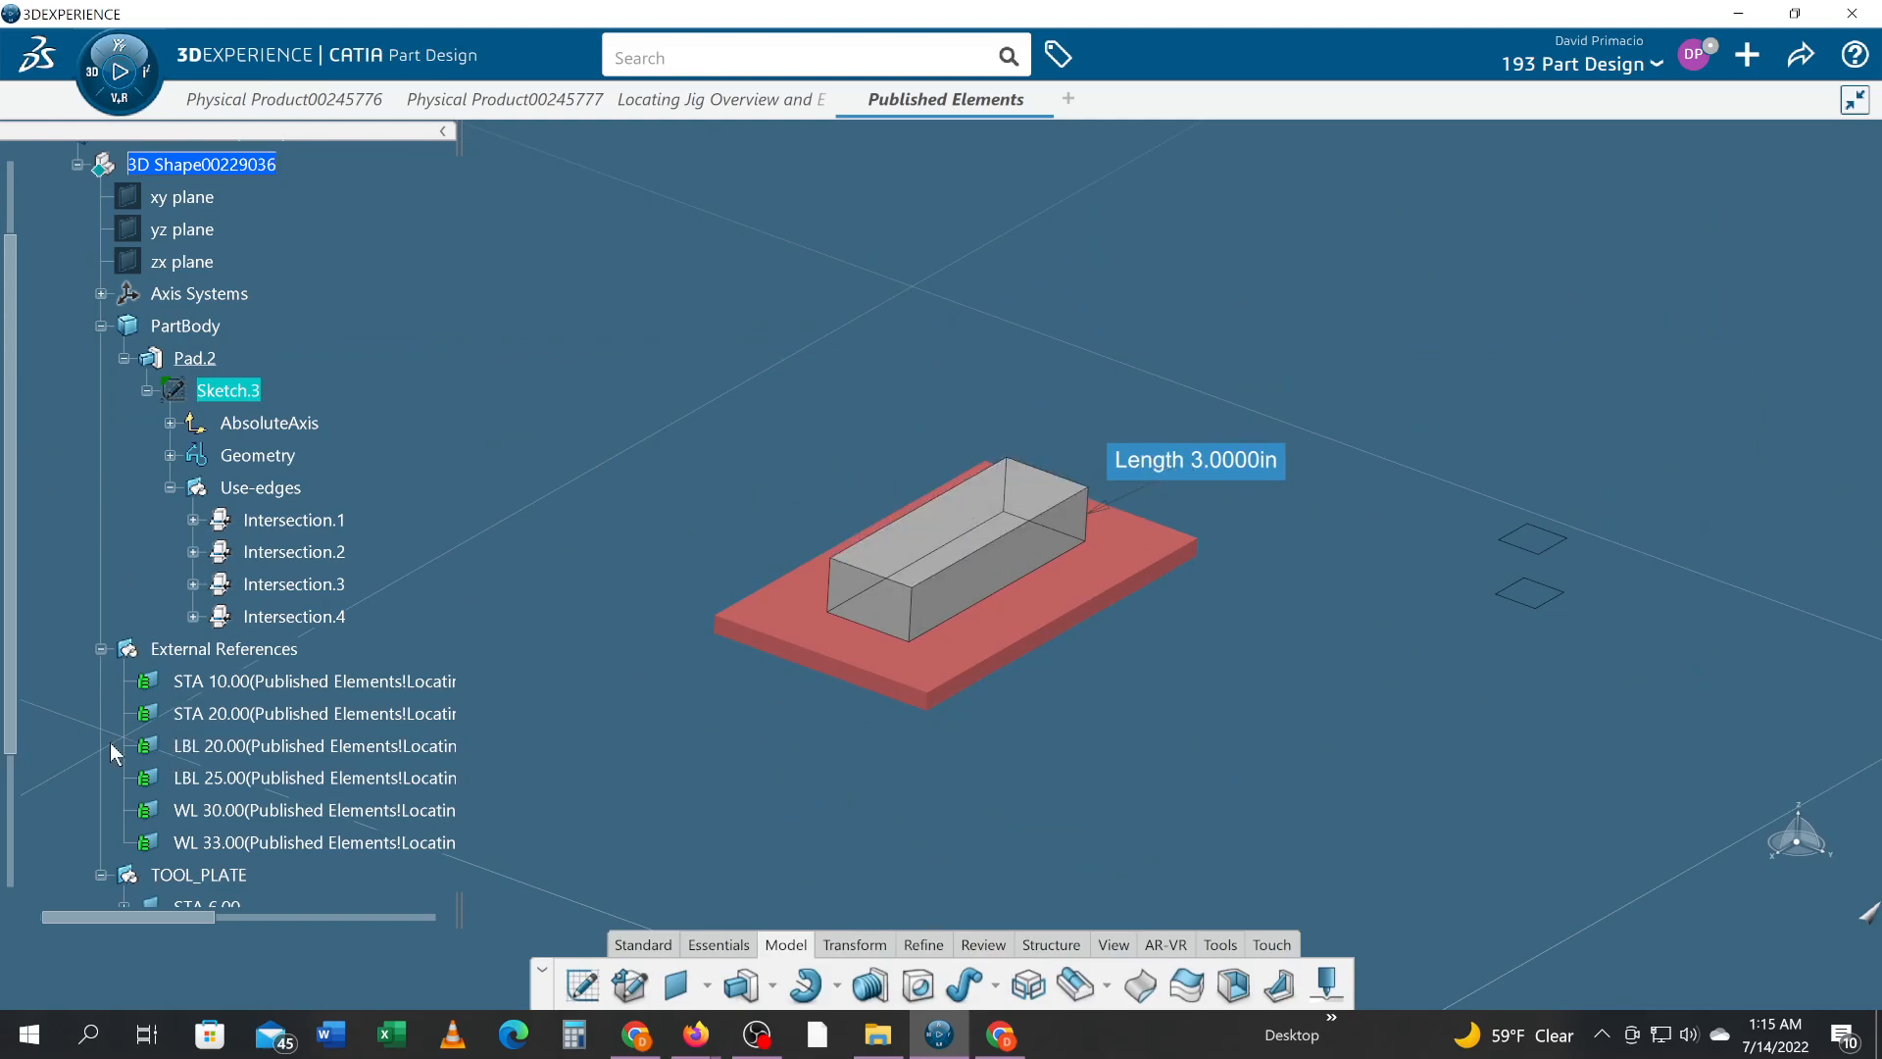
- Collapse Pad.2 in the tooling plate's tree and expand the Locating Jig part to show its periphery planes
middle_drag(596, 741, 677, 741)
middle_drag(1236, 858, 1238, 847)
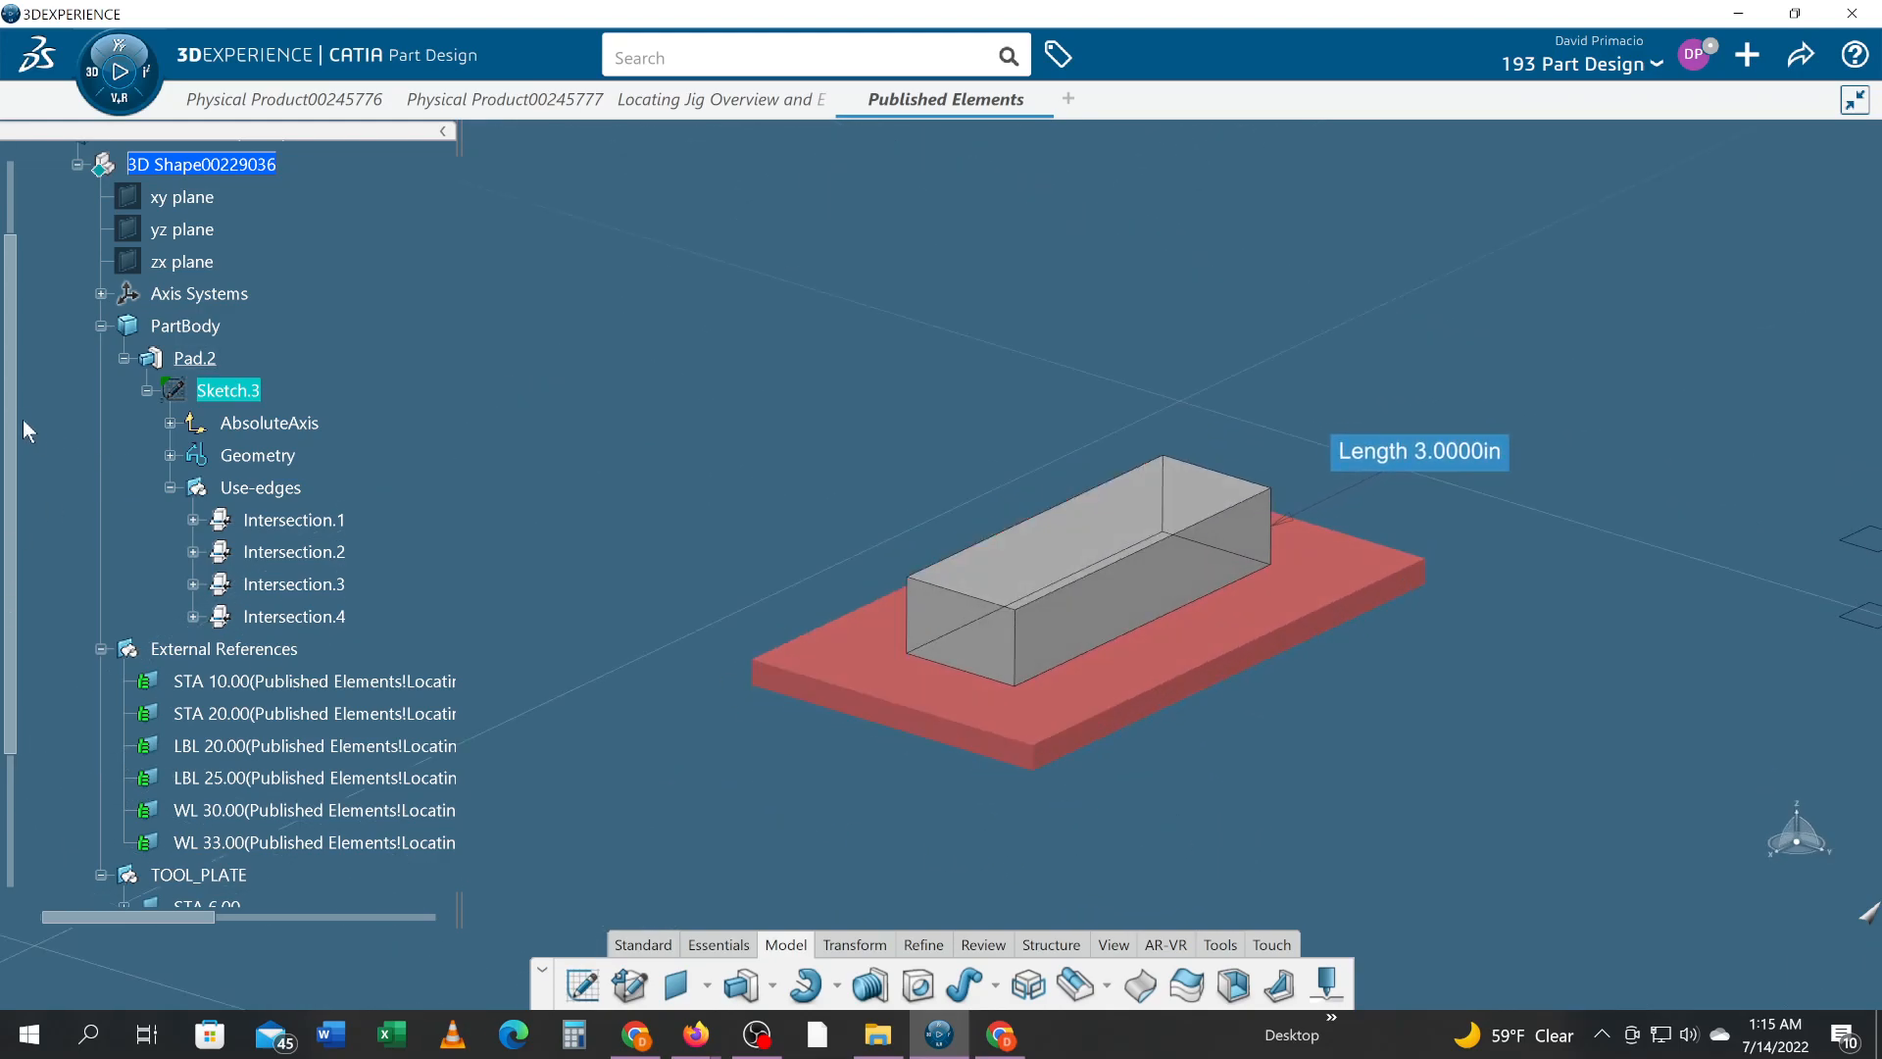
drag(12, 417, 11, 329)
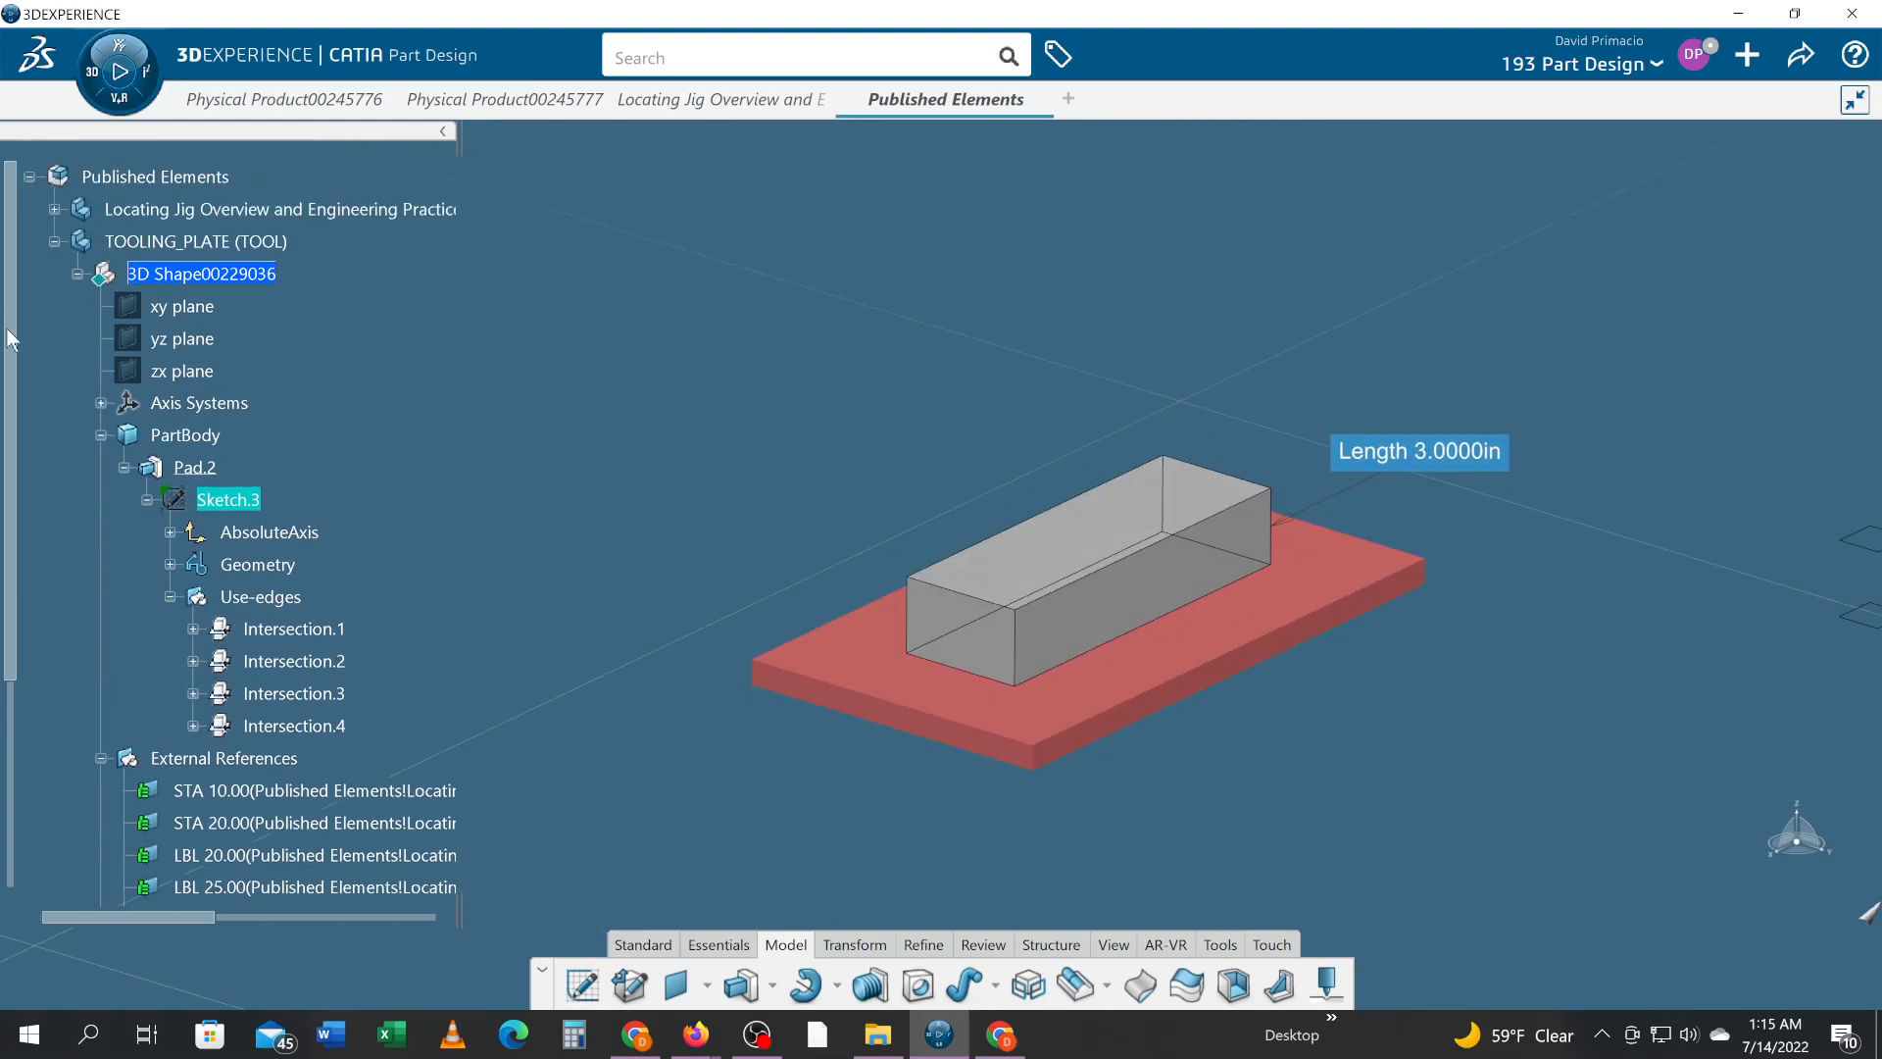
click(120, 471)
click(123, 468)
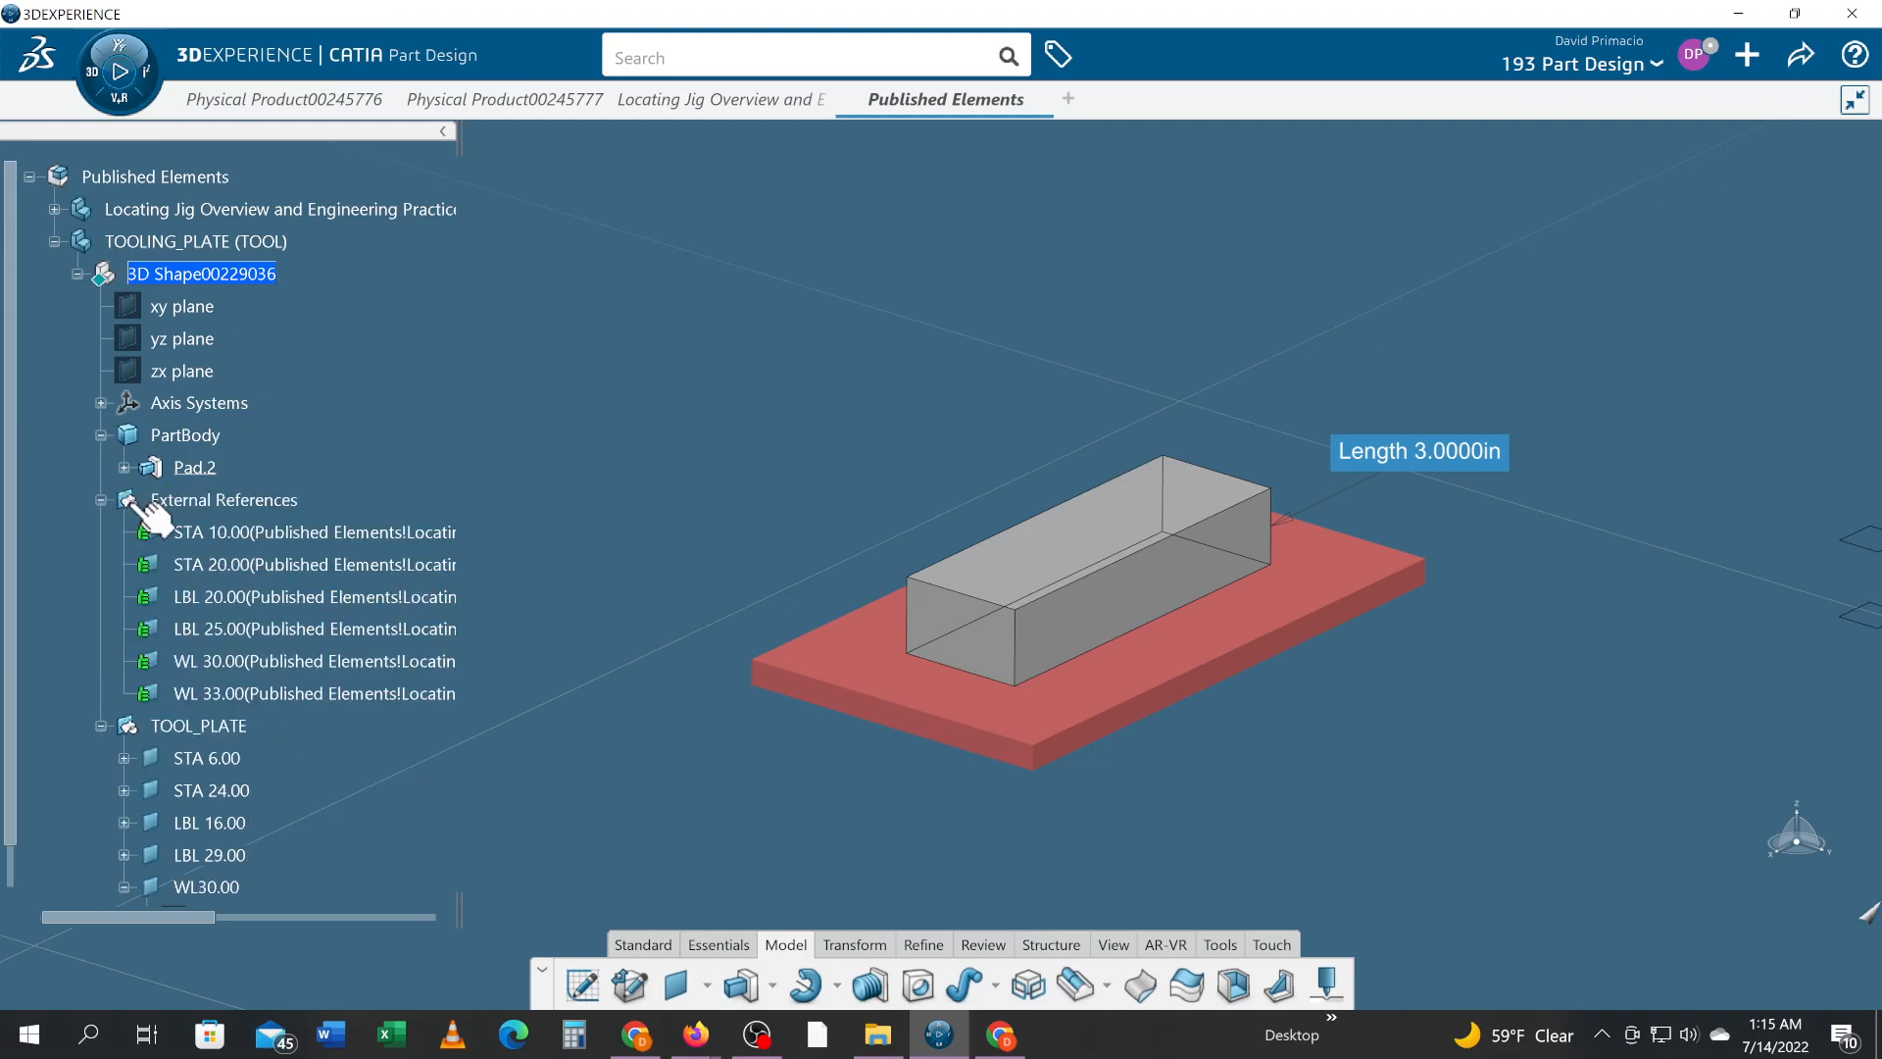
scroll(95, 446, up, 2)
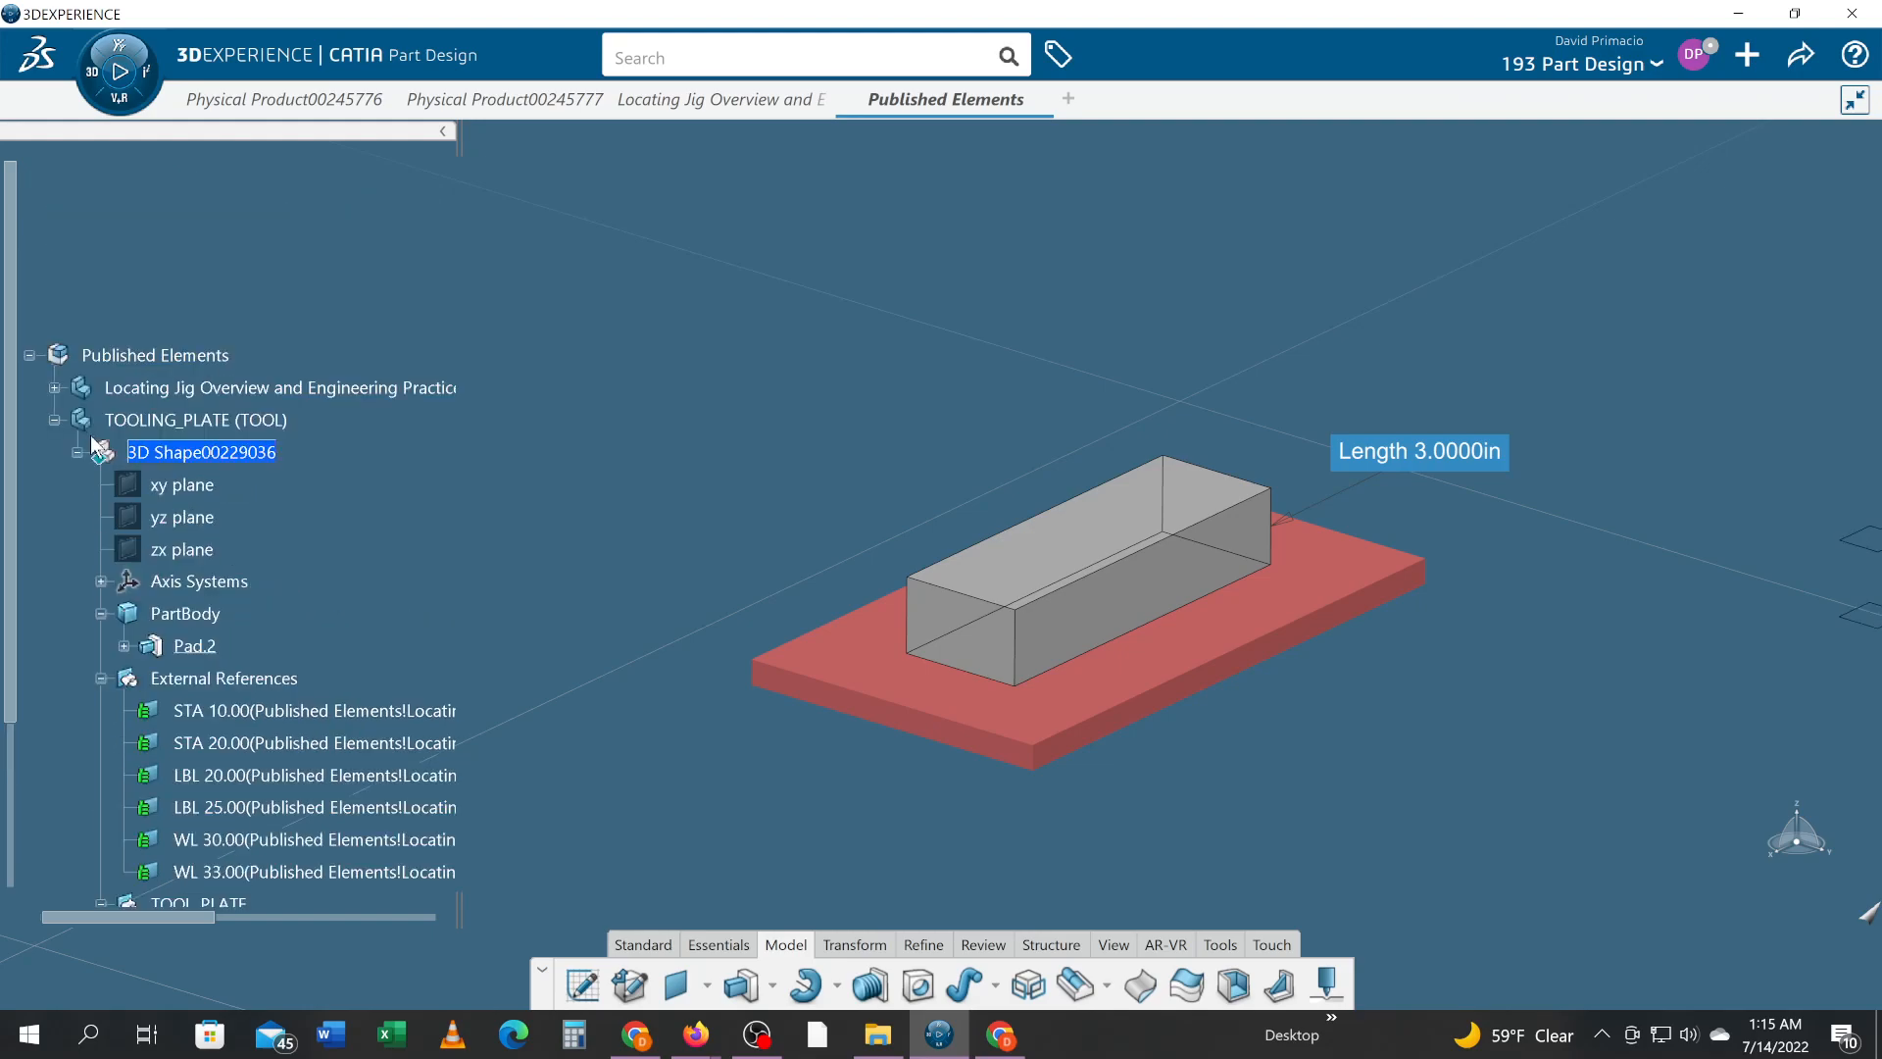
click(54, 388)
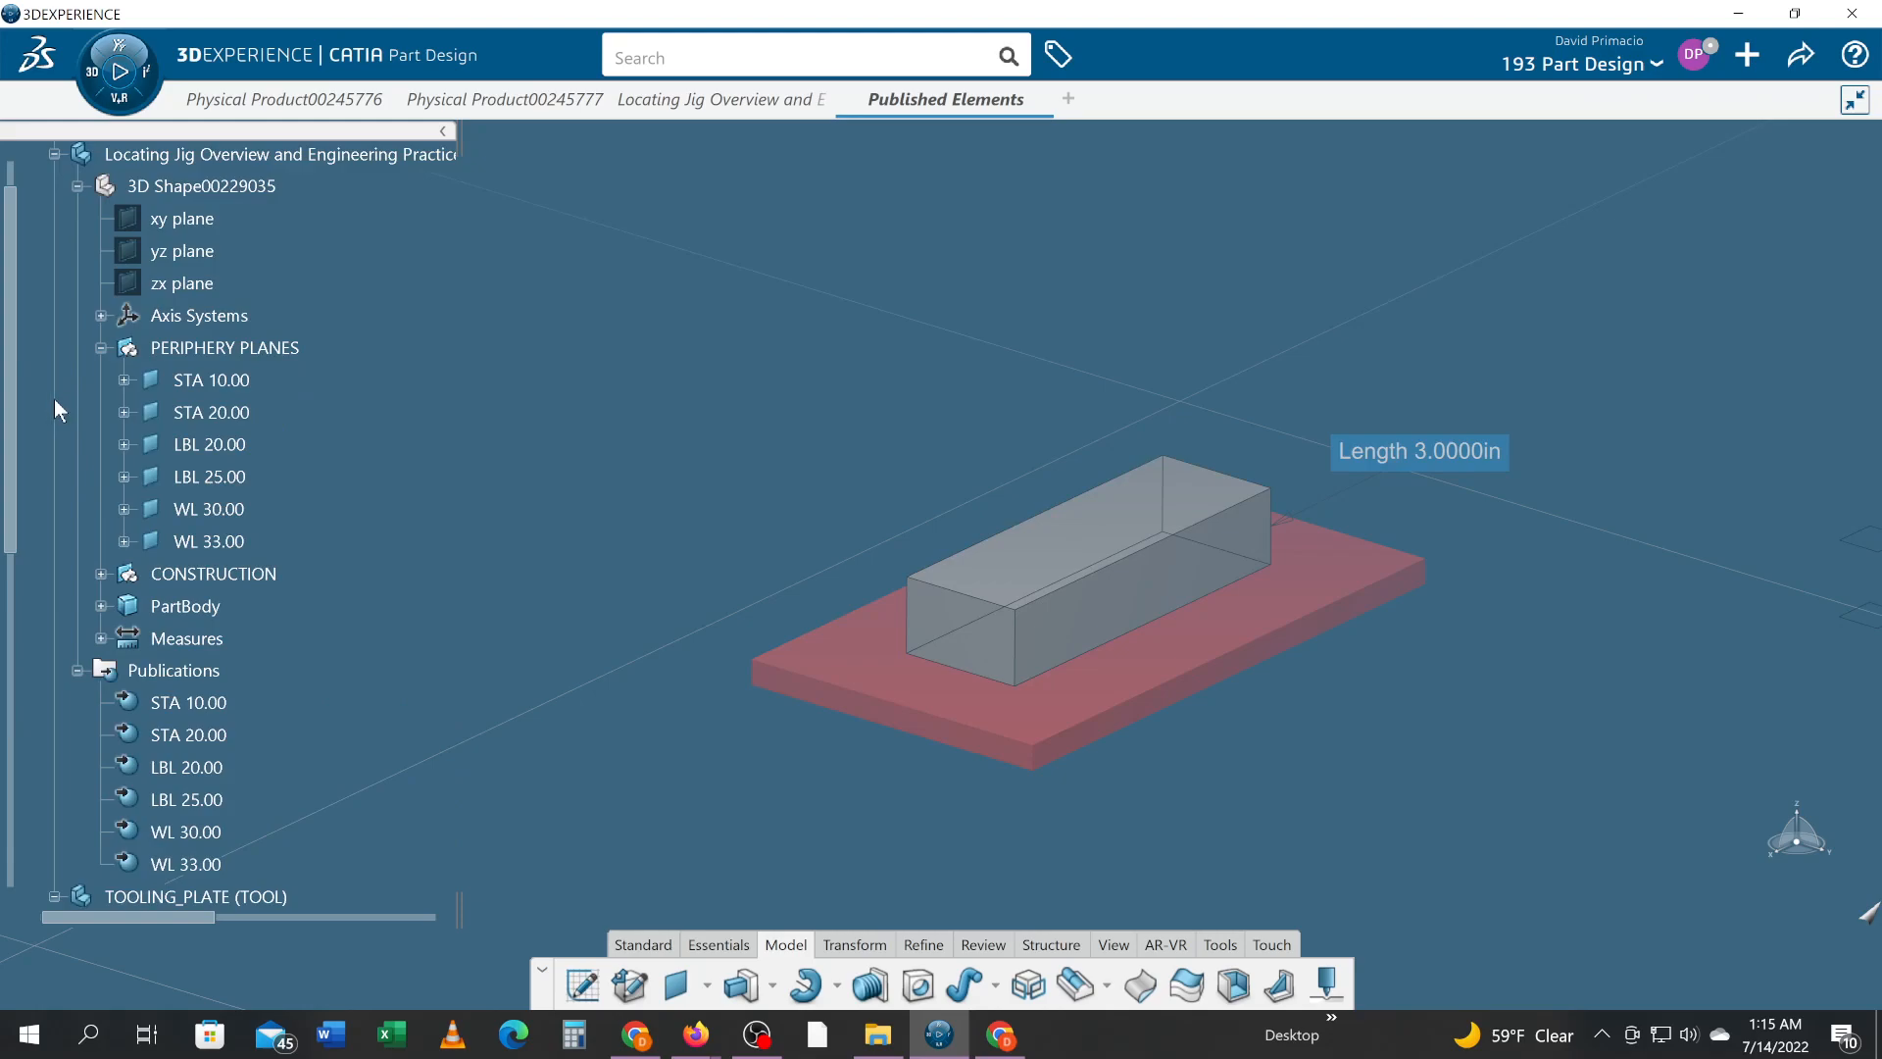
scroll(286, 392, up, 1)
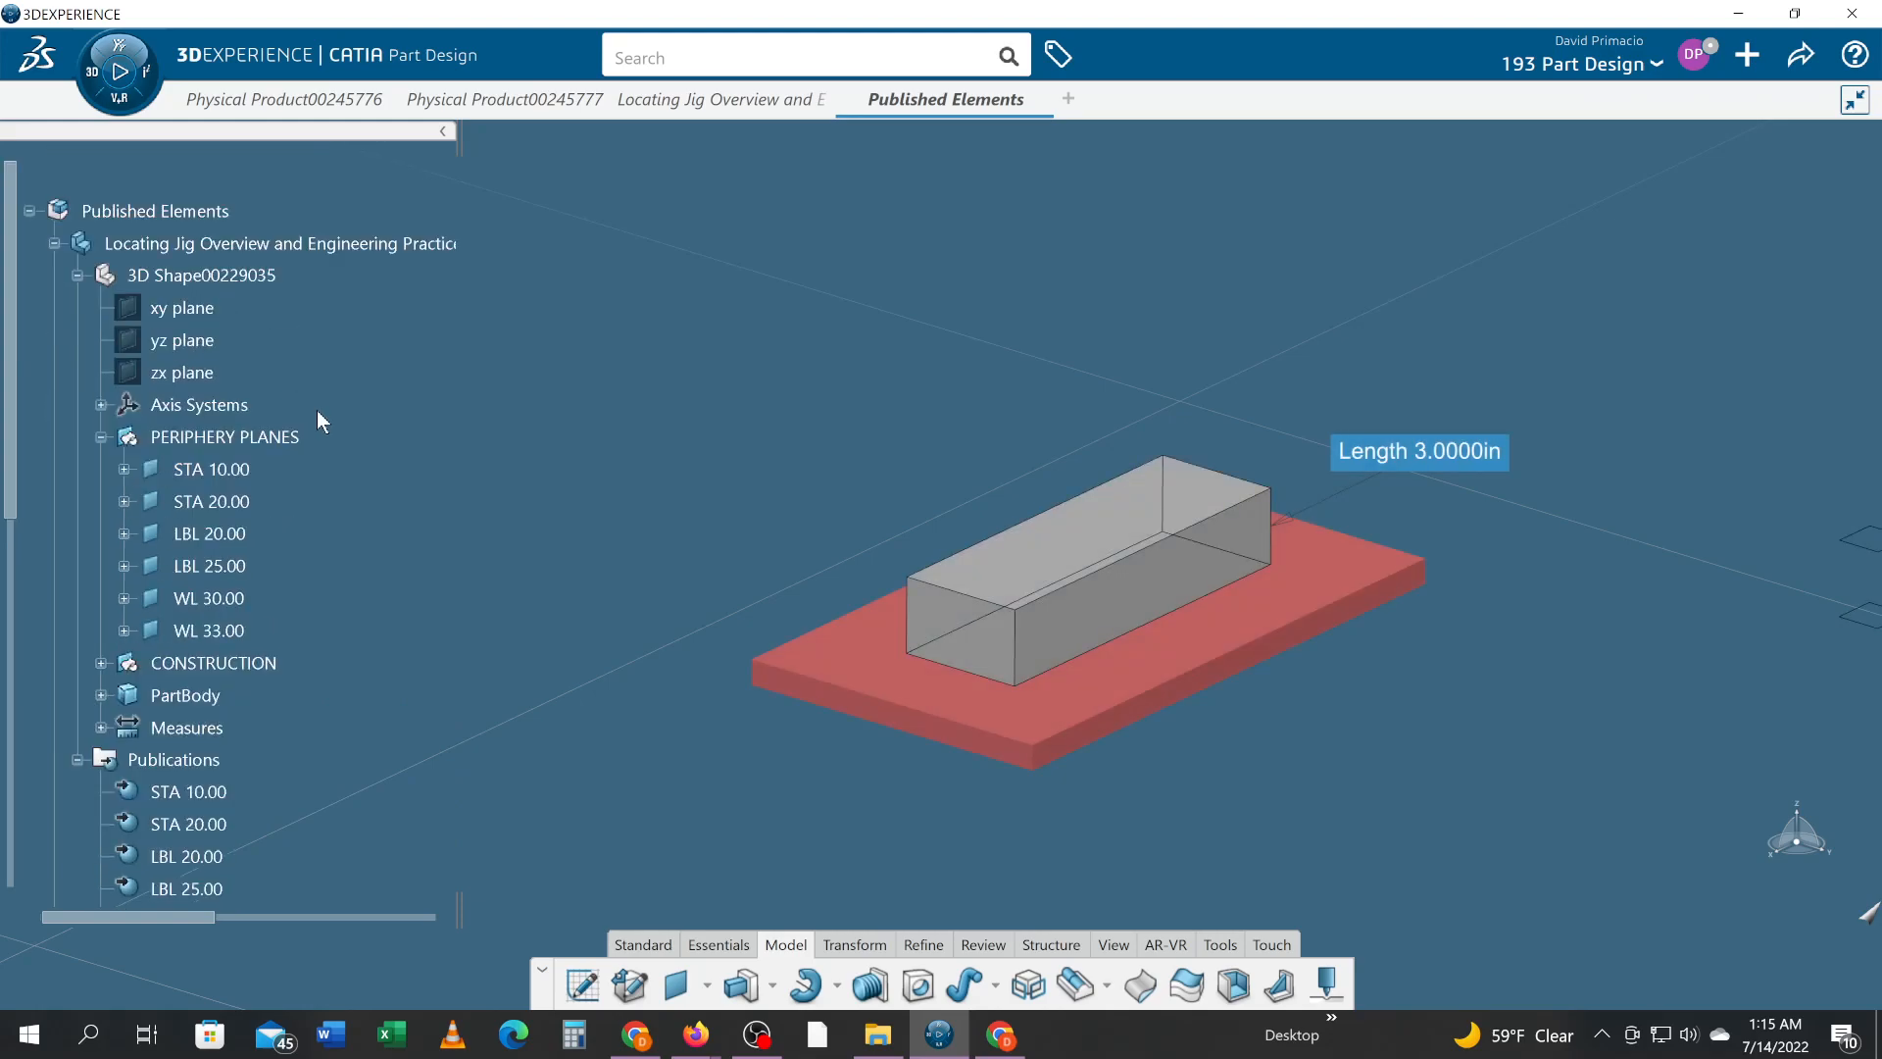
- Activate the Locating Jig part's shape and set the STA 20.00 periphery plane's offset to 30 in
click(214, 502)
double_click(230, 512)
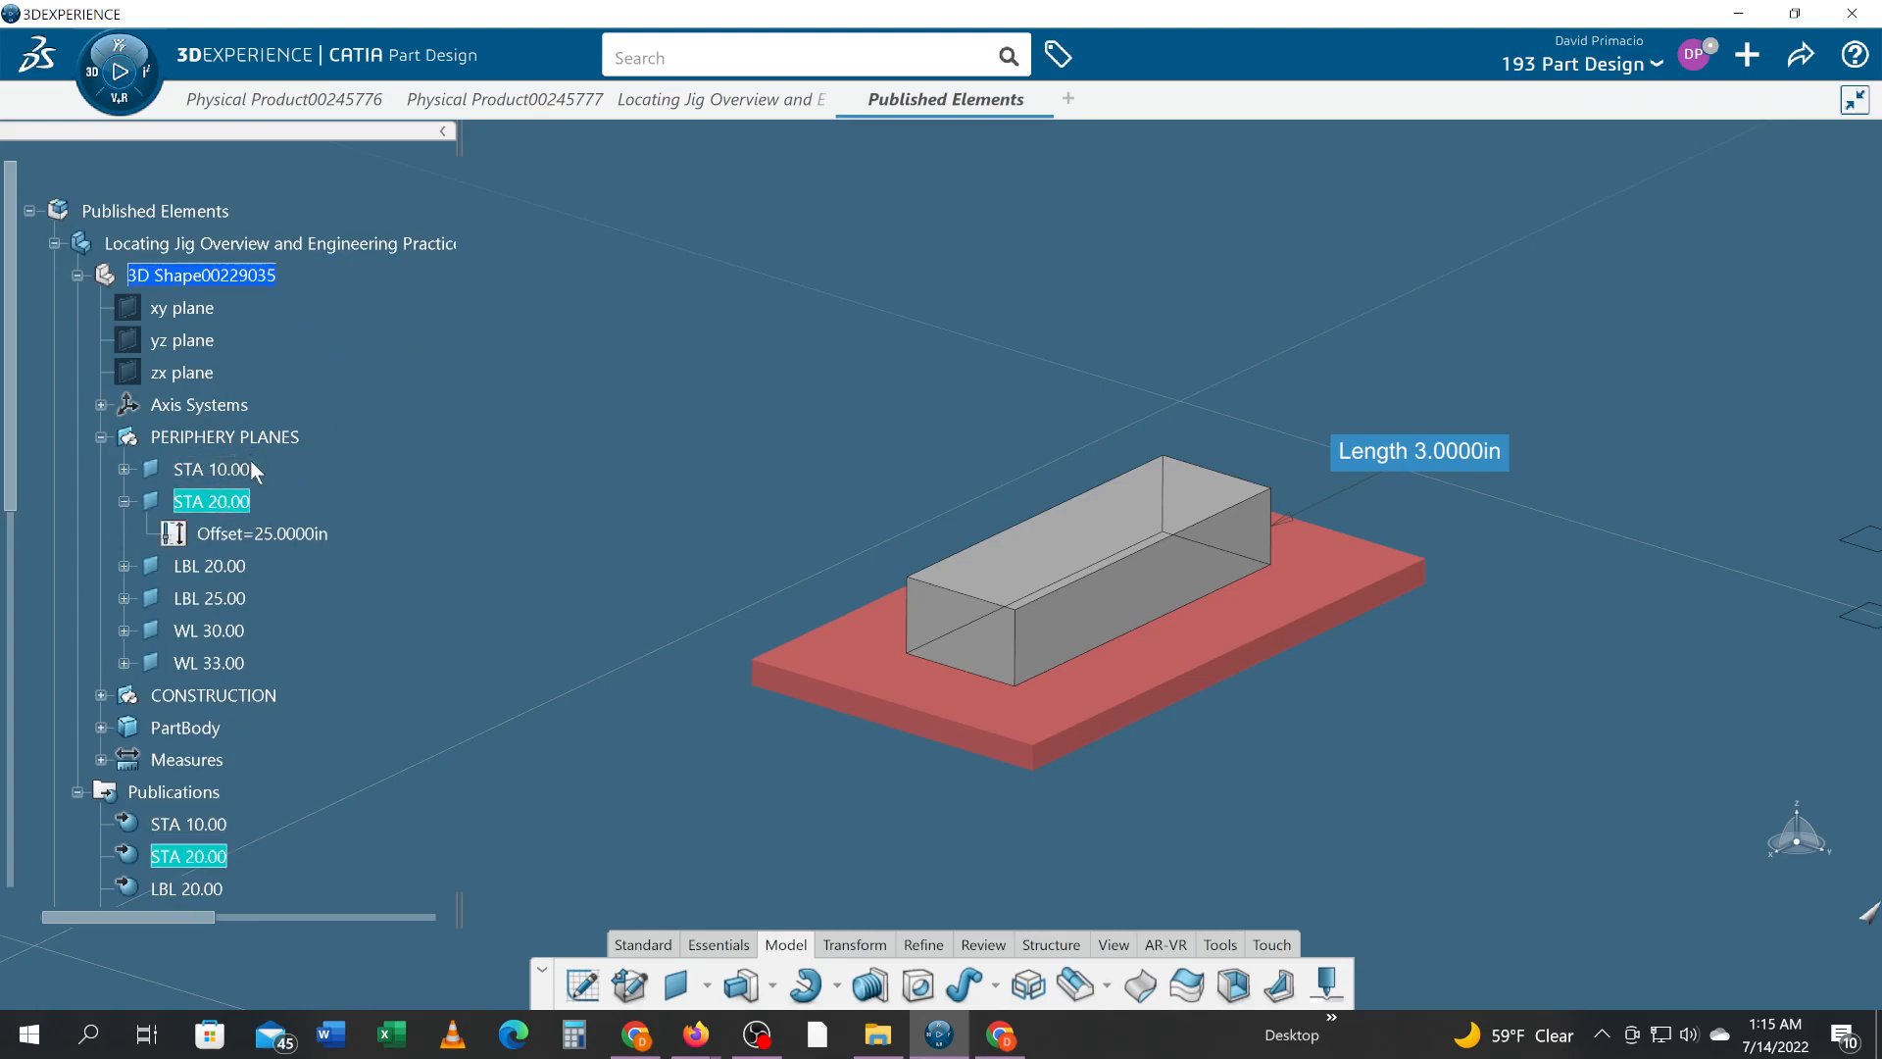
click(436, 245)
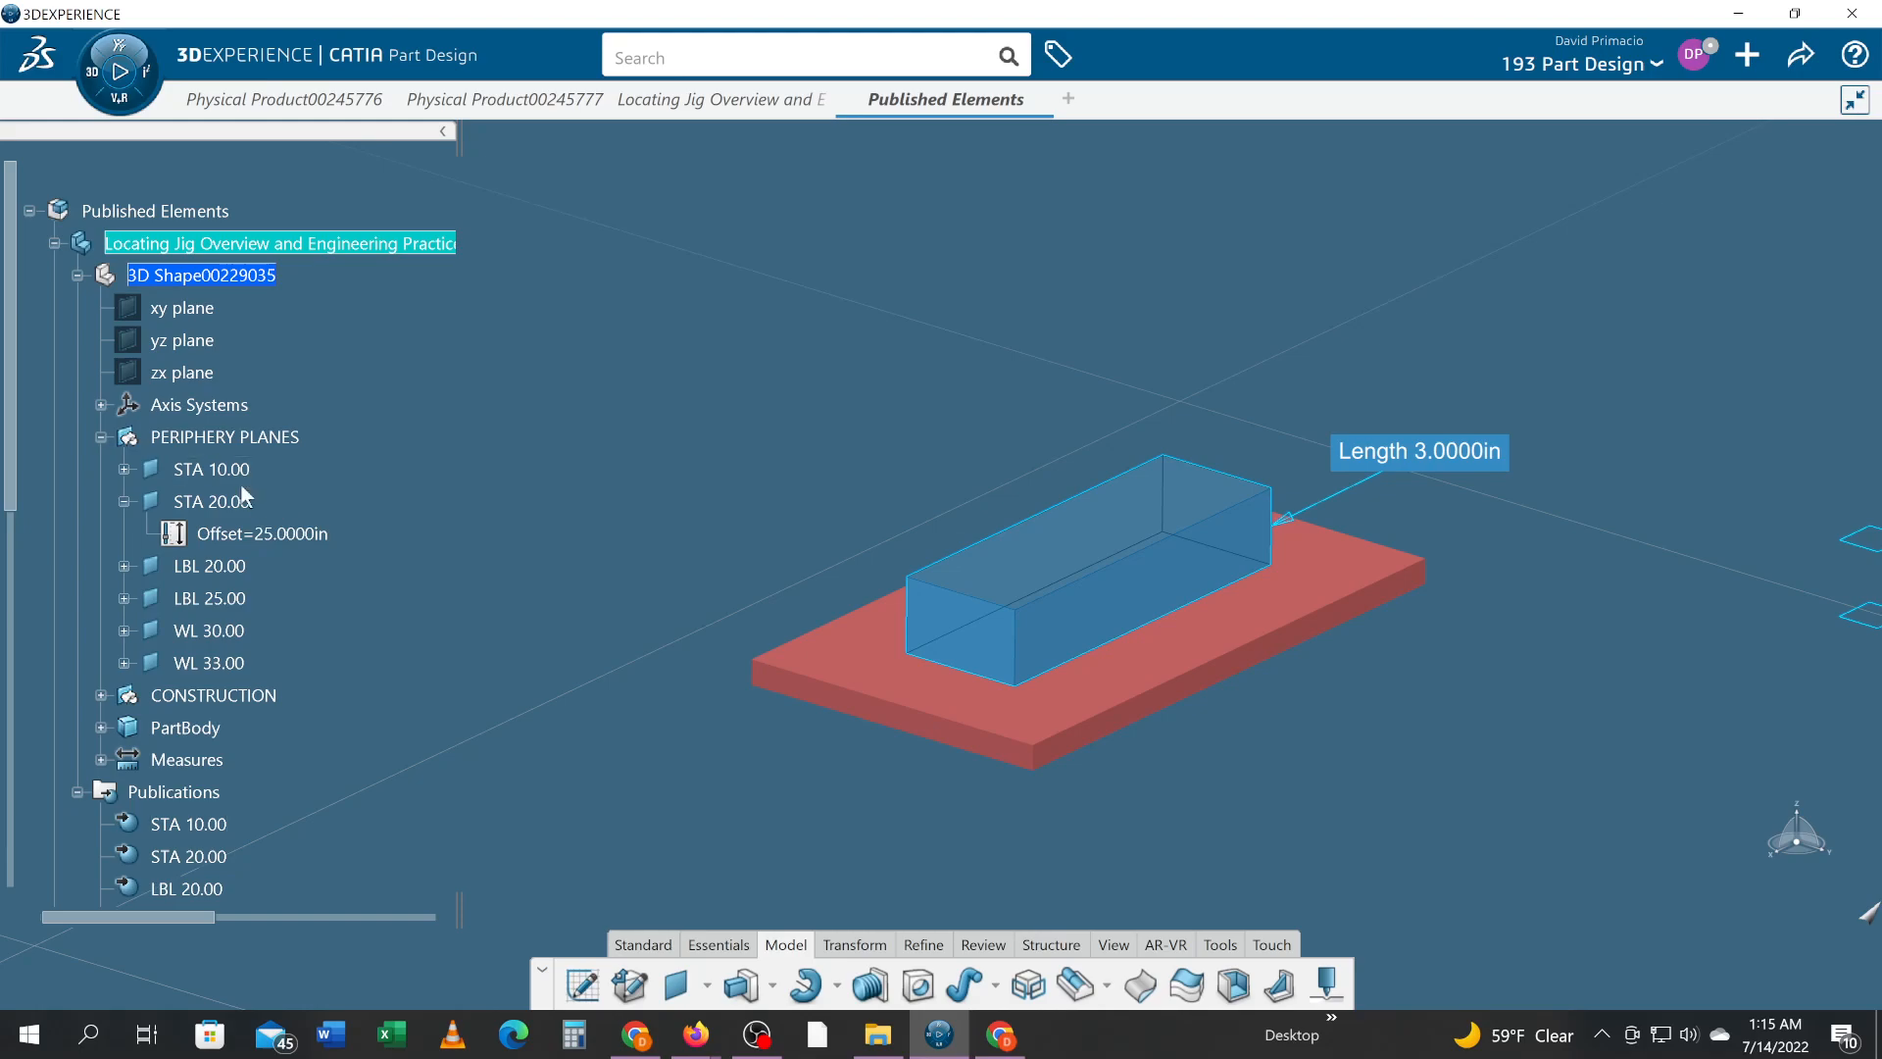
double_click(267, 535)
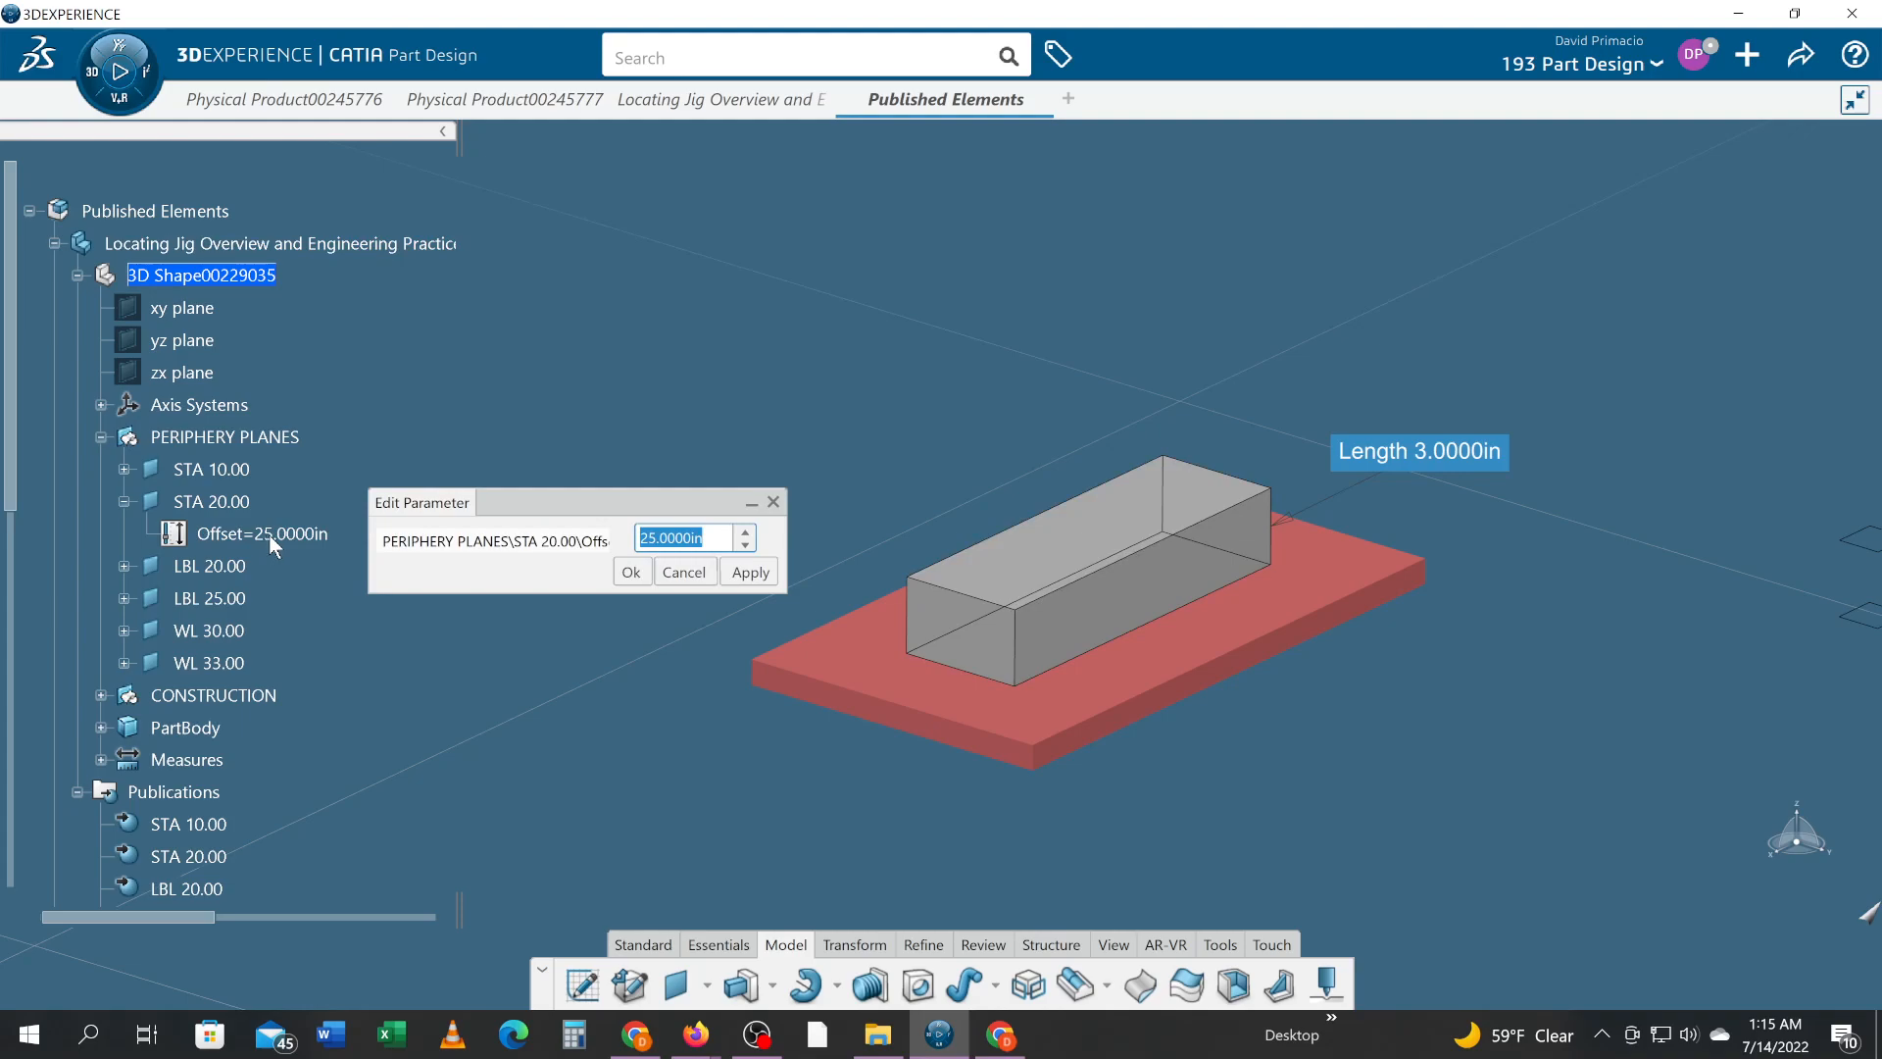
text(30)
key(Return)
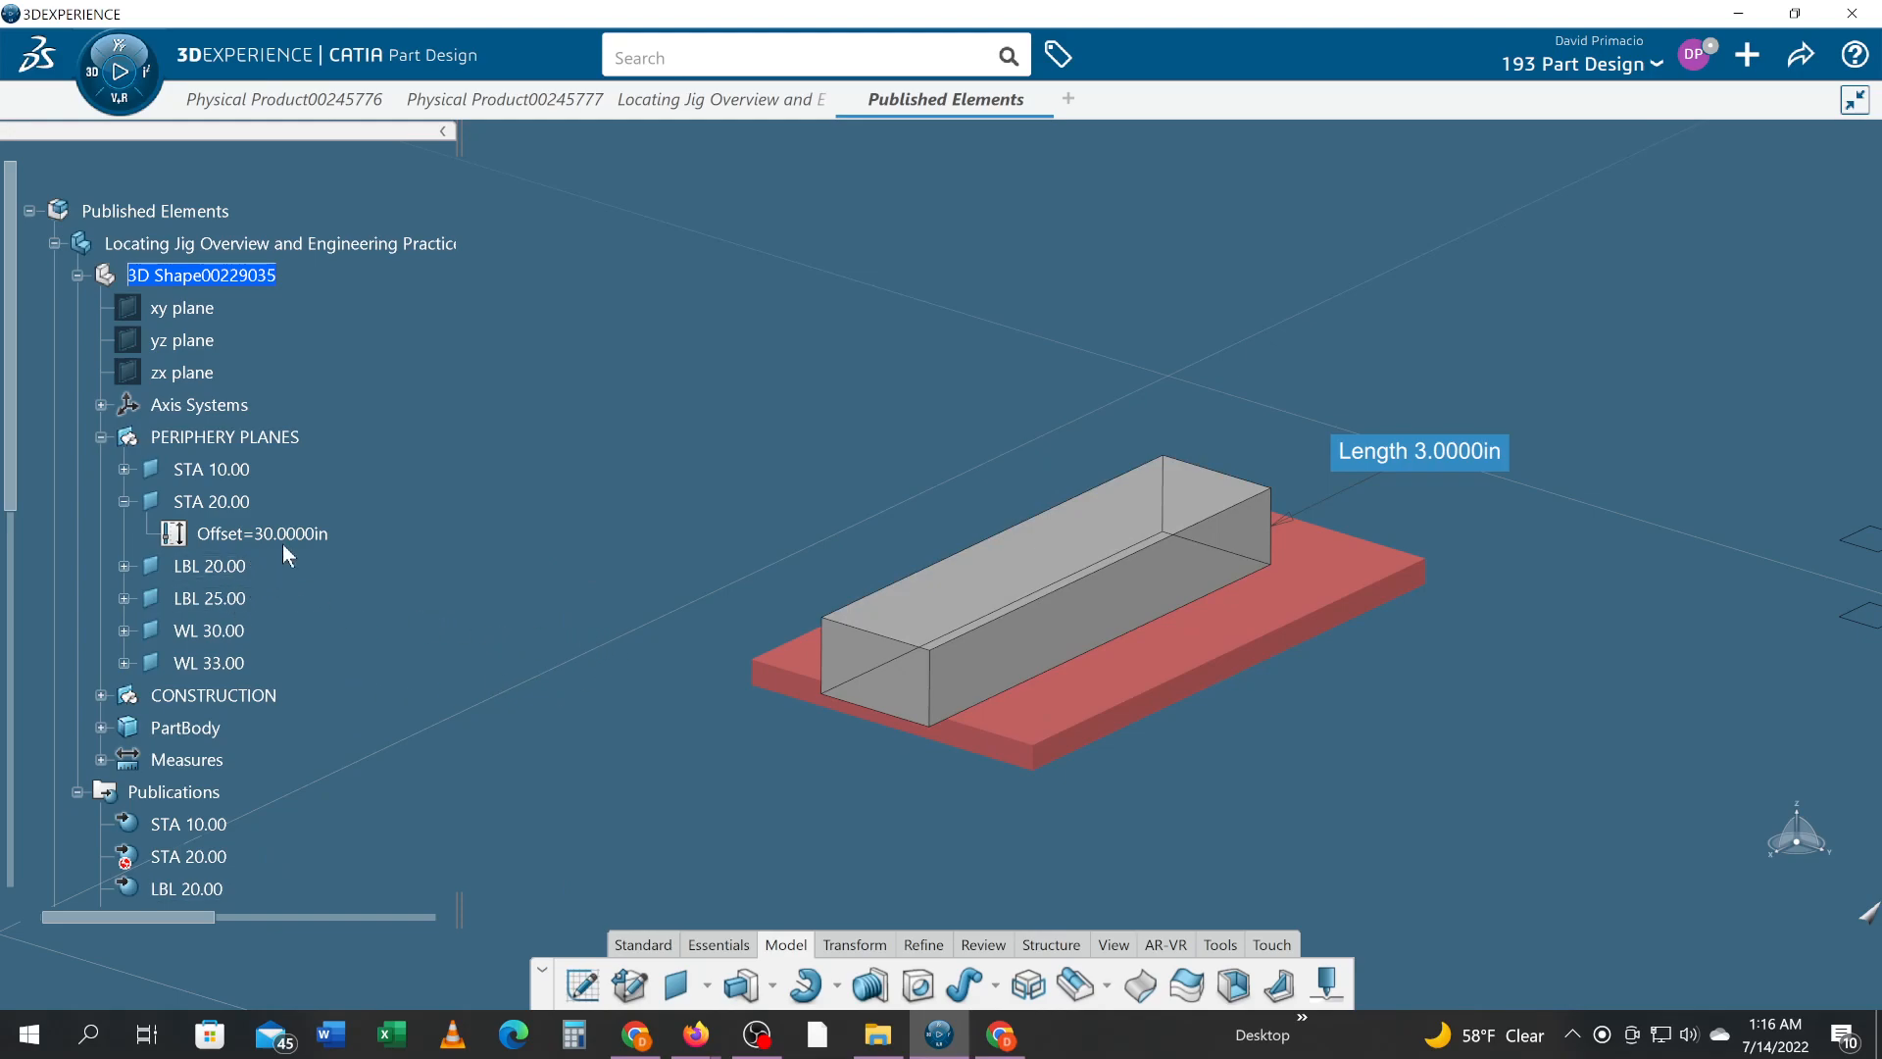
- Examine the STA 20.00 publication's status and the tooling plate's external references and TOOL_PLATE planes in the tree
scroll(292, 575, down, 3)
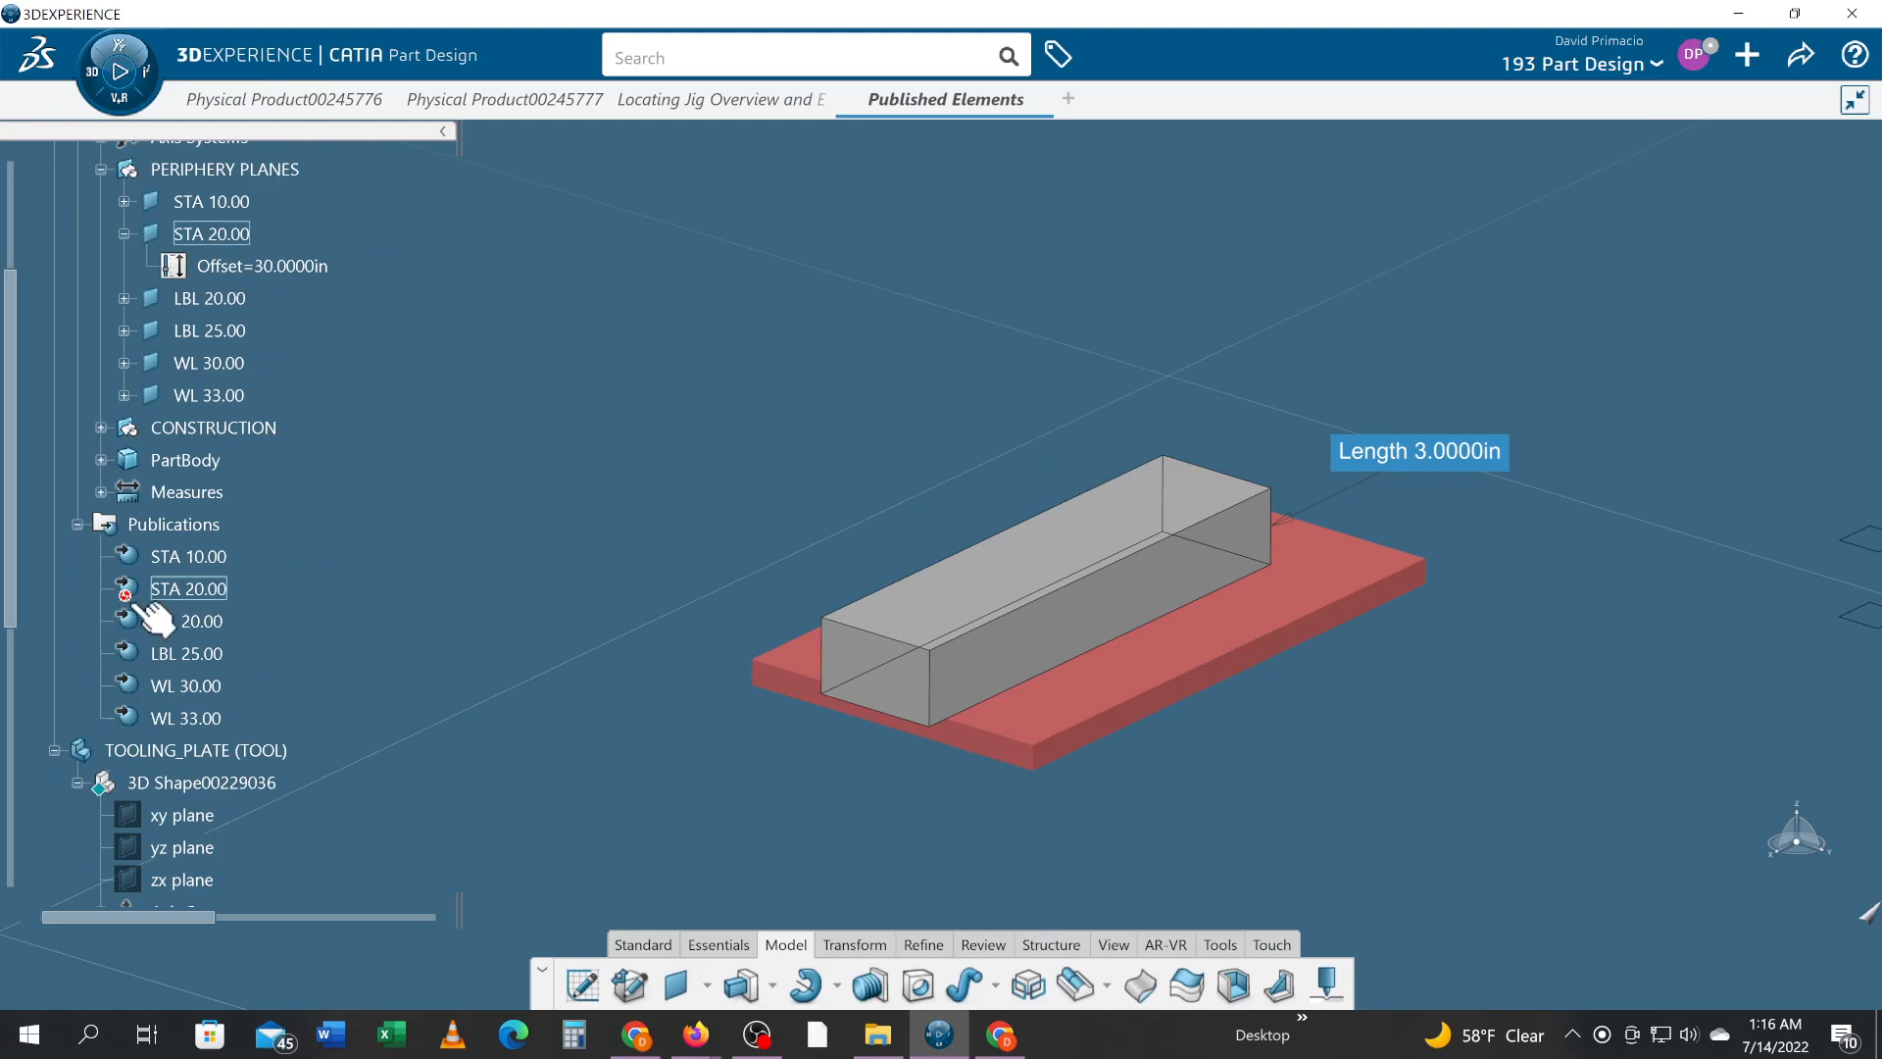
scroll(225, 666, down, 5)
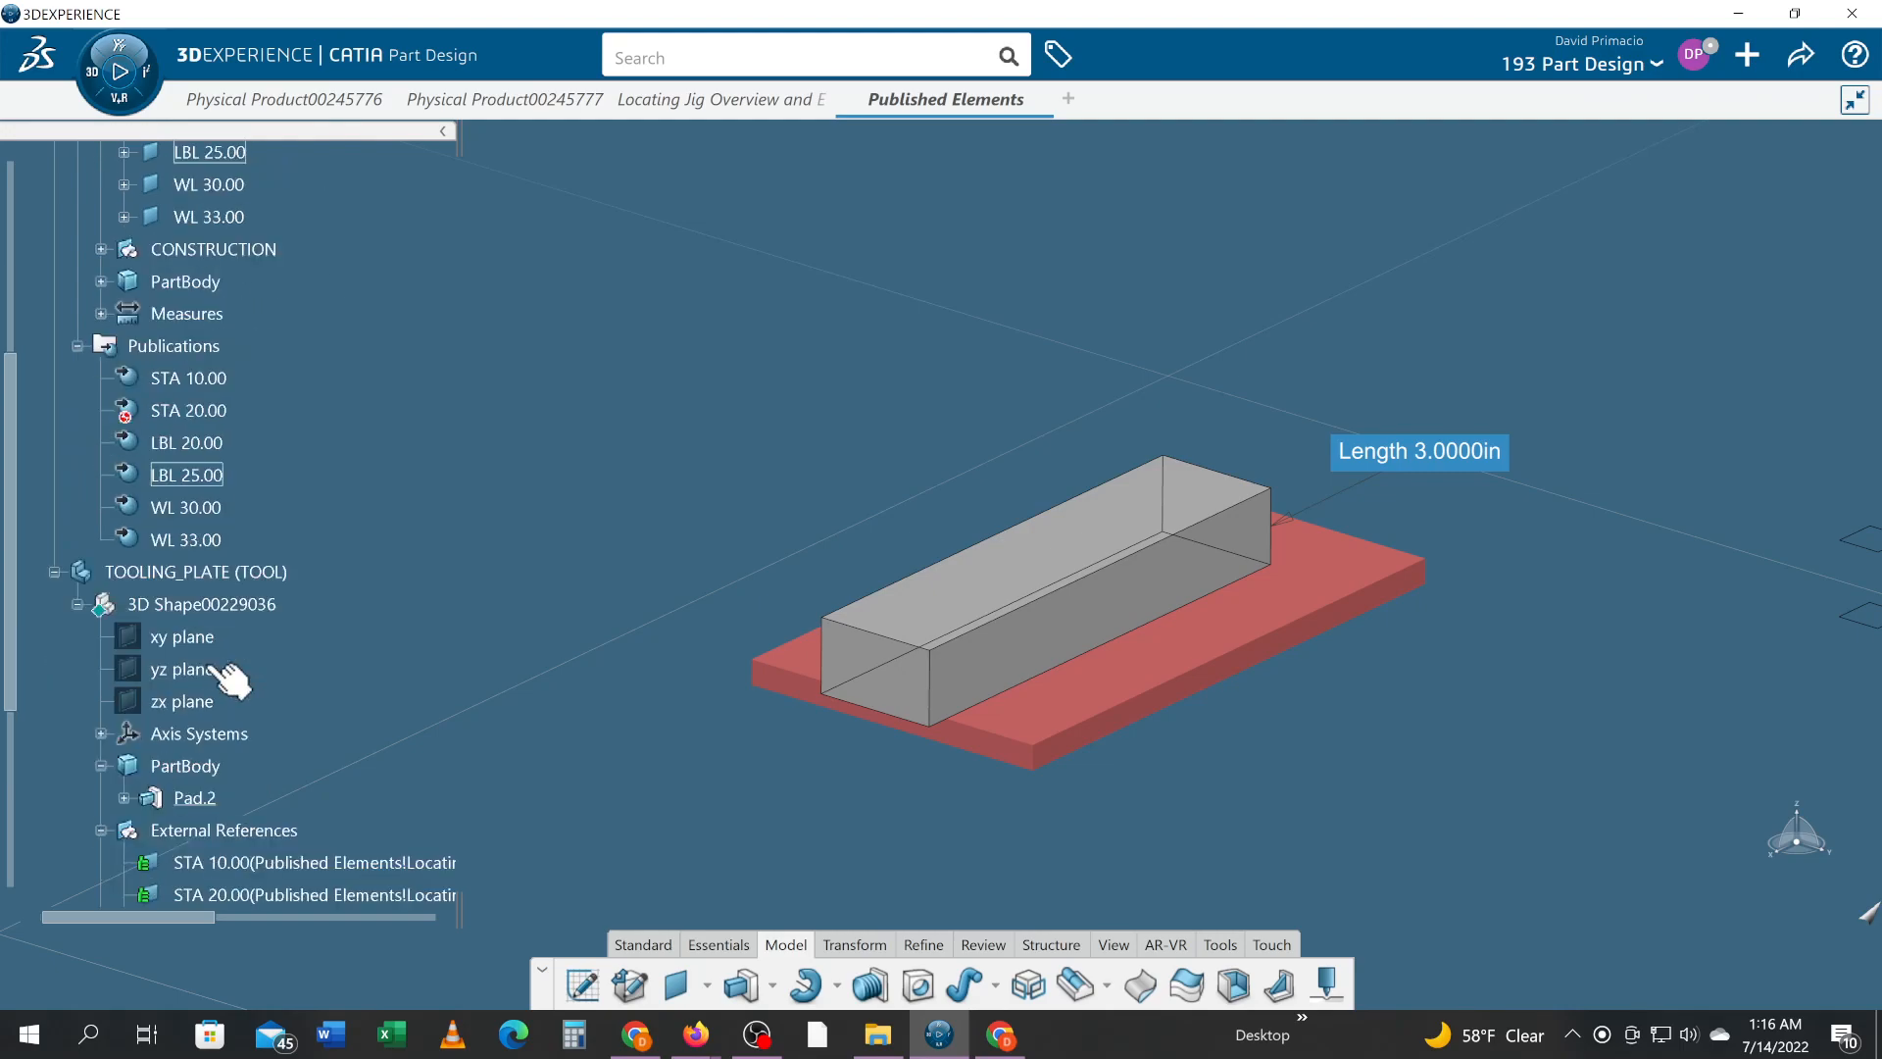
scroll(221, 667, up, 3)
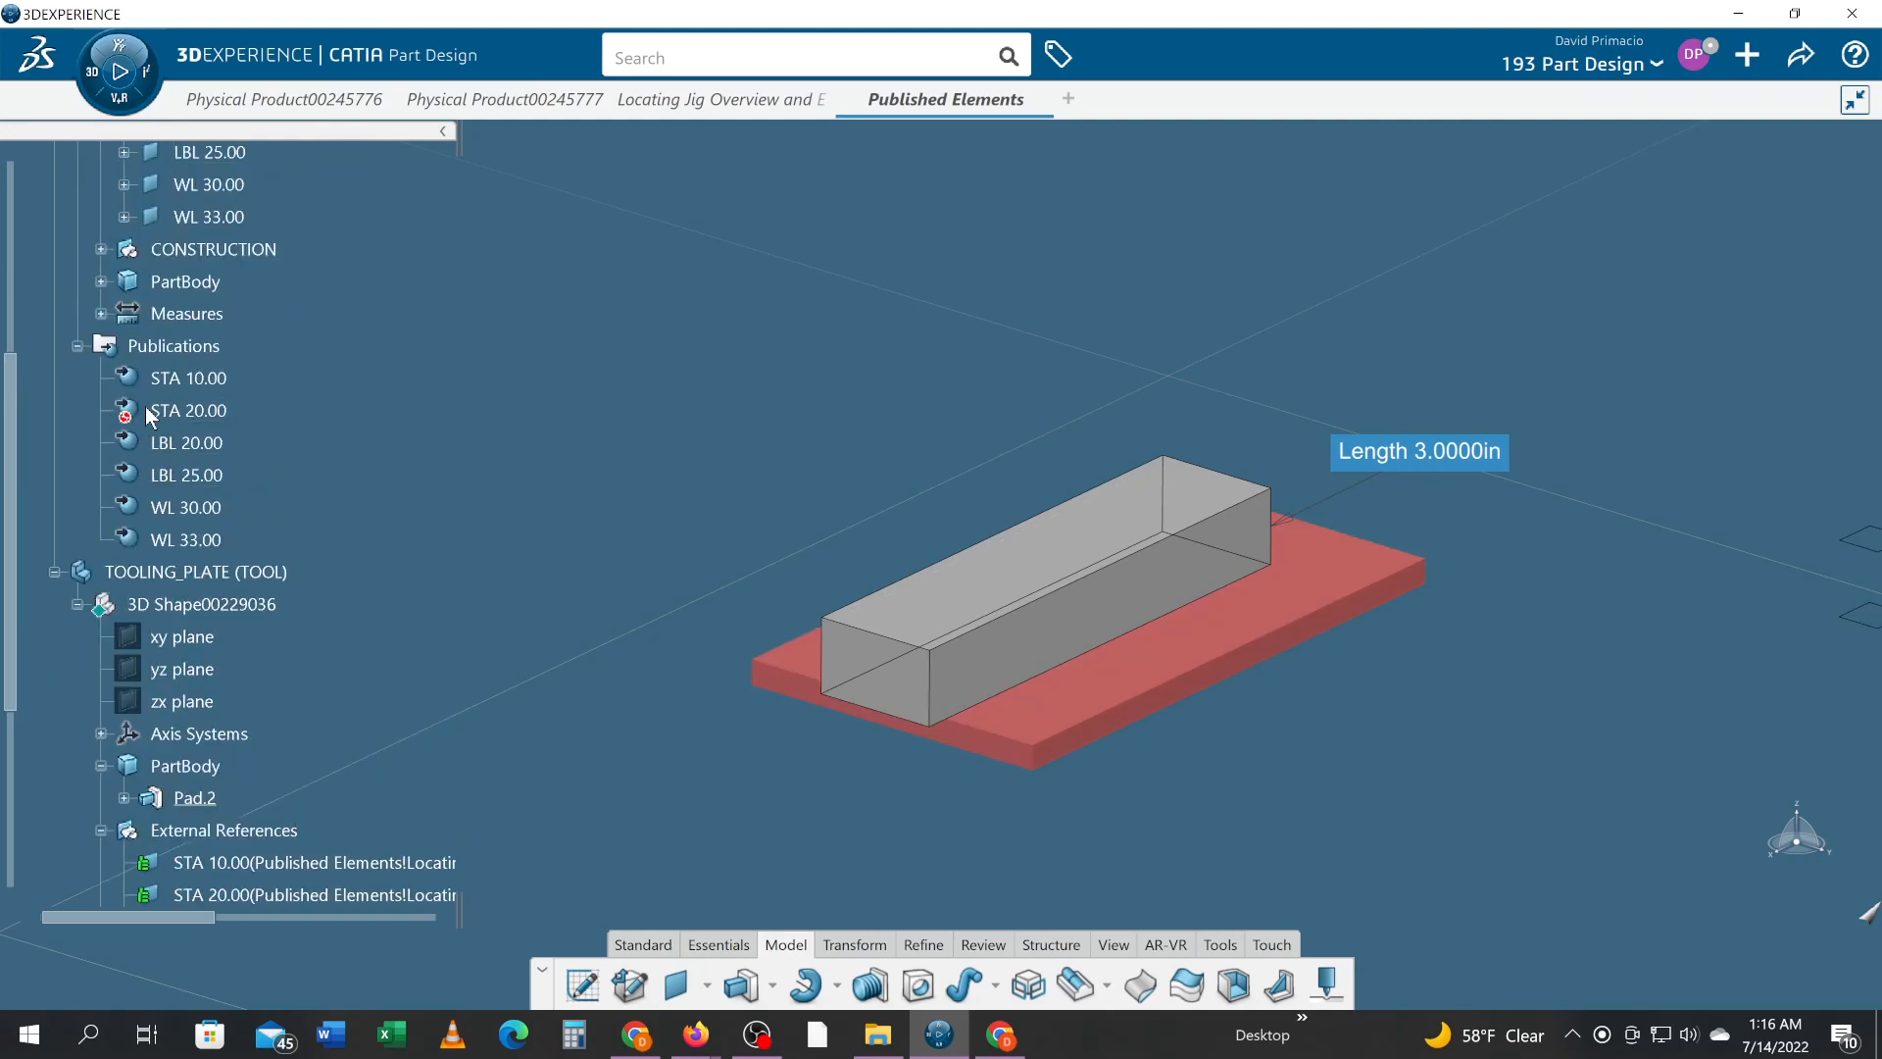
scroll(315, 560, down, 3)
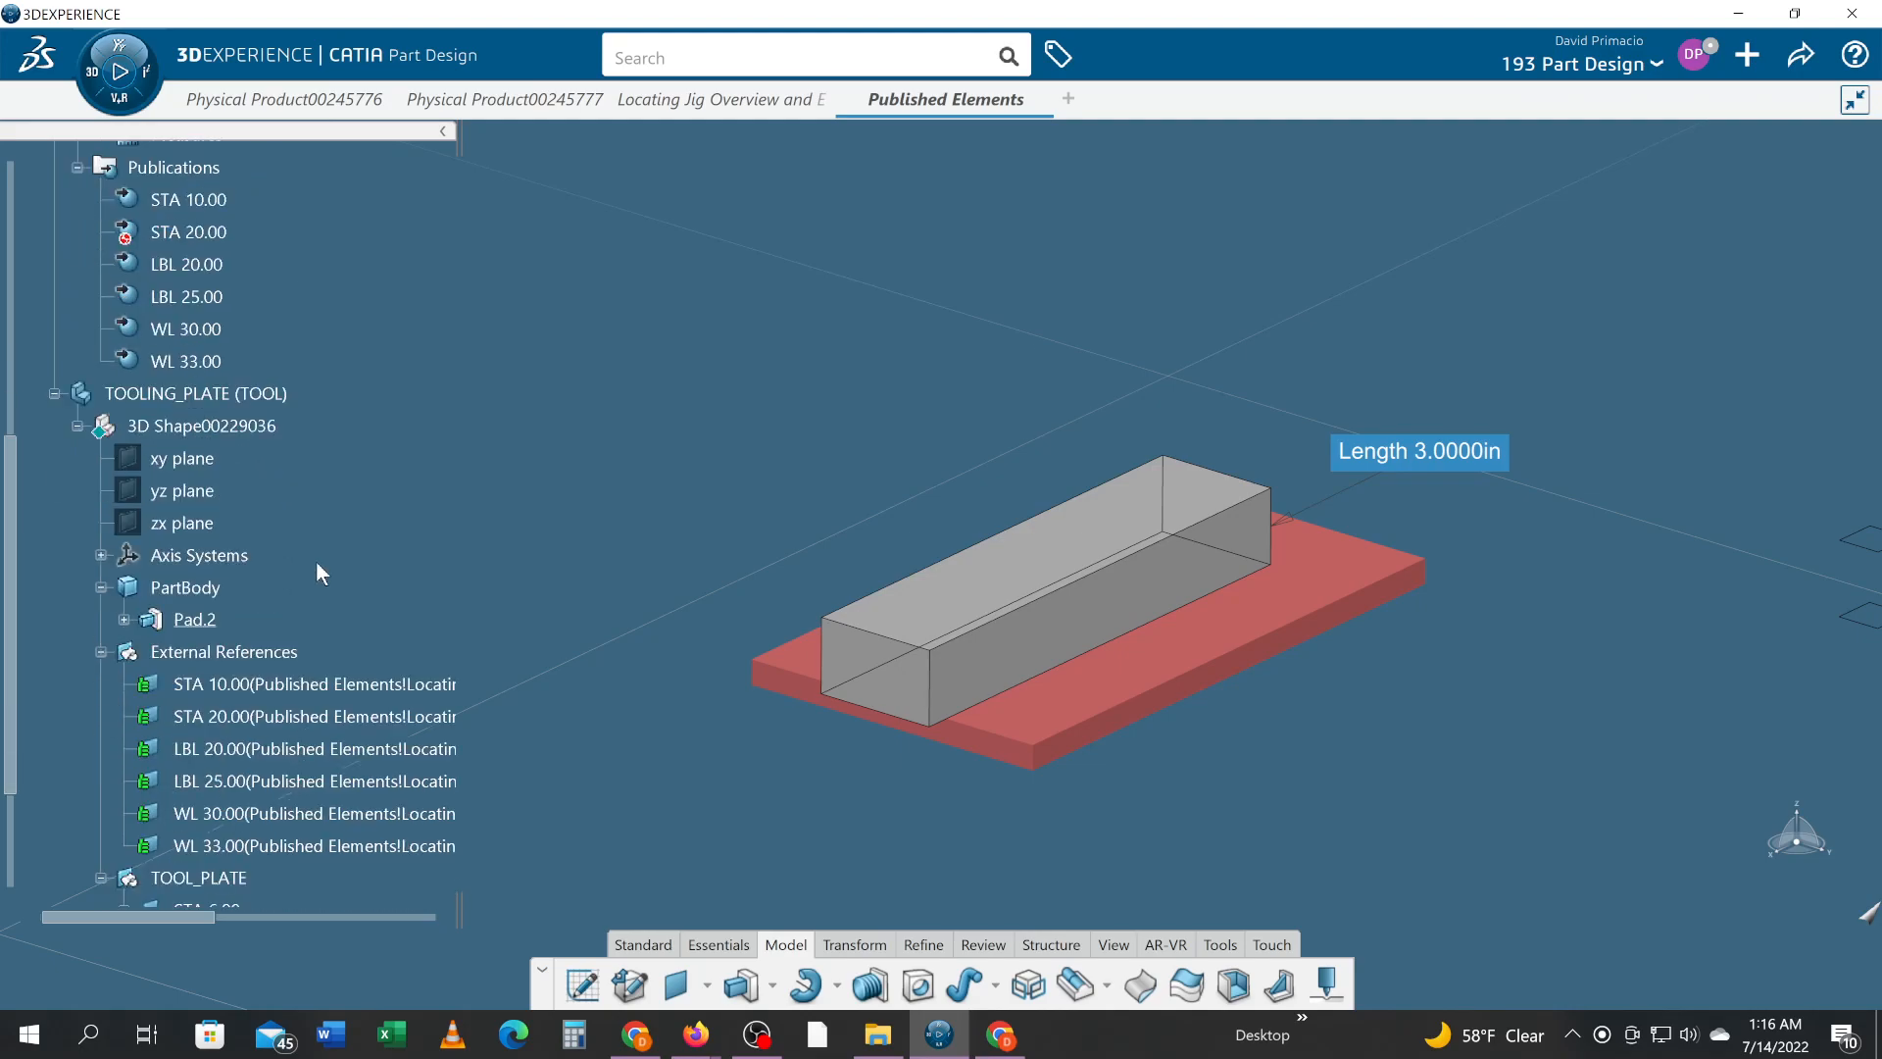
scroll(316, 560, down, 1)
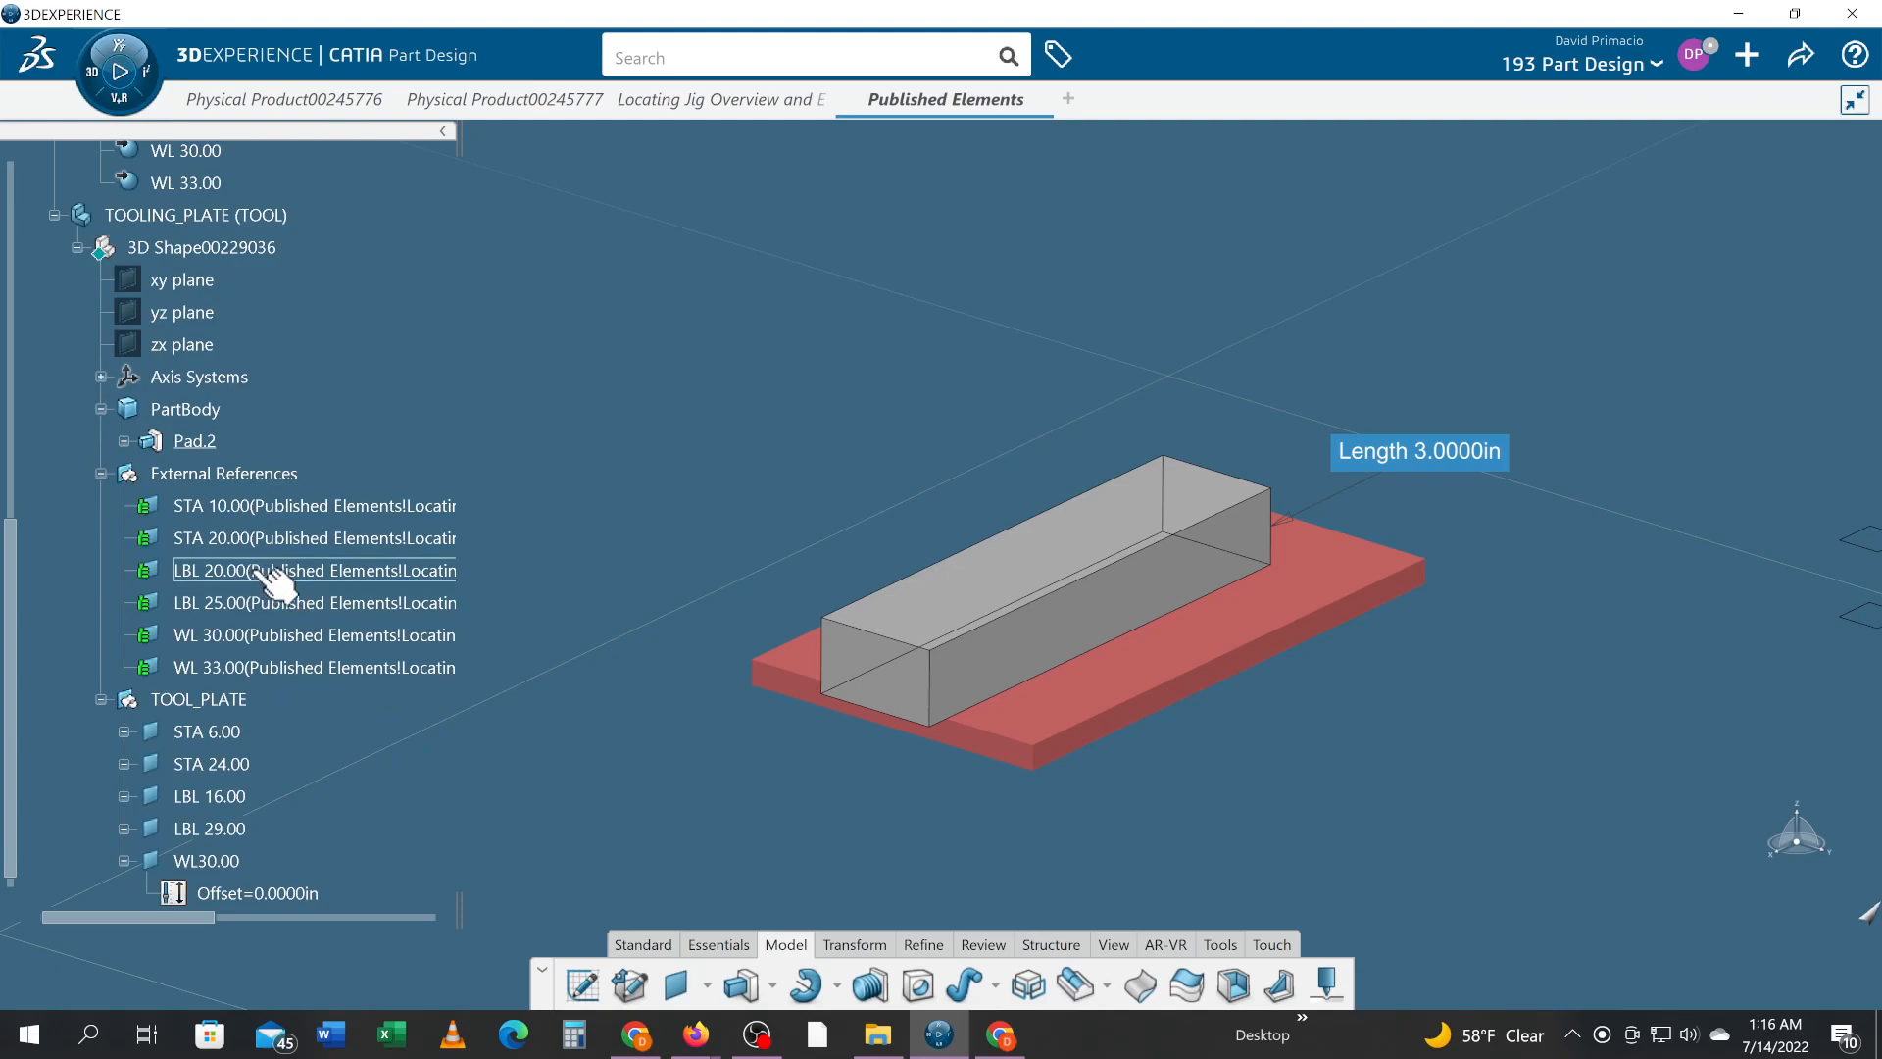
scroll(273, 580, down, 1)
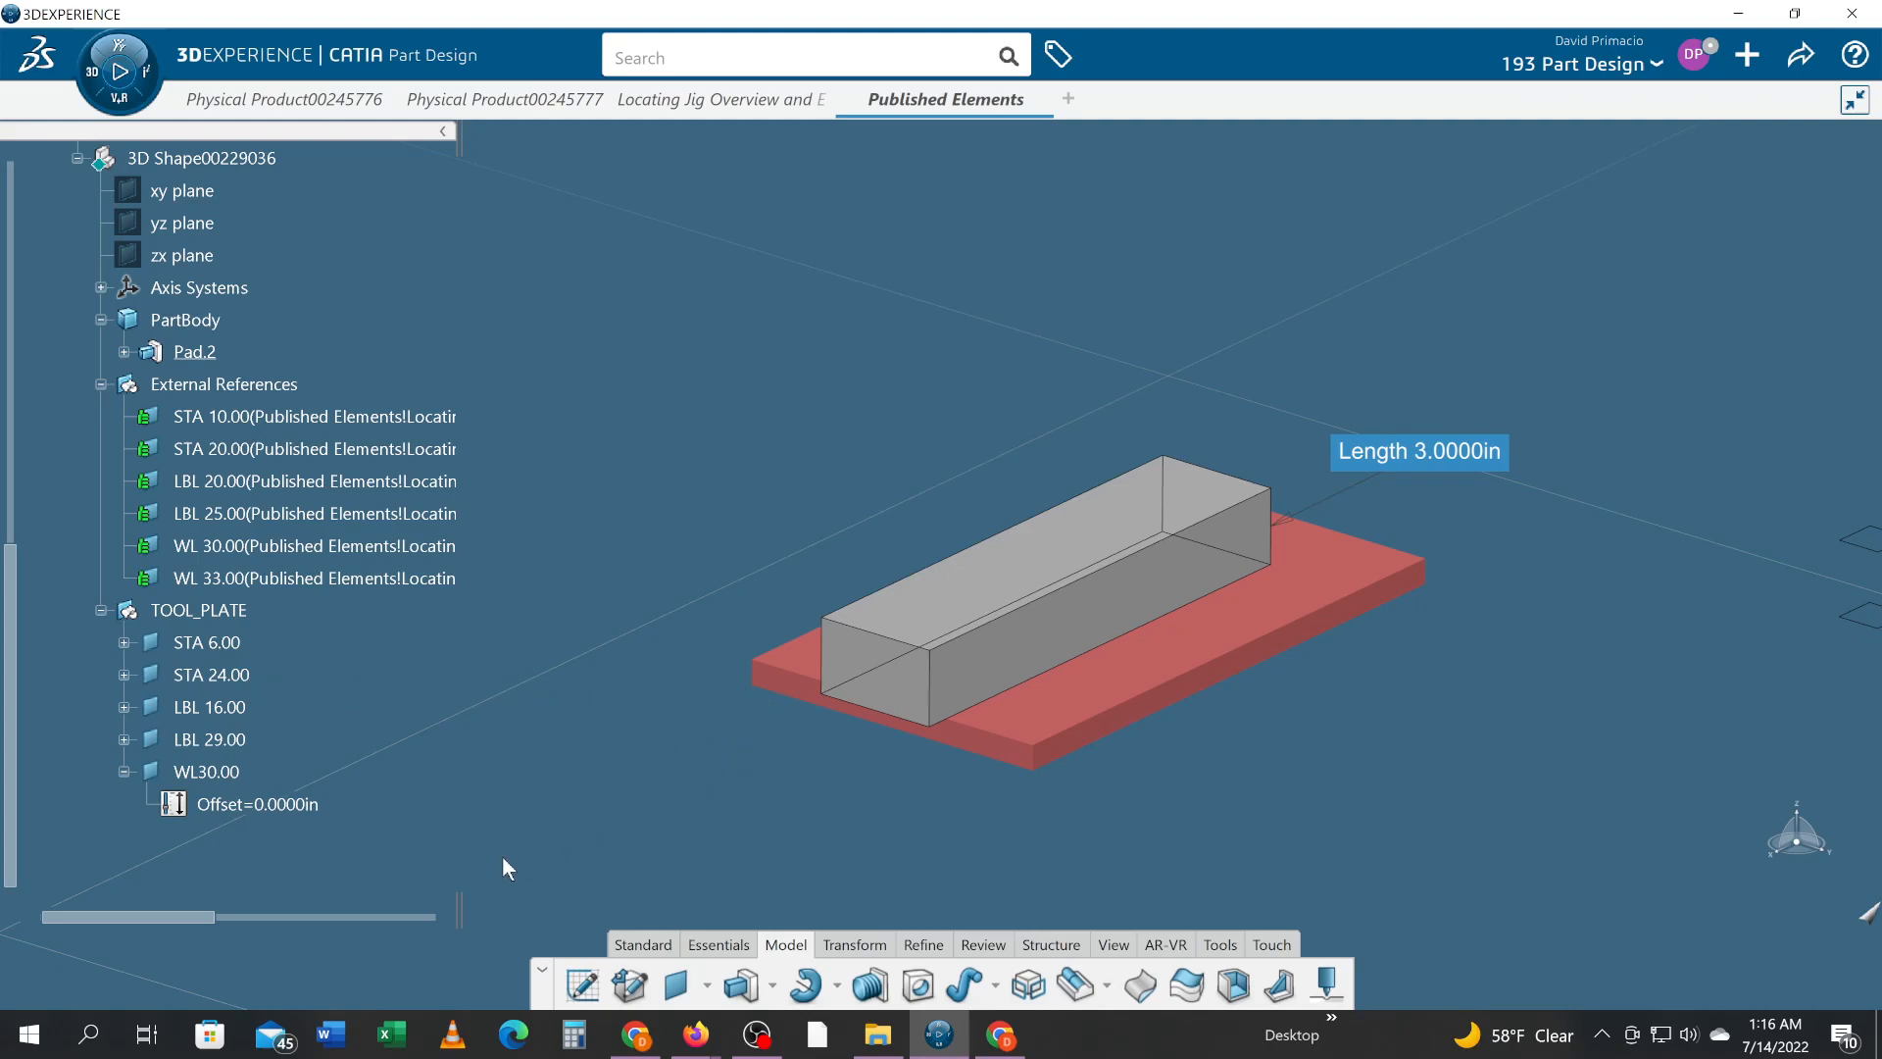
scroll(432, 621, up, 10)
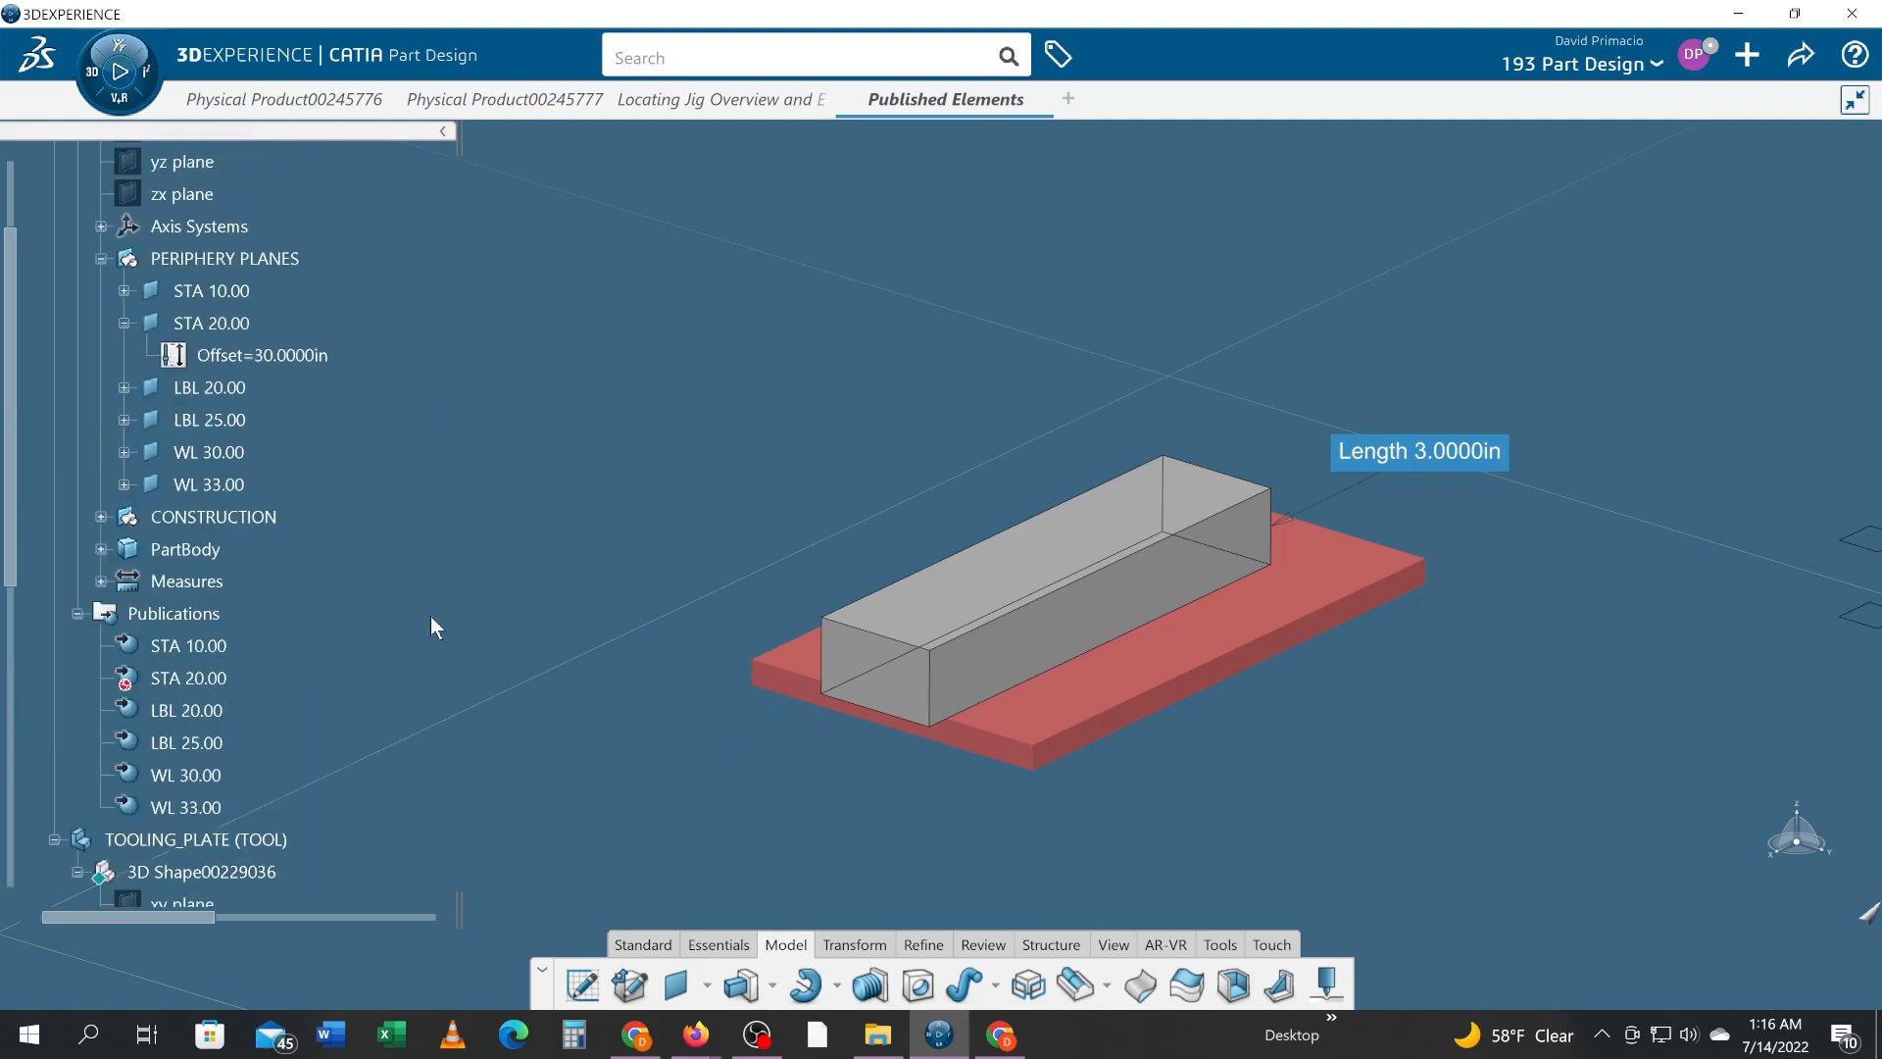
scroll(431, 616, up, 1)
scroll(431, 617, down, 2)
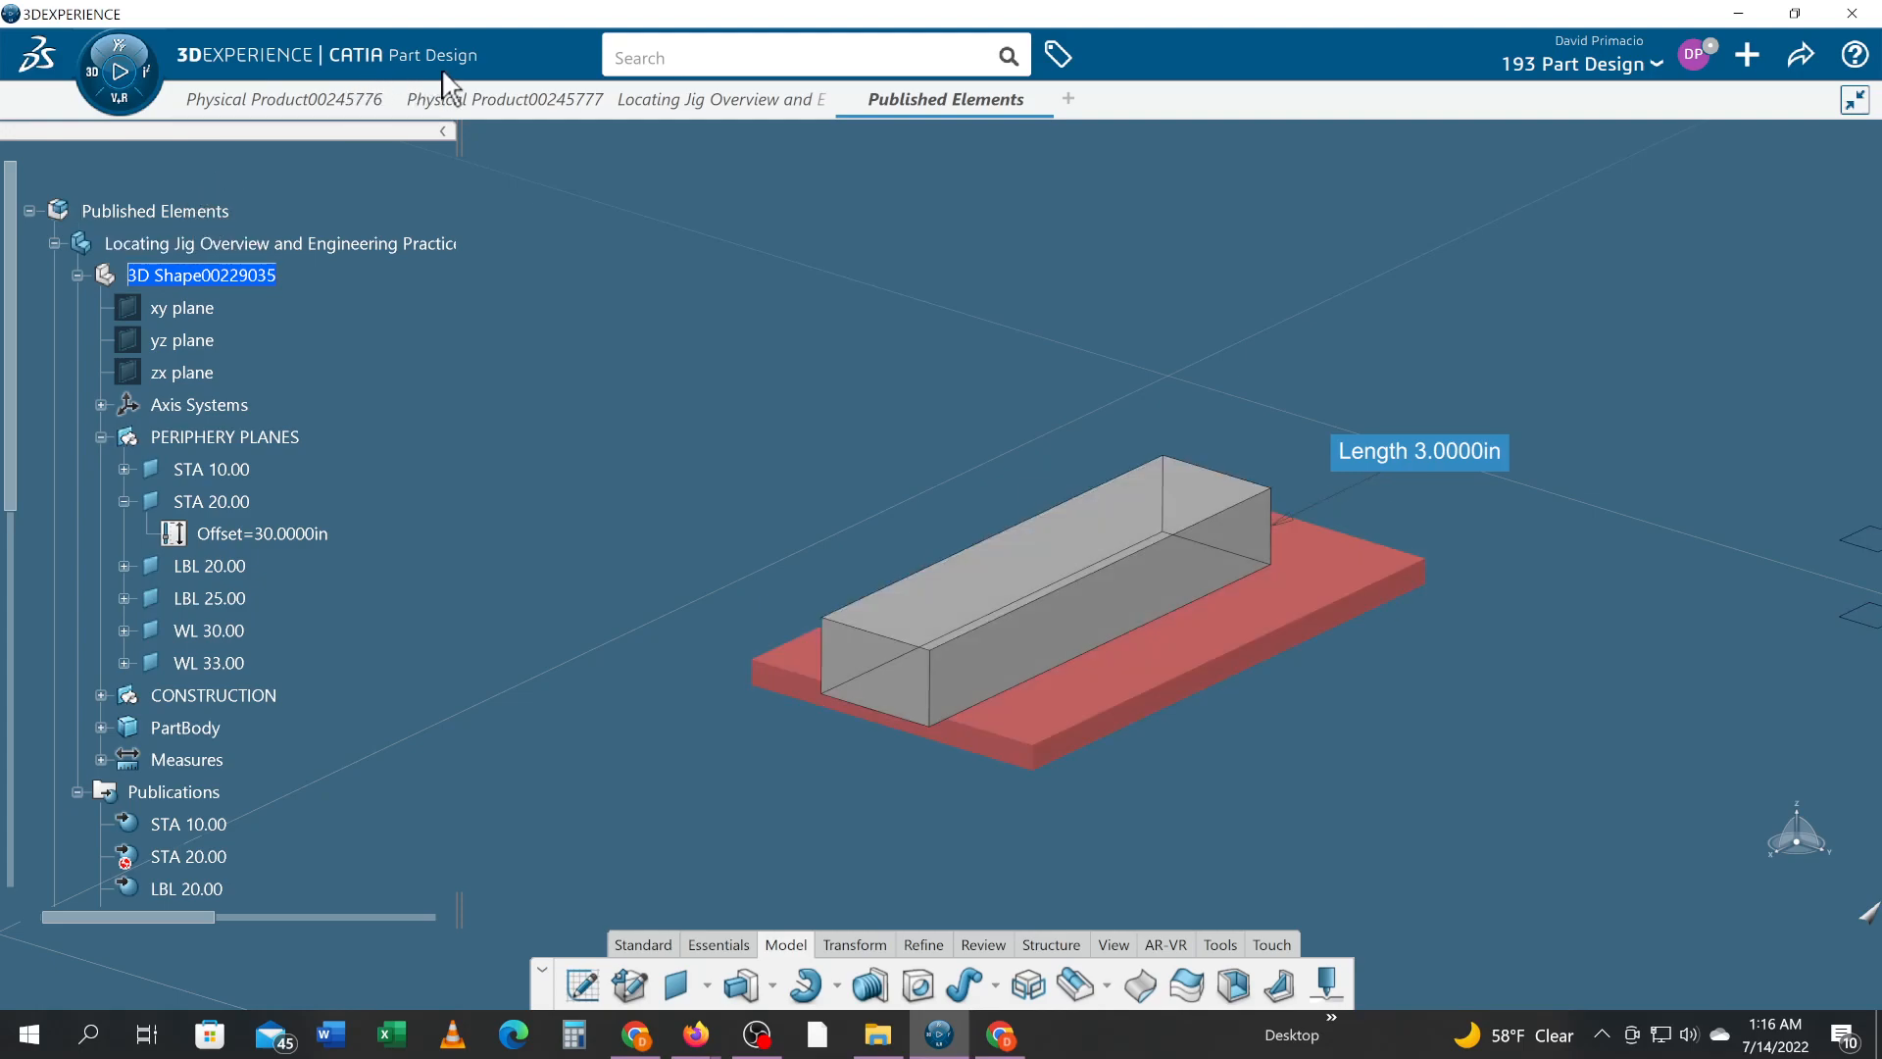
- Activate the Published Elements root assembly, collapse both of its components in the tree, and update the assembly
click(183, 221)
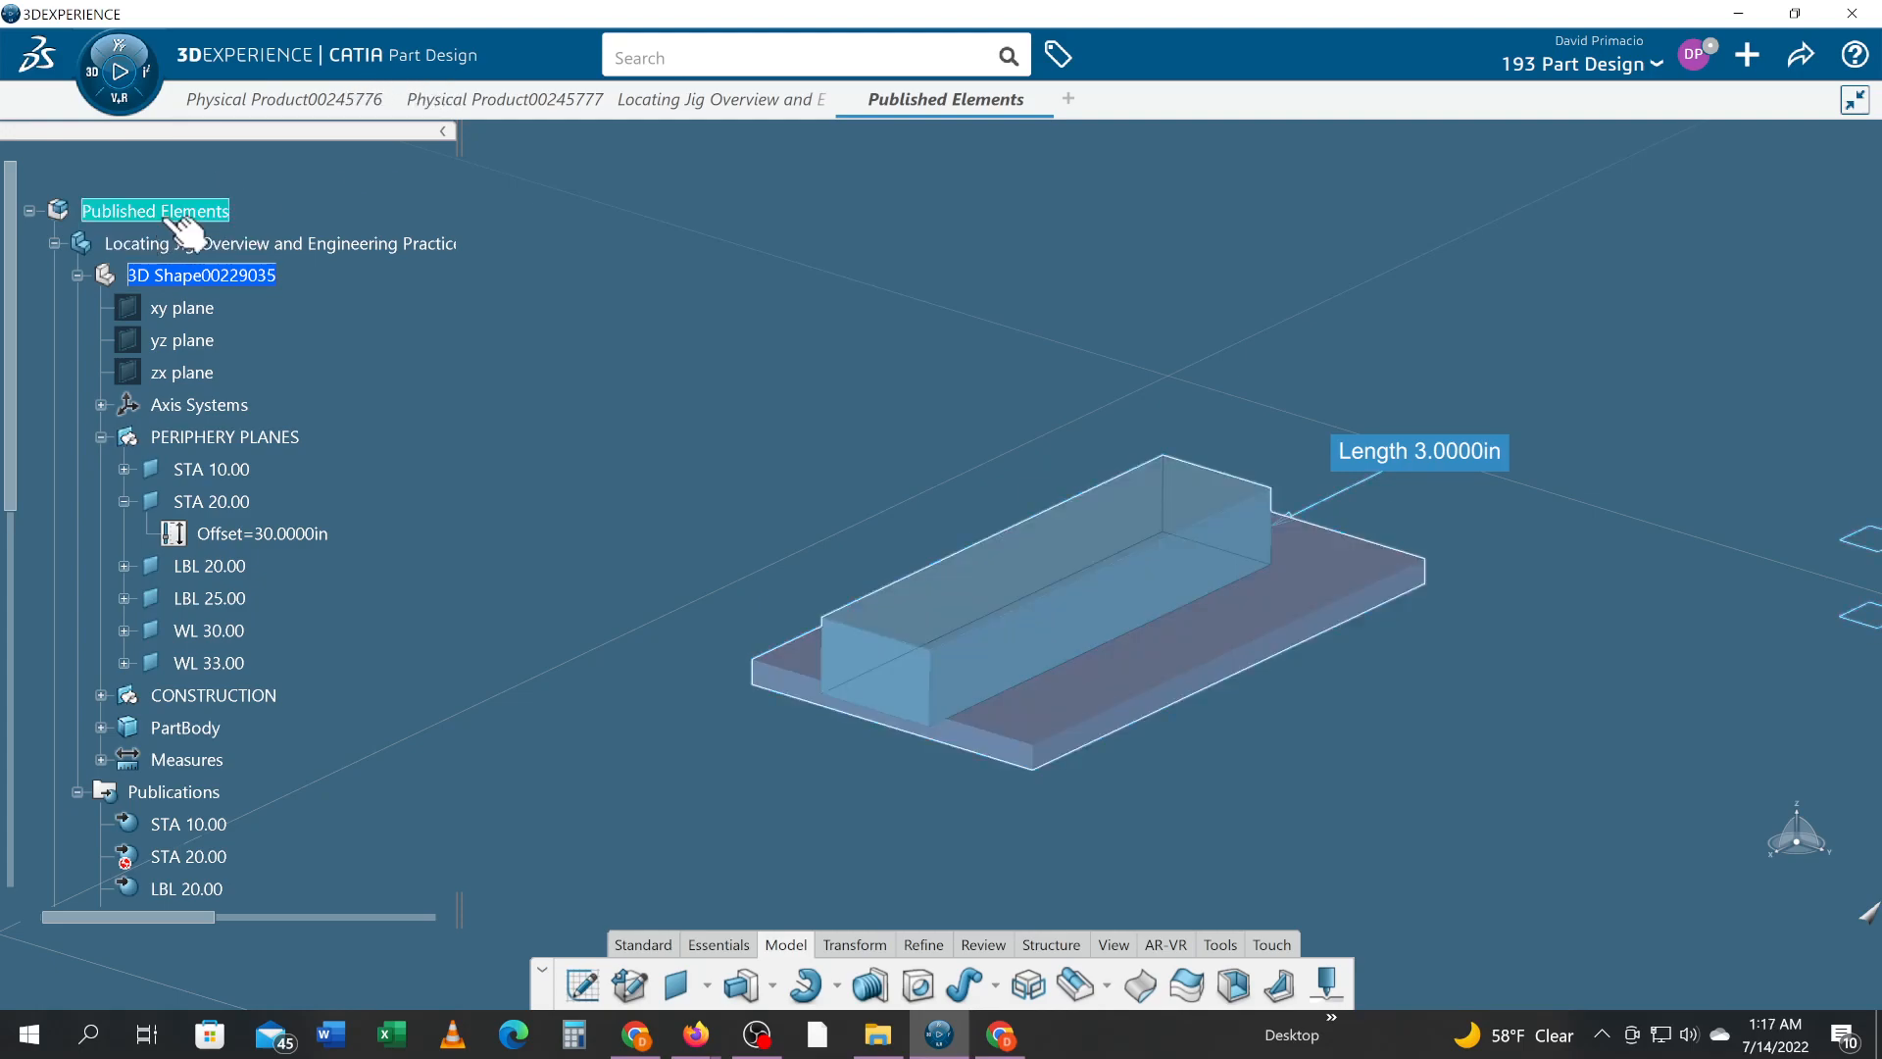
double_click(137, 221)
click(54, 244)
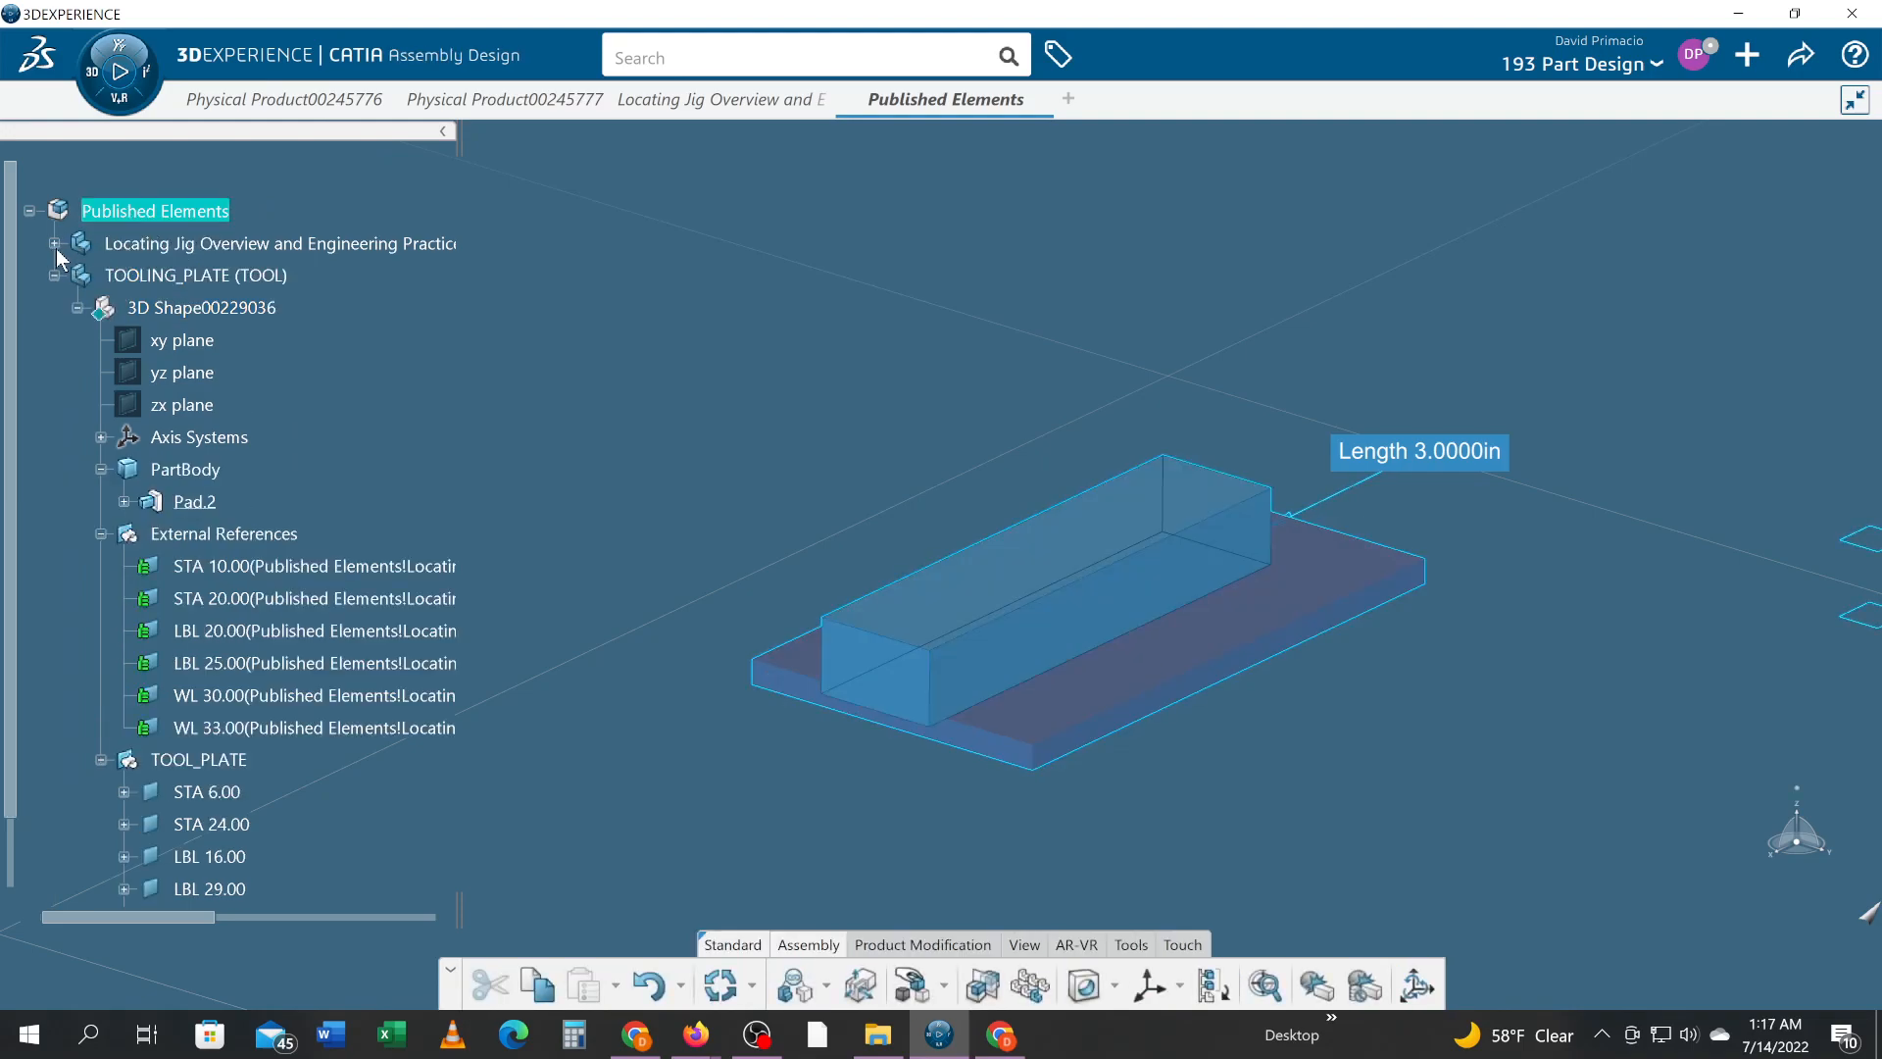
click(54, 275)
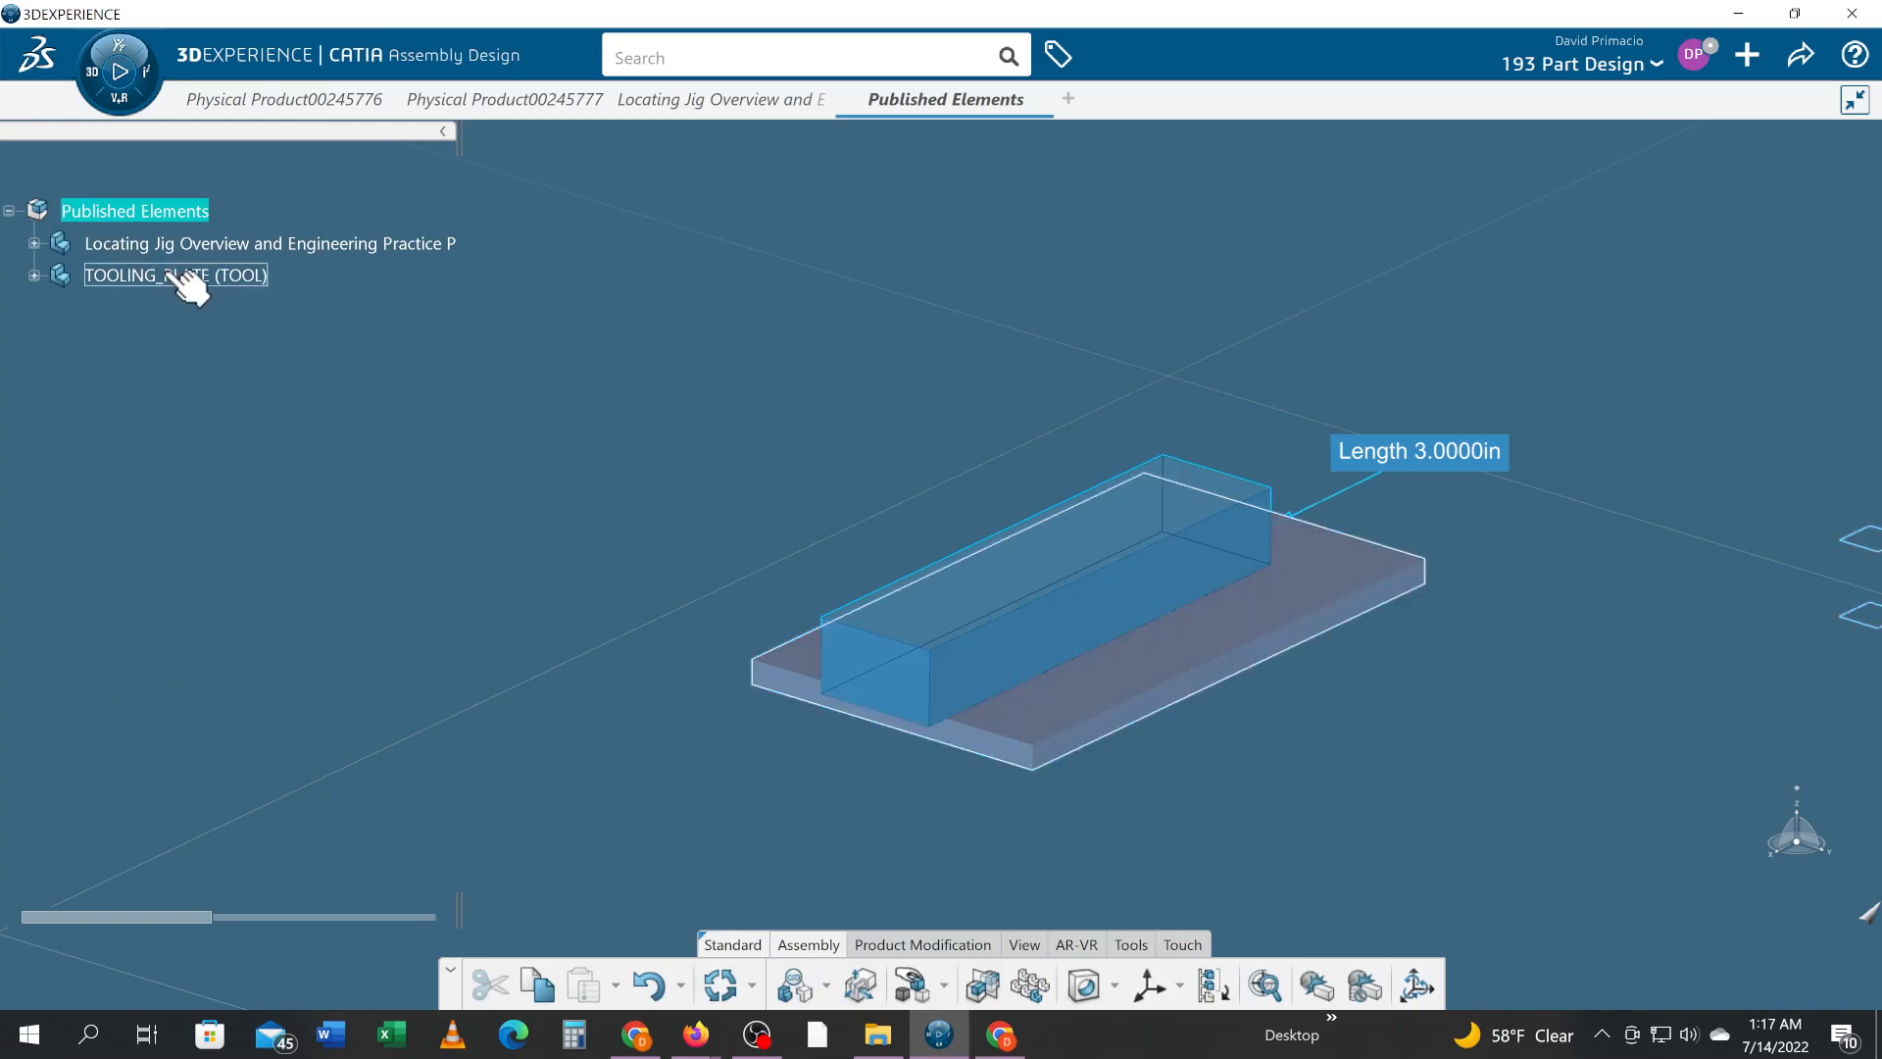
click(720, 985)
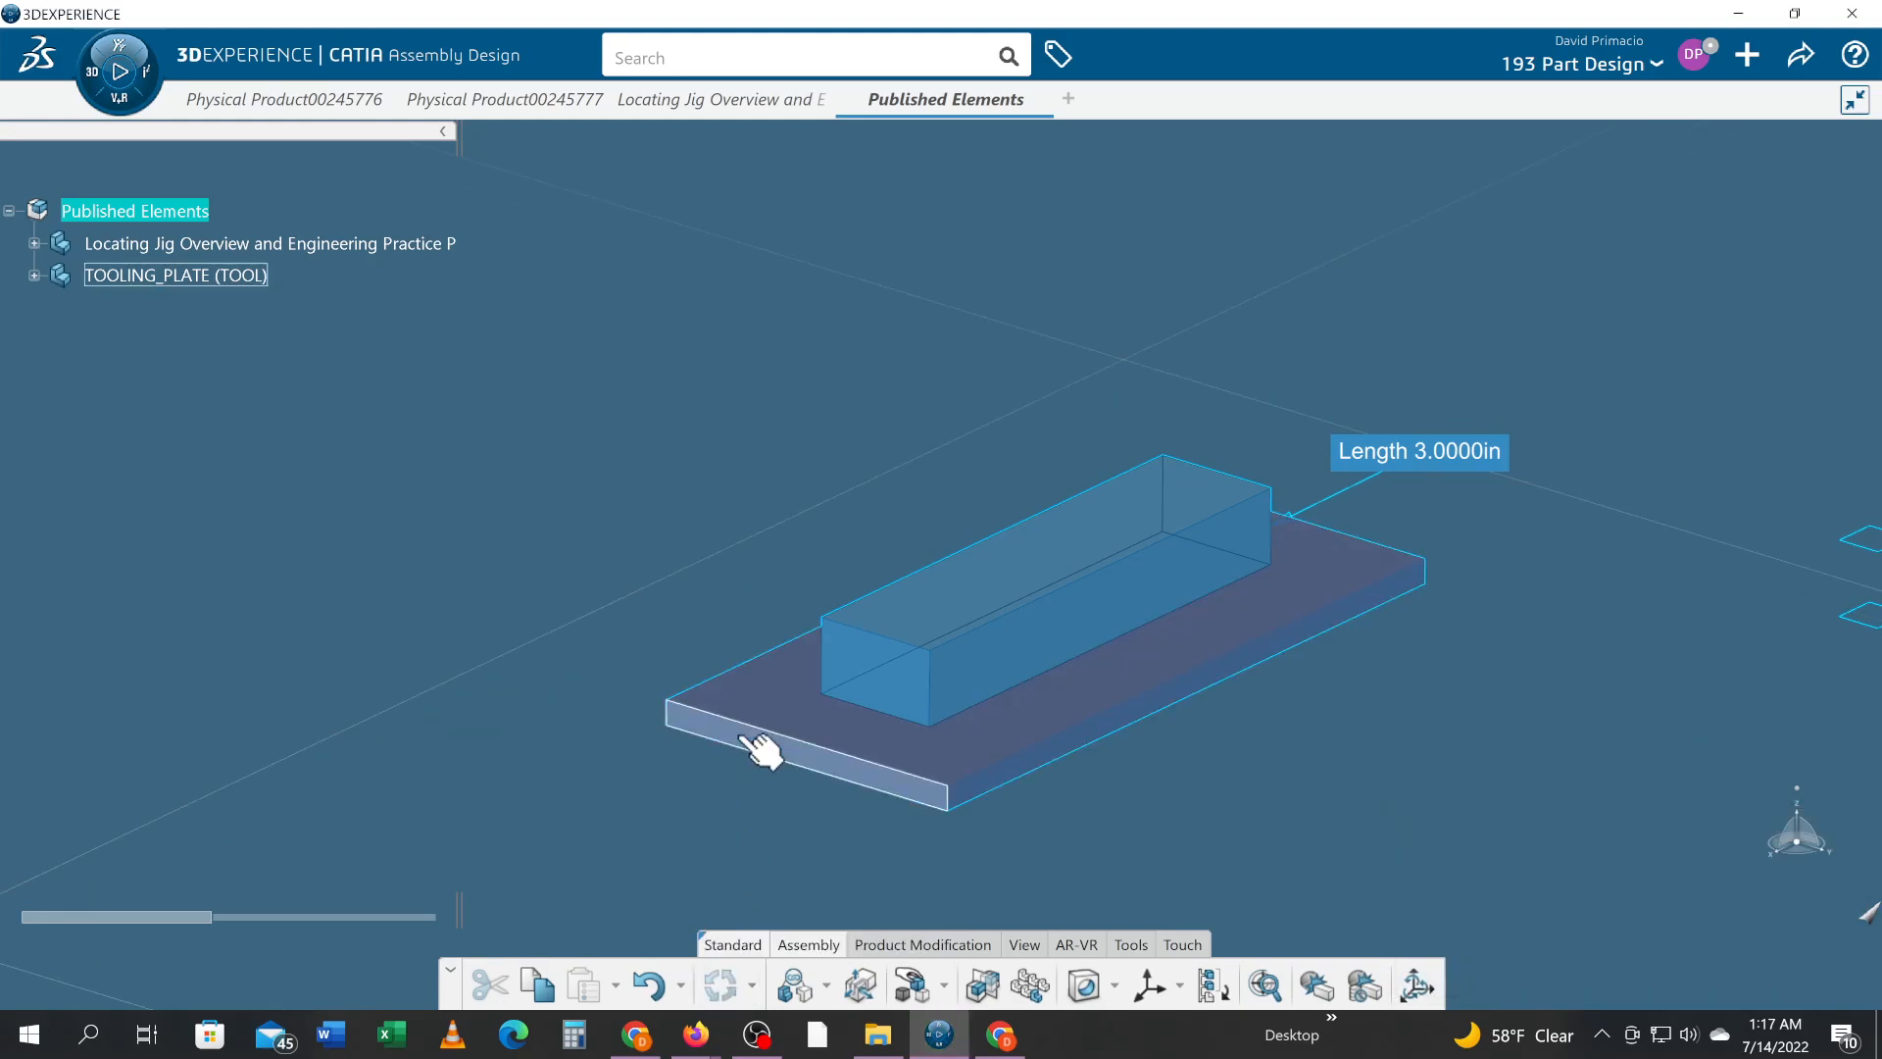
click(758, 748)
click(604, 791)
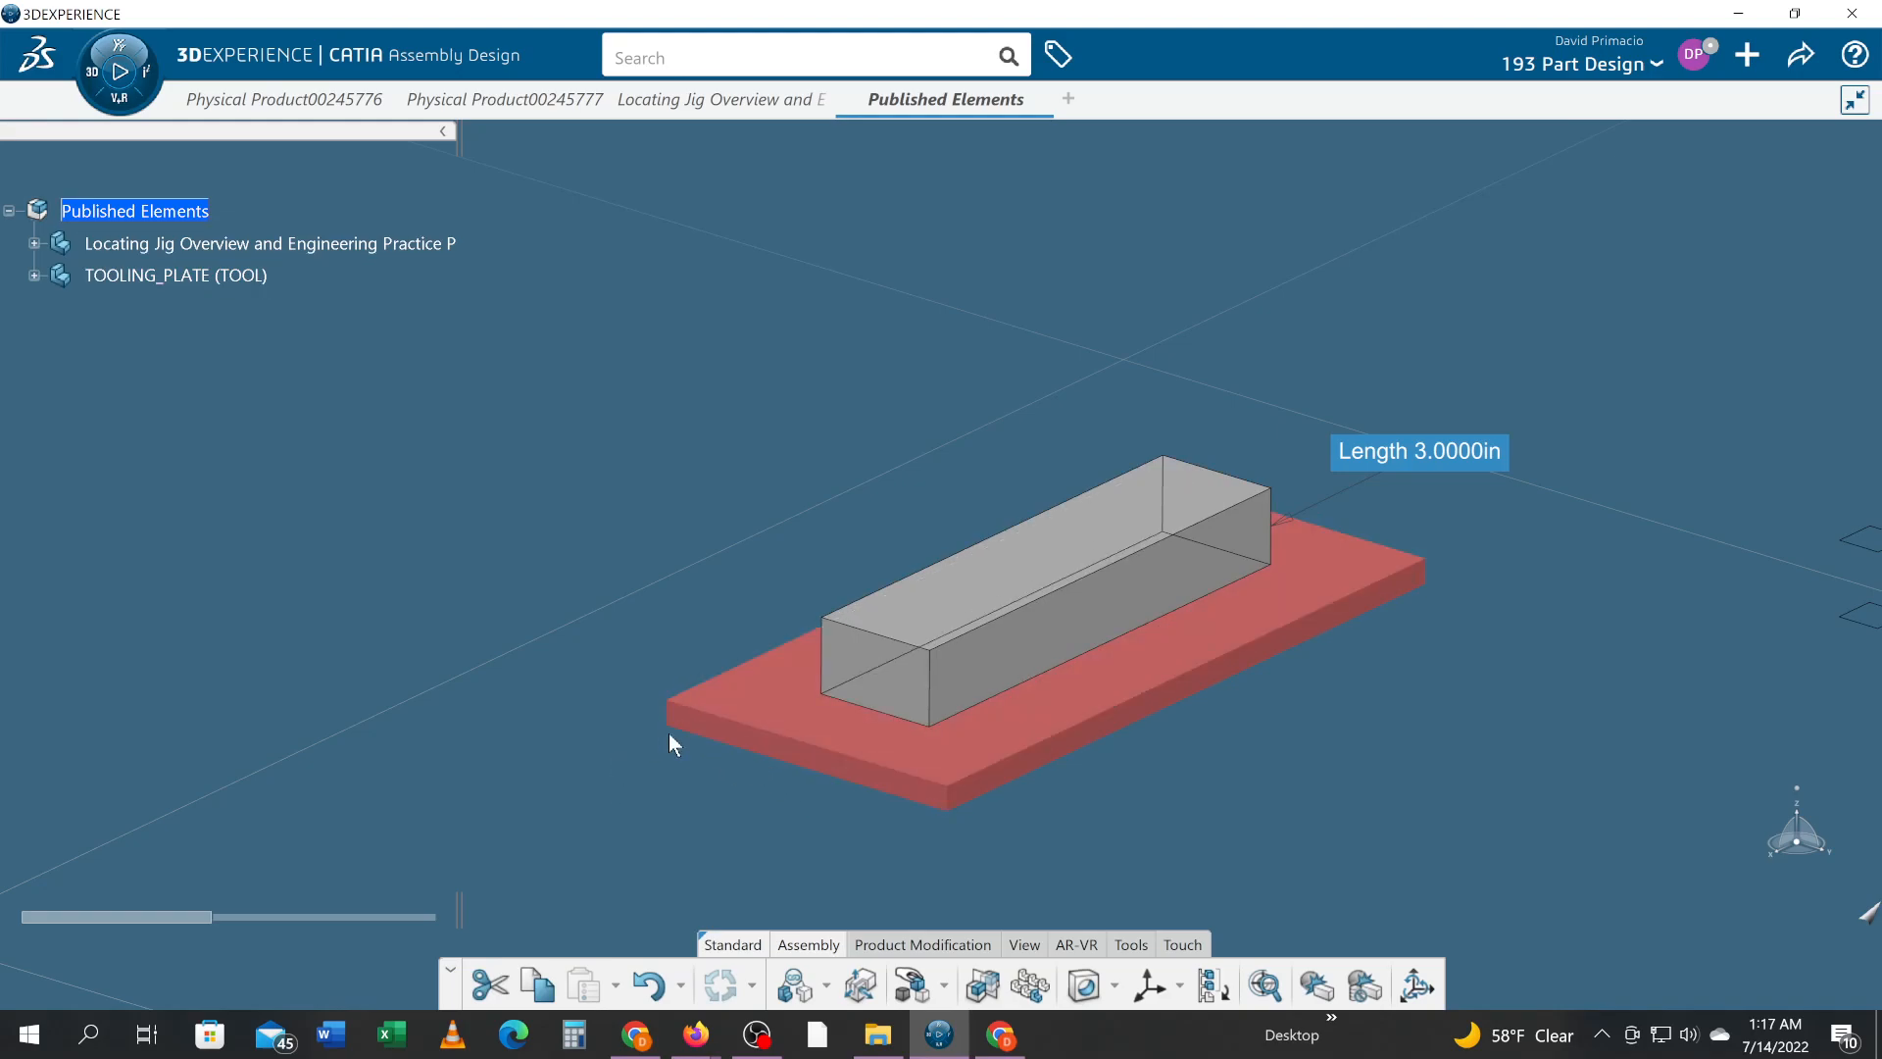
- Expand the Locating Jig part and check the status of its STA 20.00 plane and publications
click(33, 243)
scroll(38, 309, down, 2)
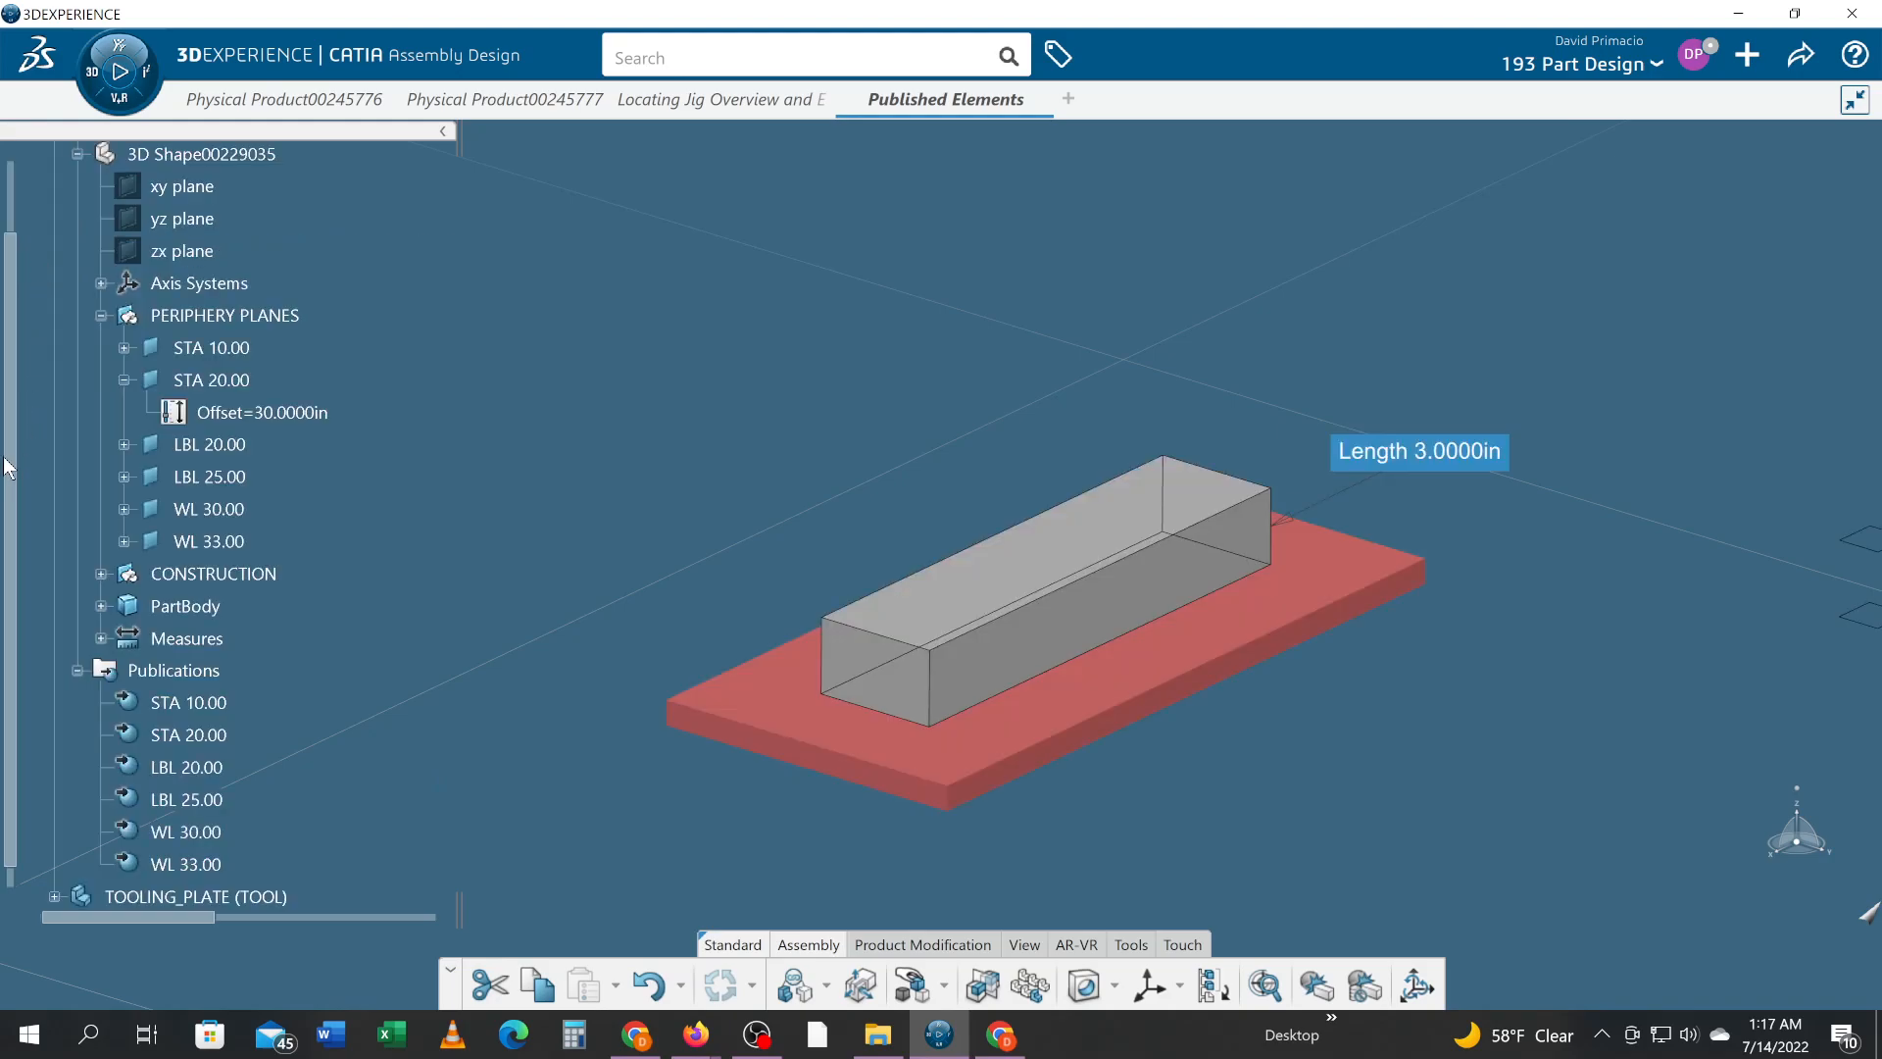
scroll(16, 350, up, 2)
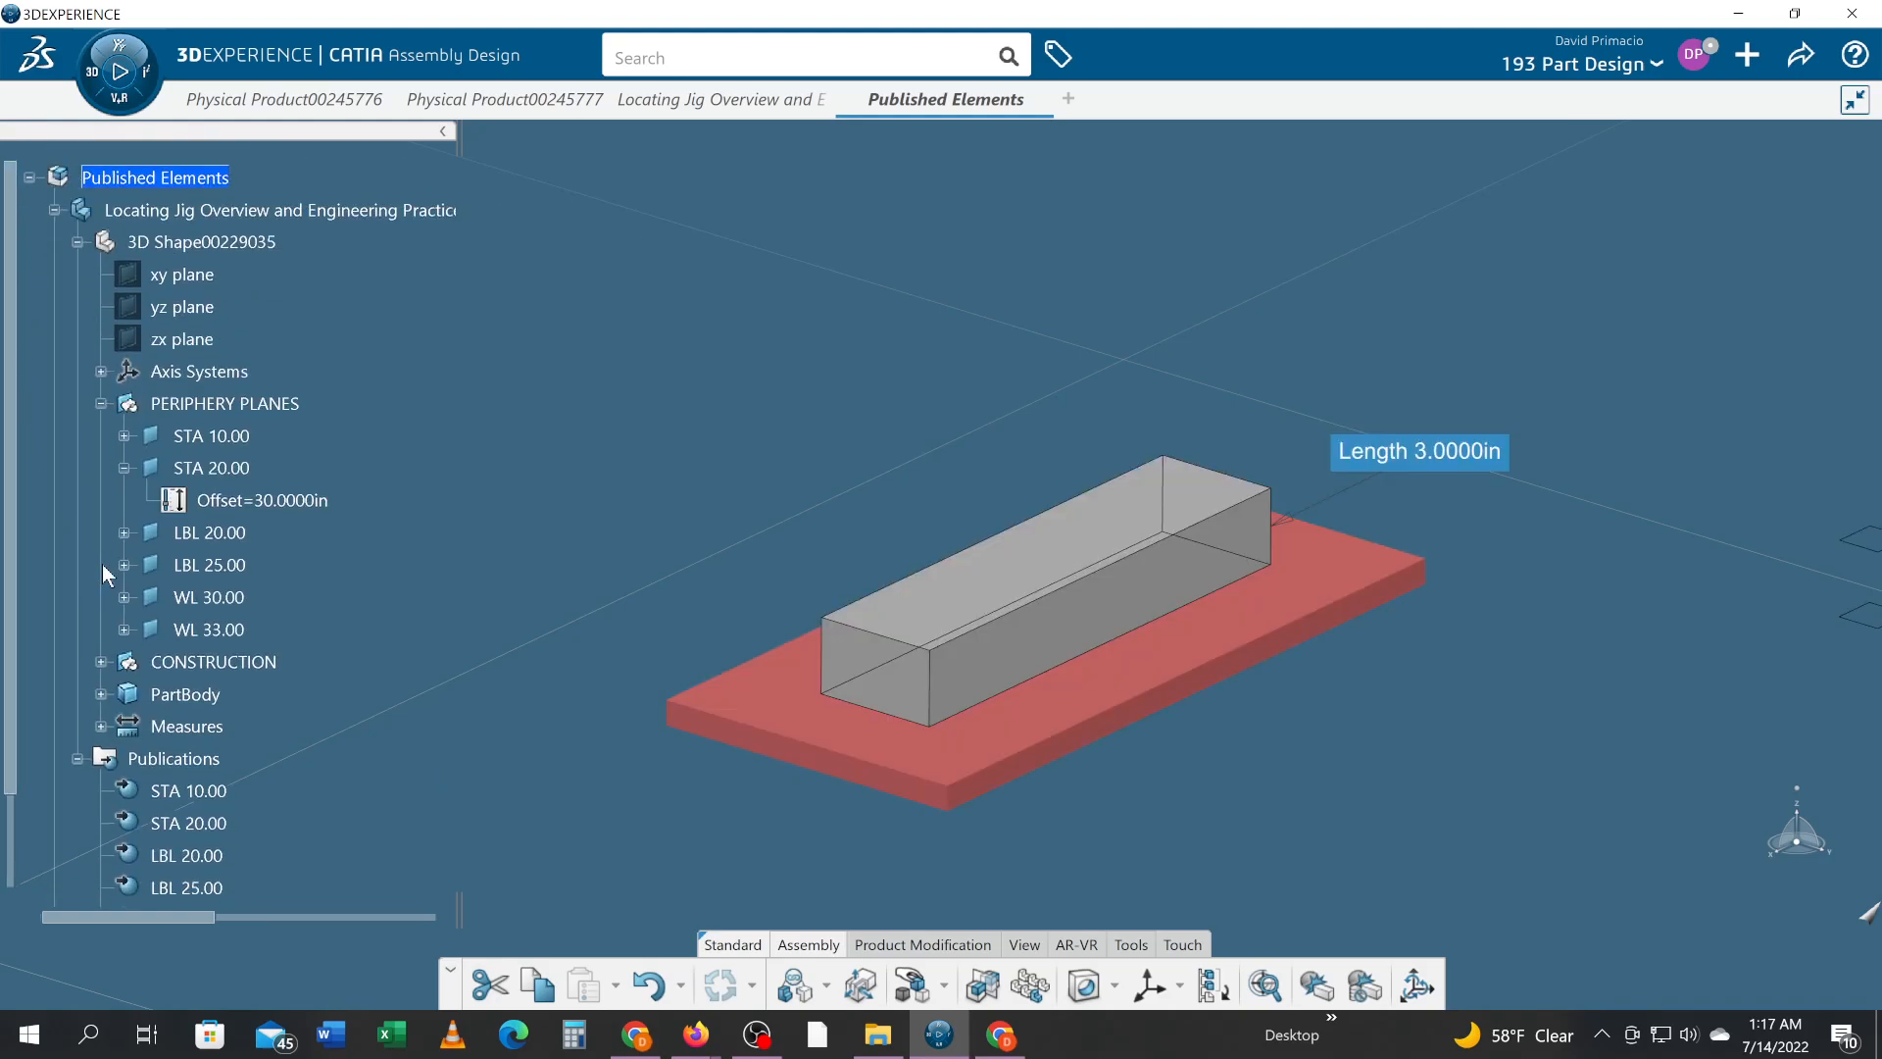
- Compare the Locating Jig part's periphery planes with its publications, highlighting the plane behind the LBL 20.00 publication
scroll(101, 564, down, 1)
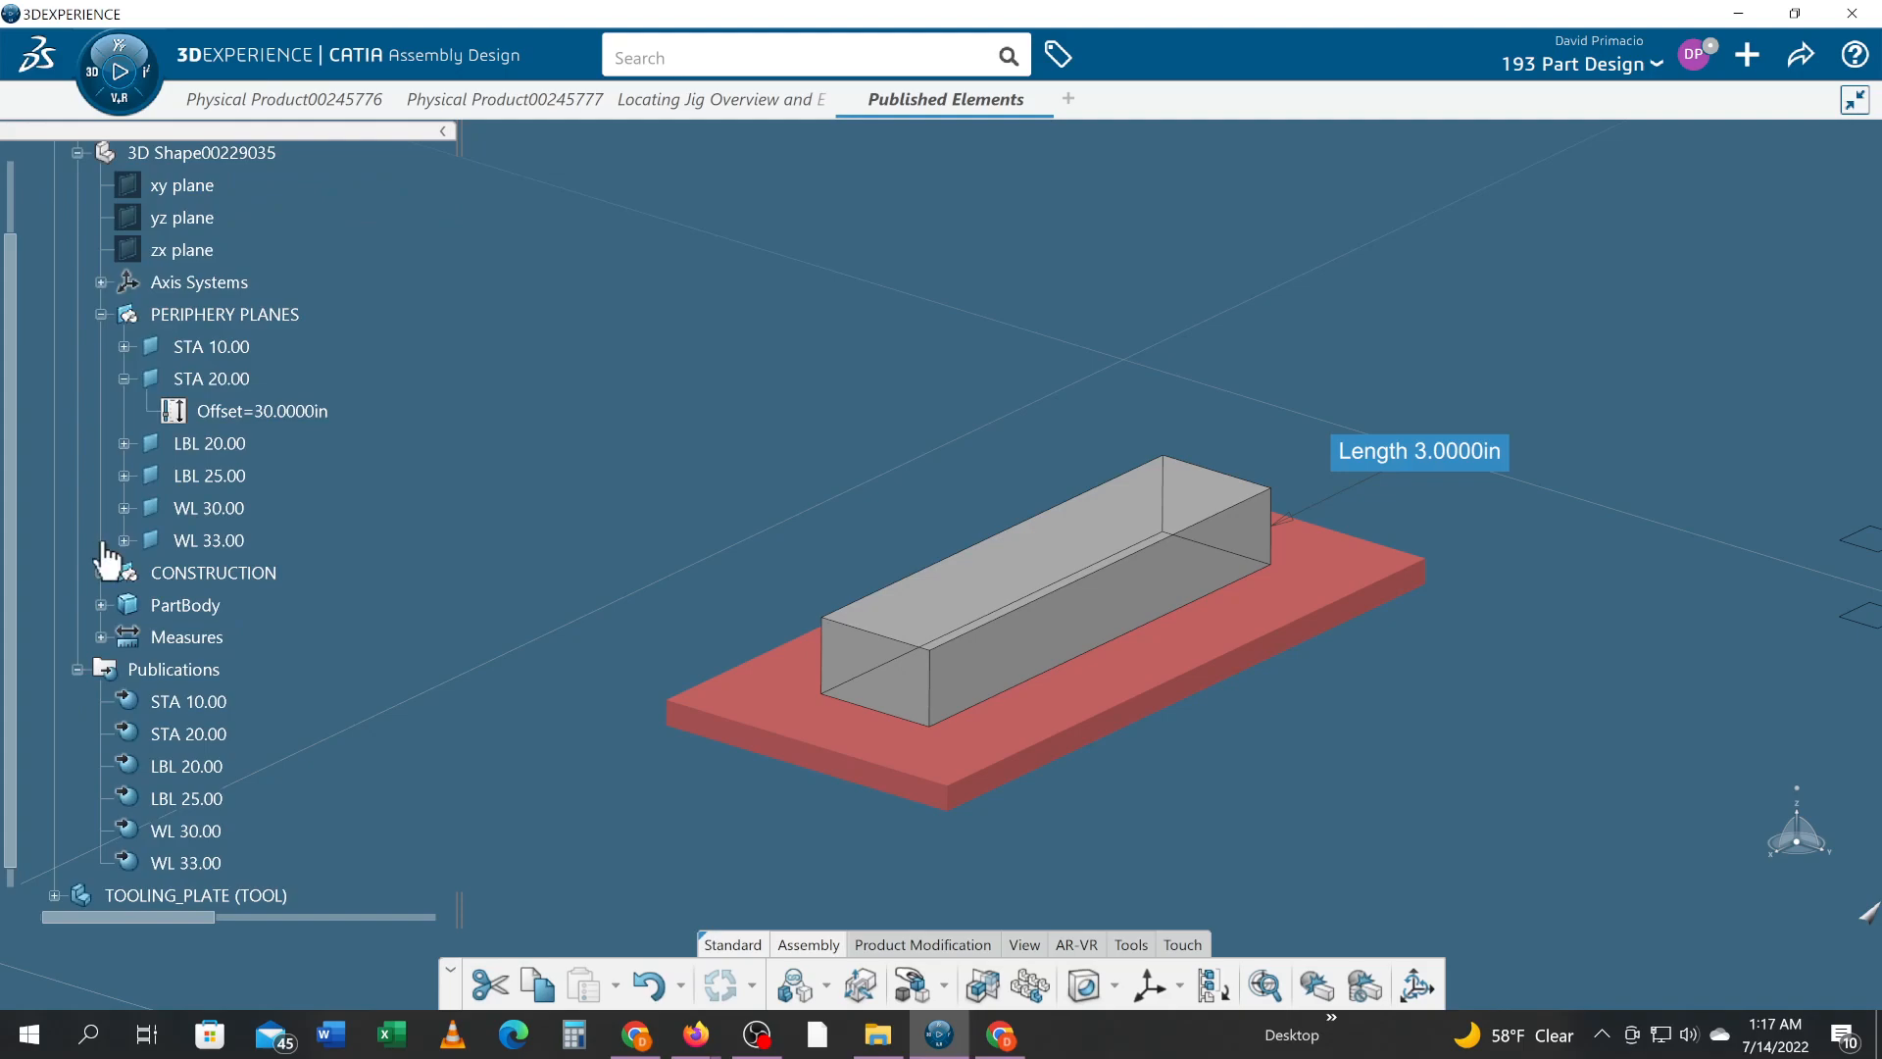
scroll(196, 583, down, 1)
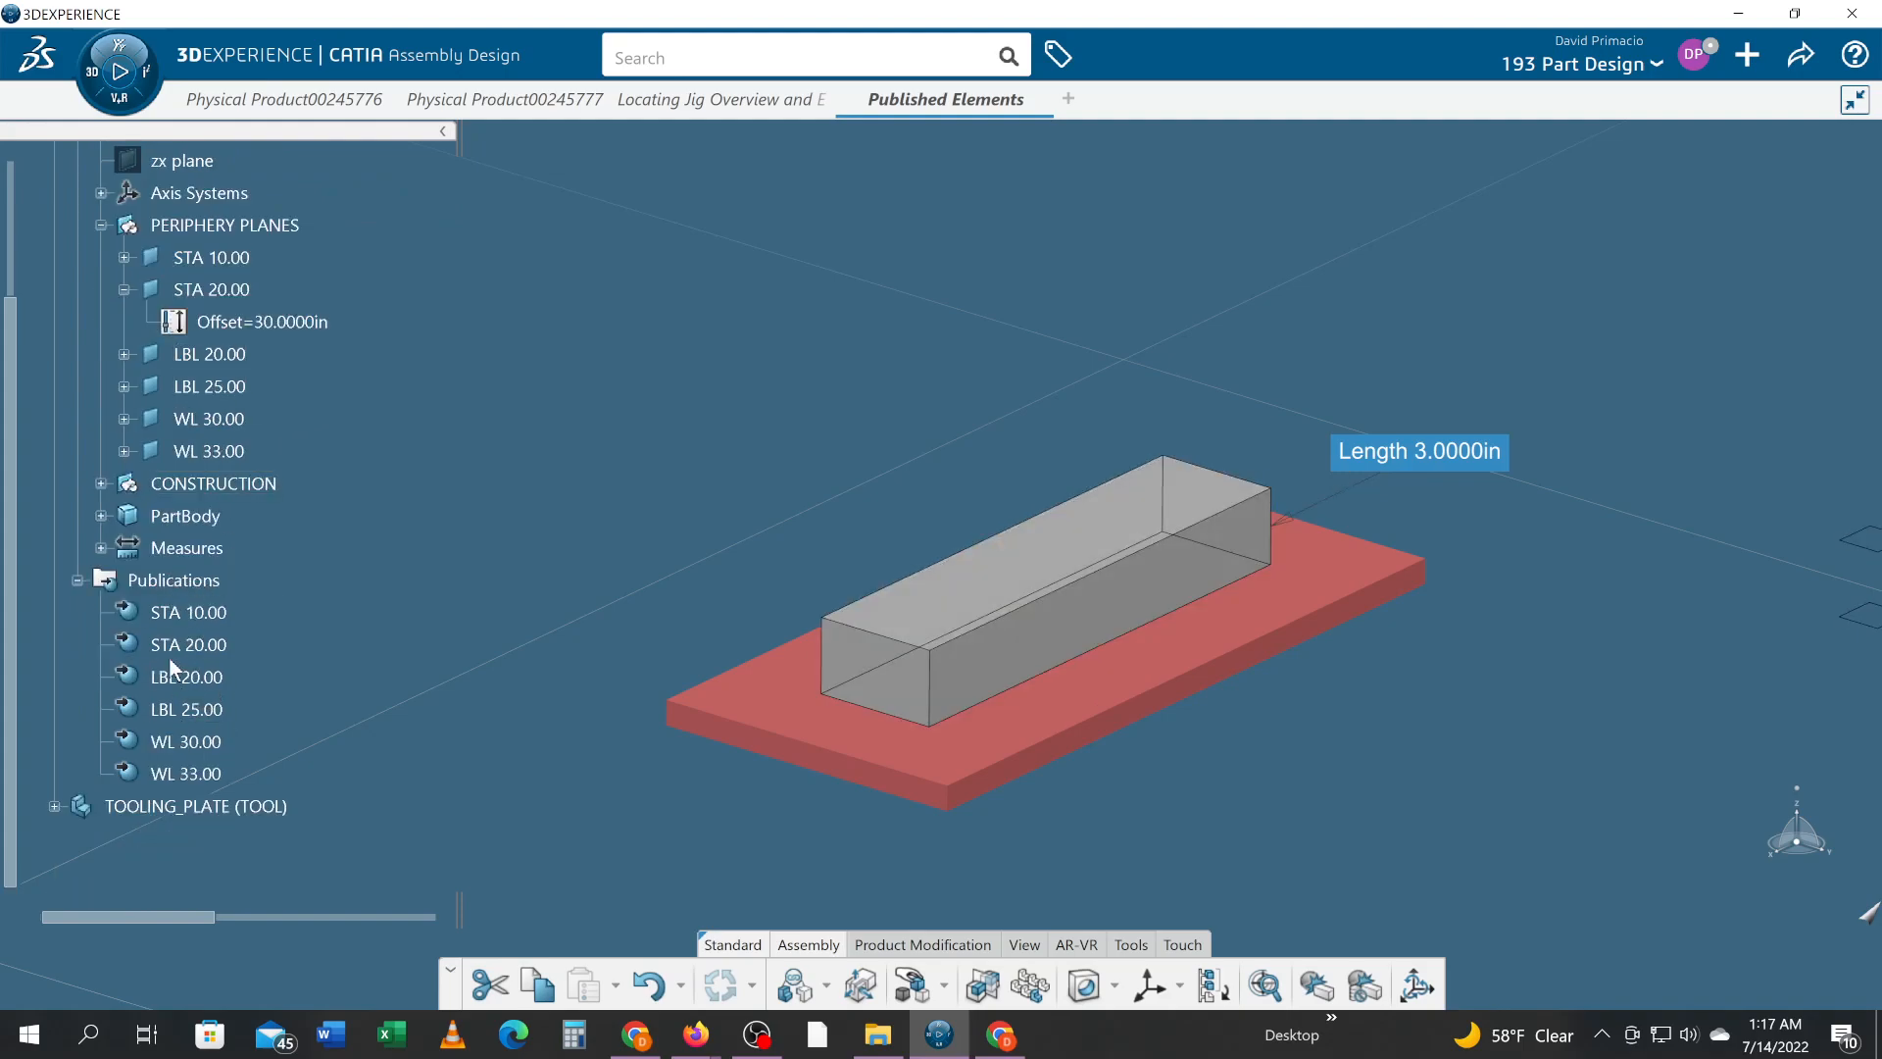
scroll(167, 647, up, 3)
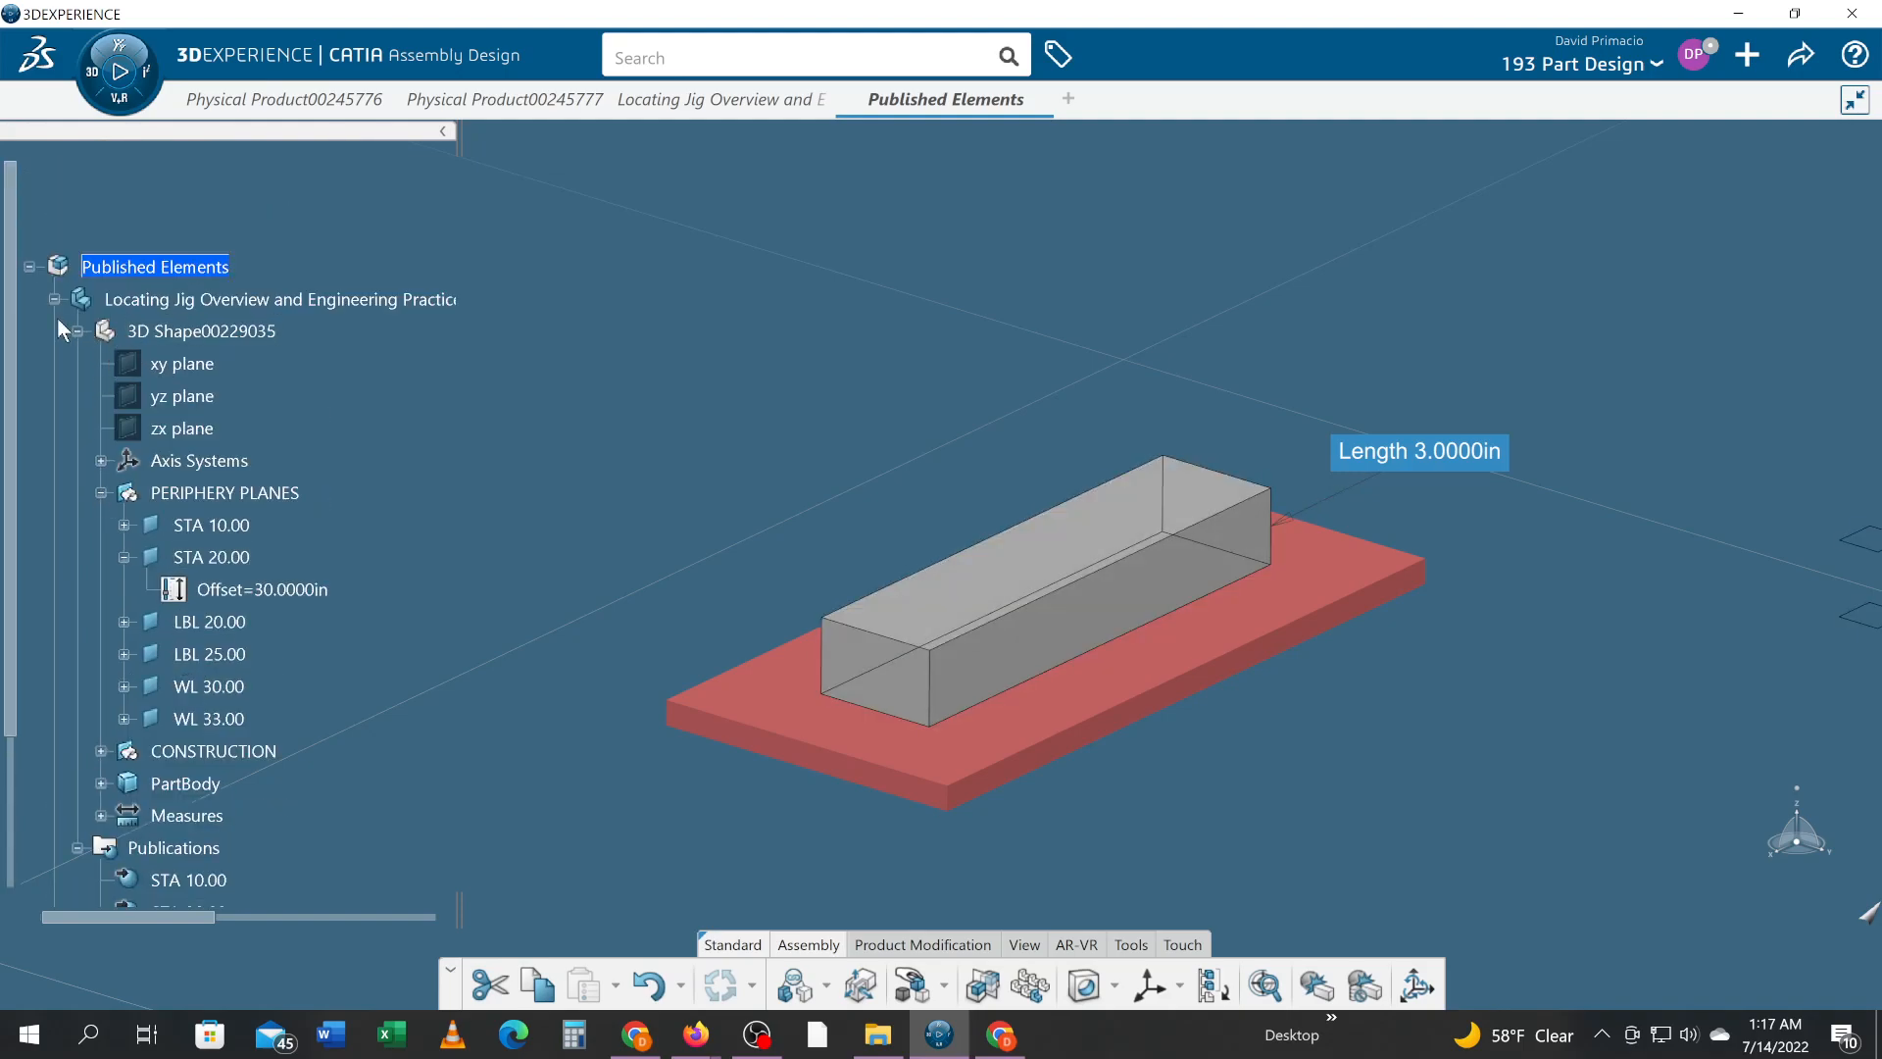
click(327, 299)
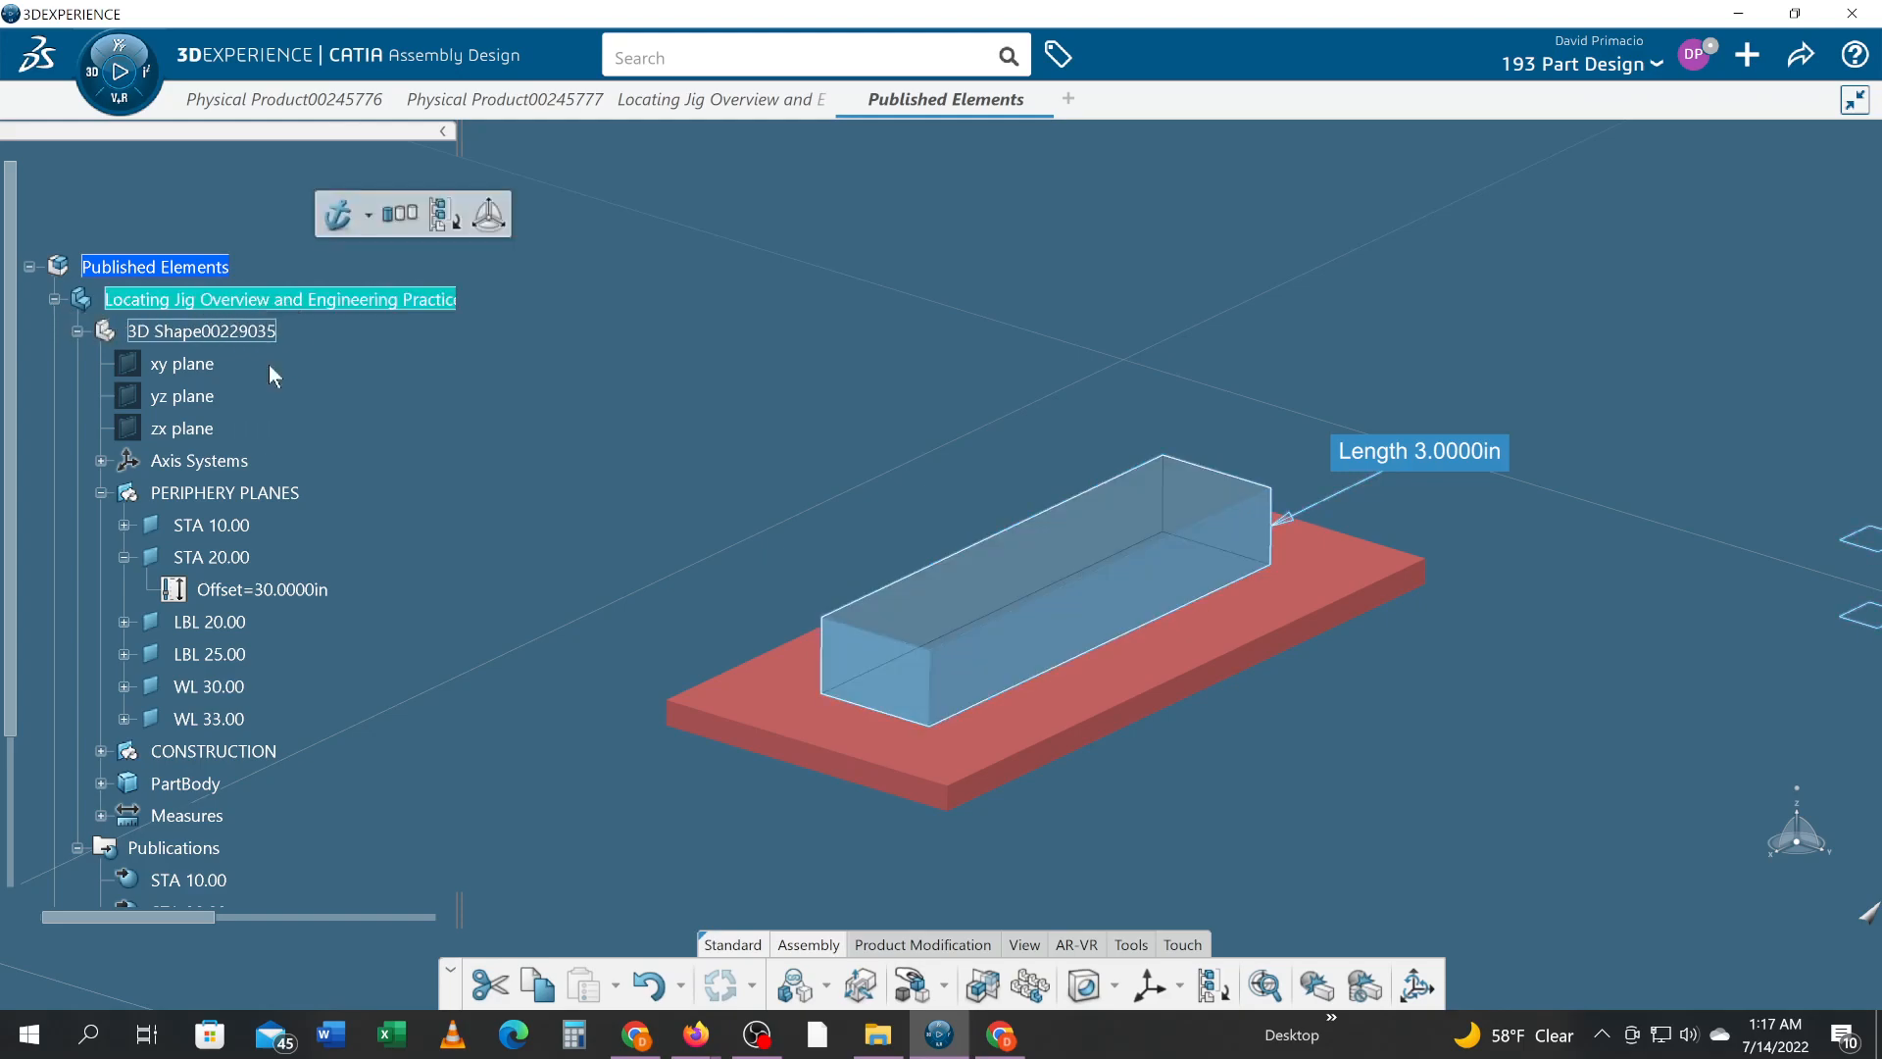
scroll(275, 441, down, 1)
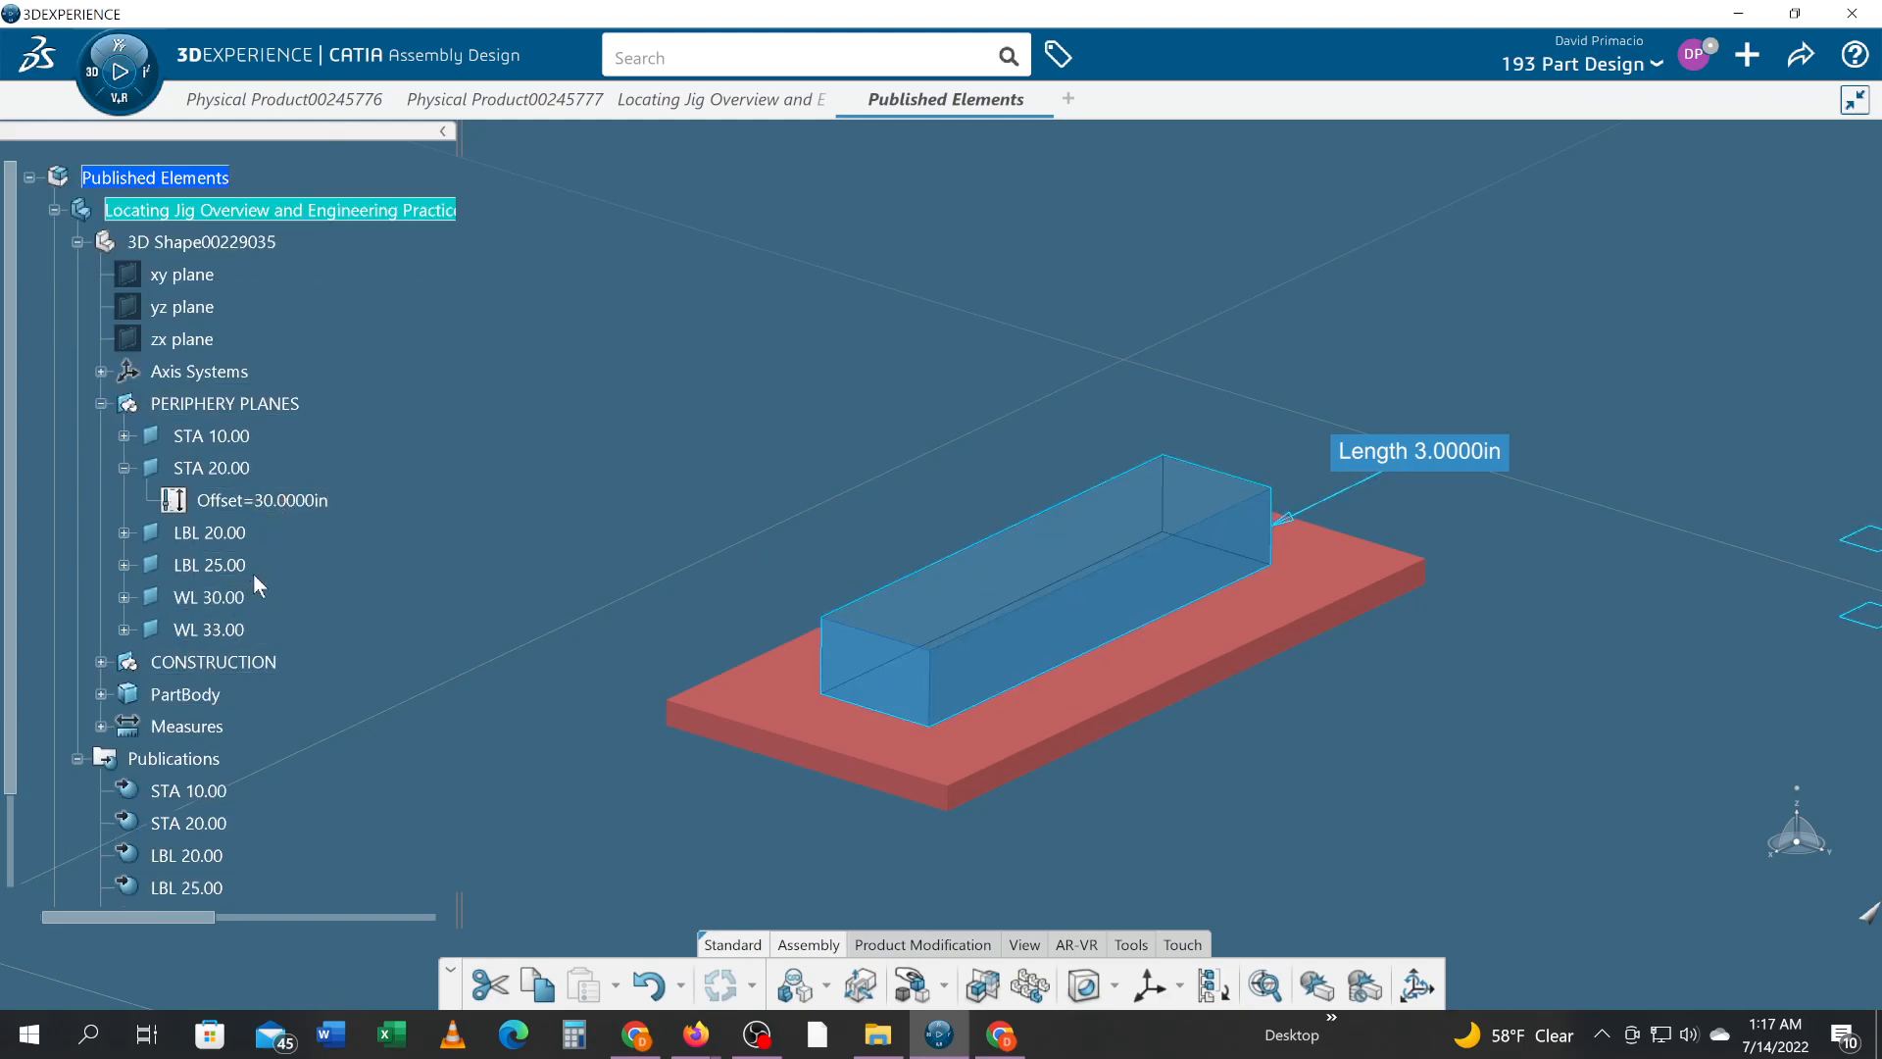
scroll(247, 647, down, 1)
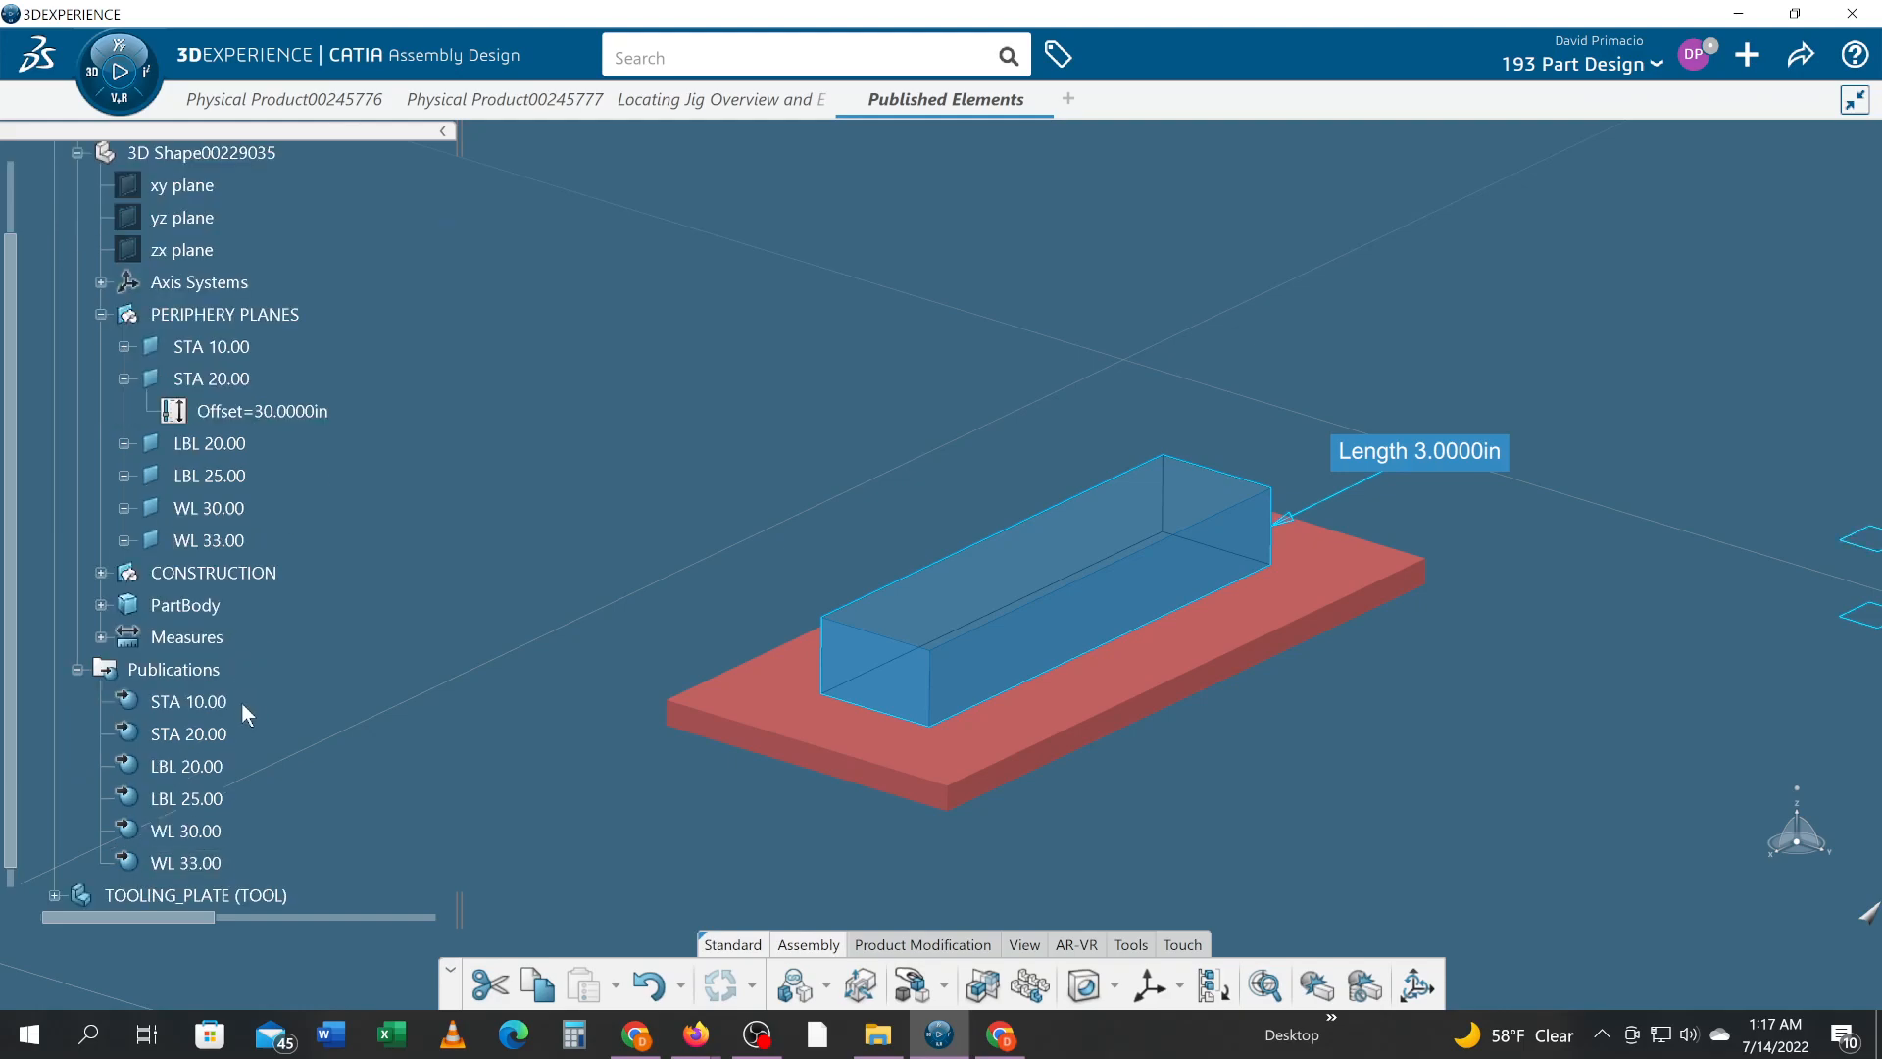
click(211, 766)
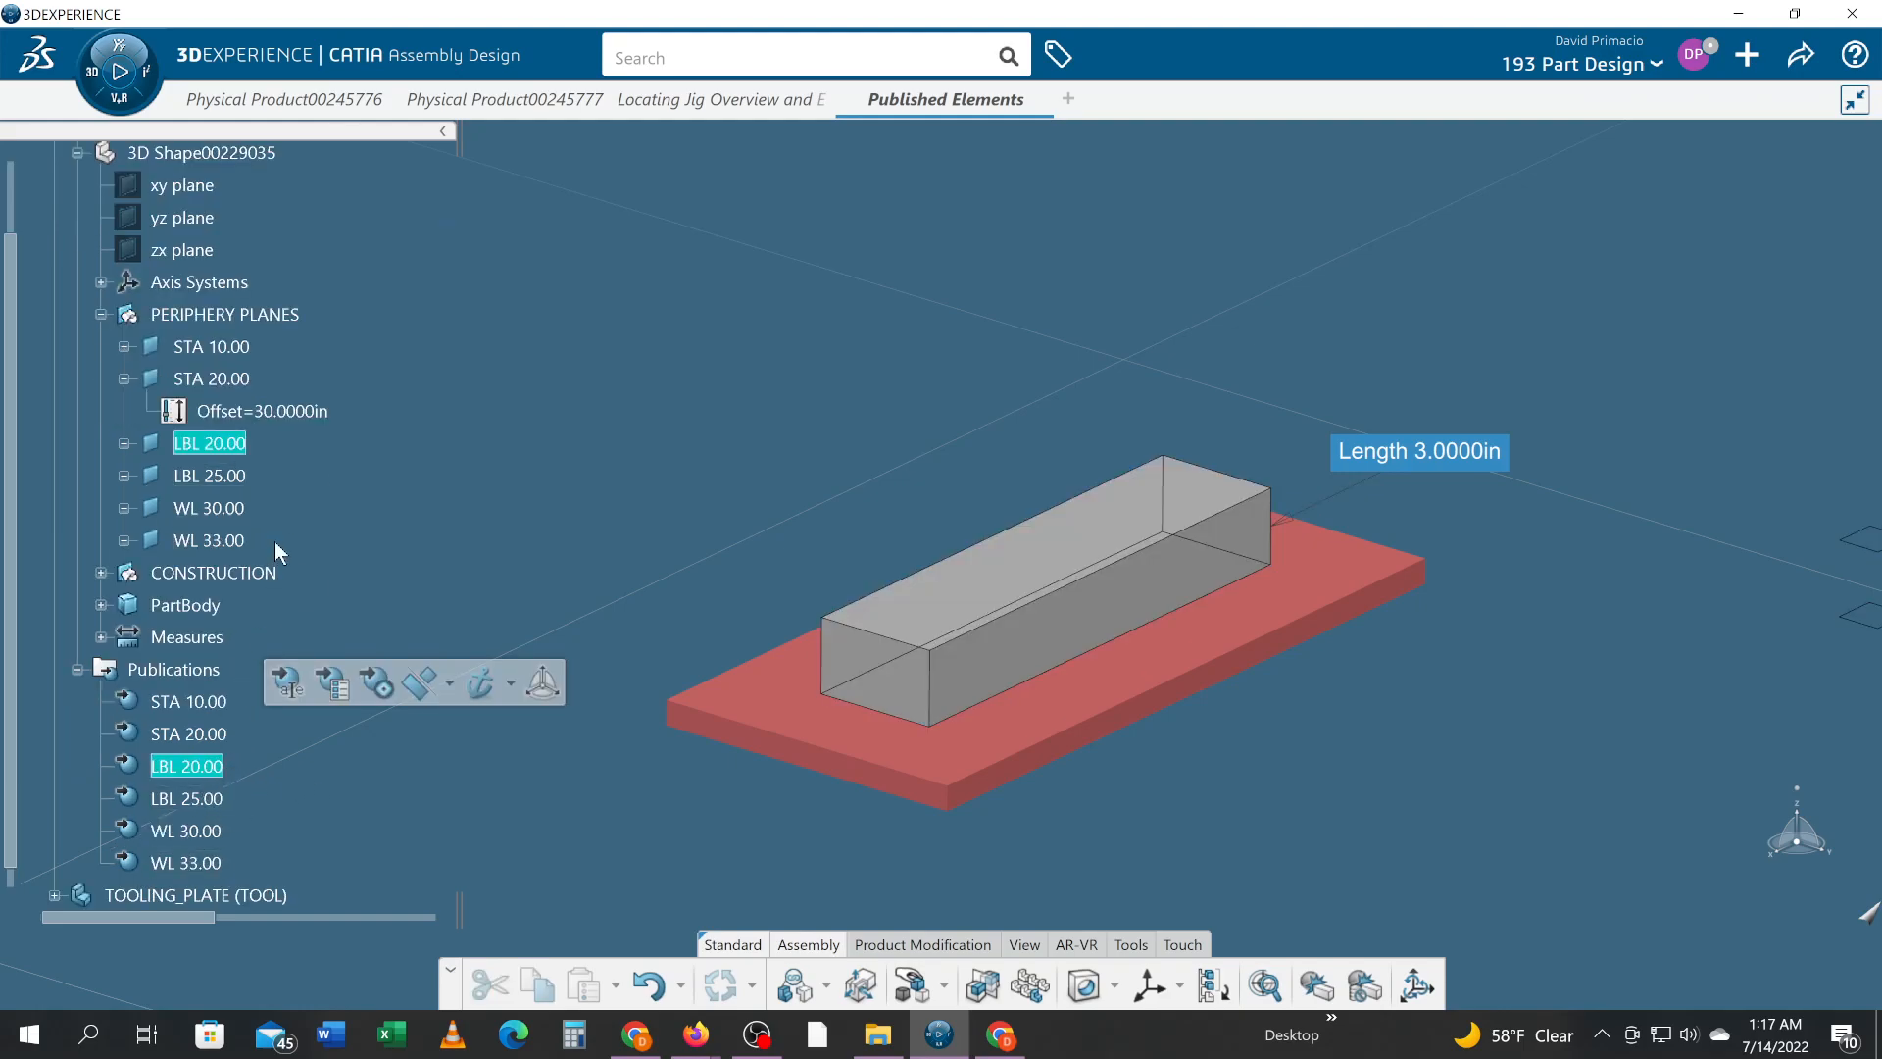
click(222, 381)
right_click(215, 379)
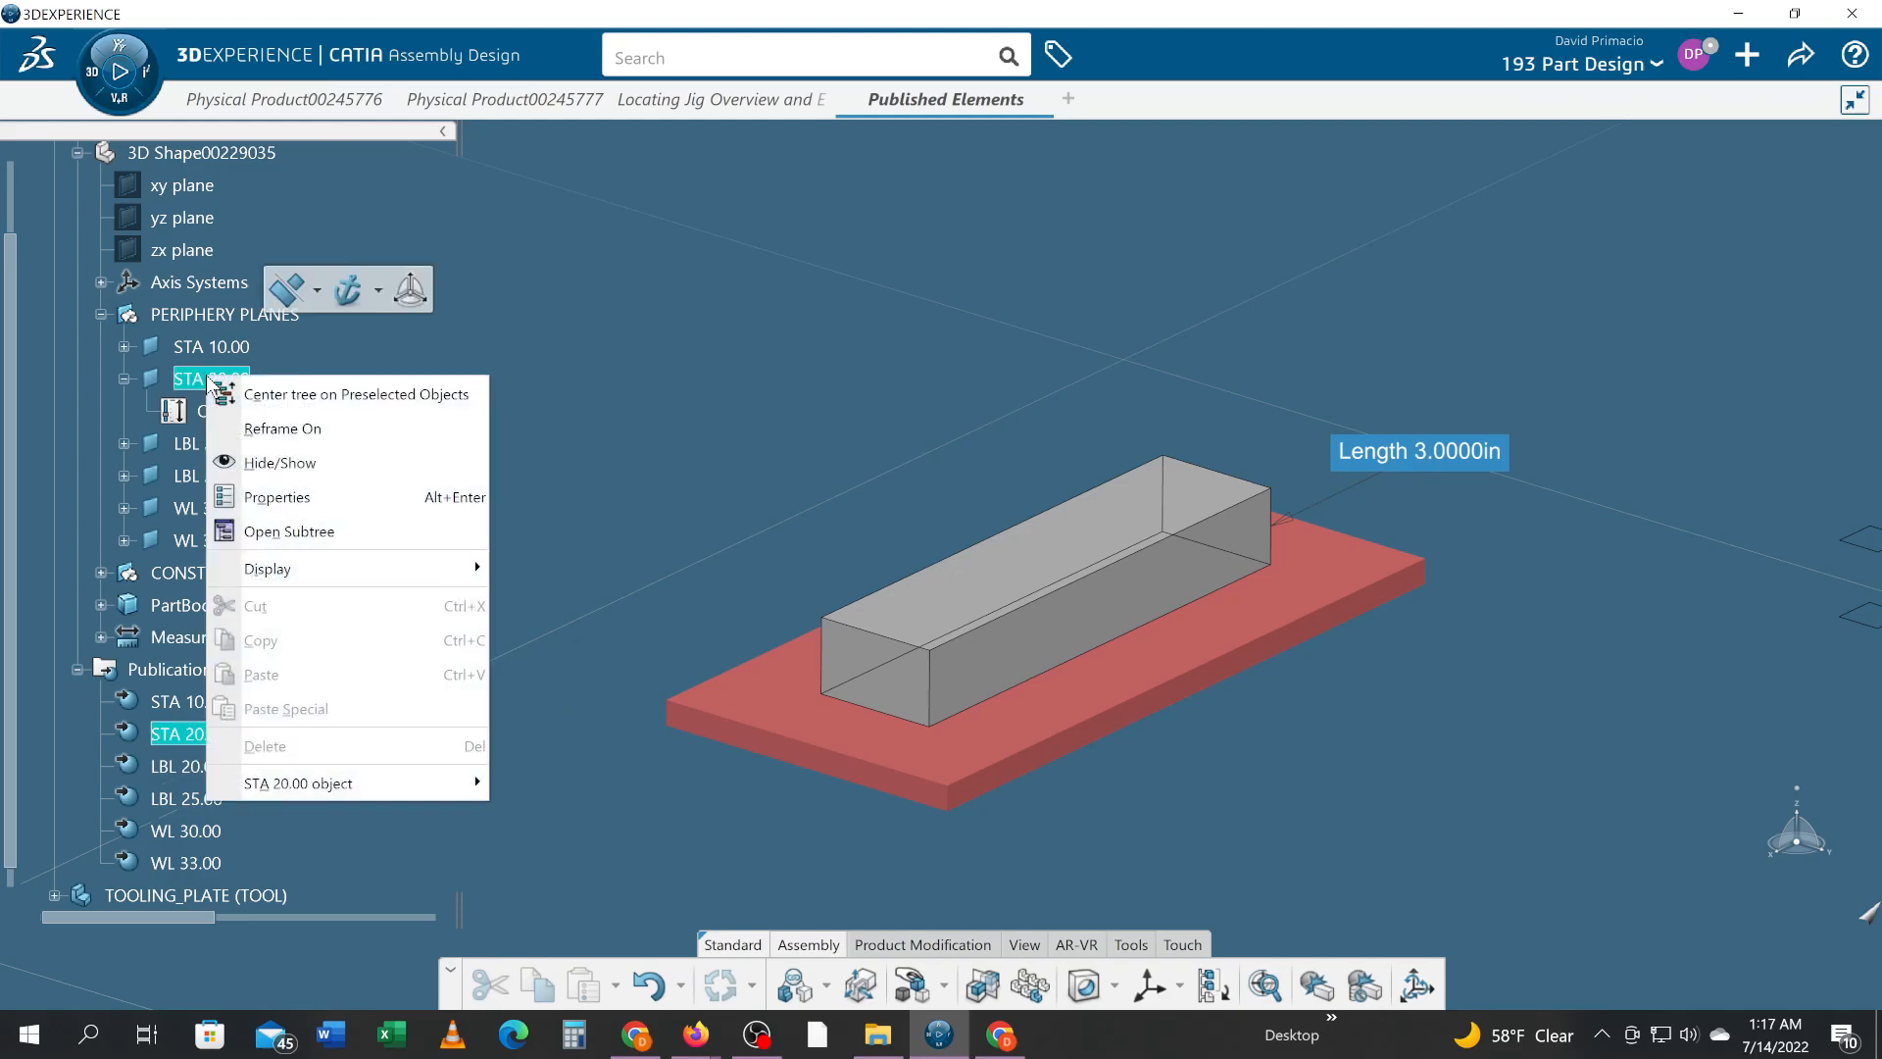
click(258, 499)
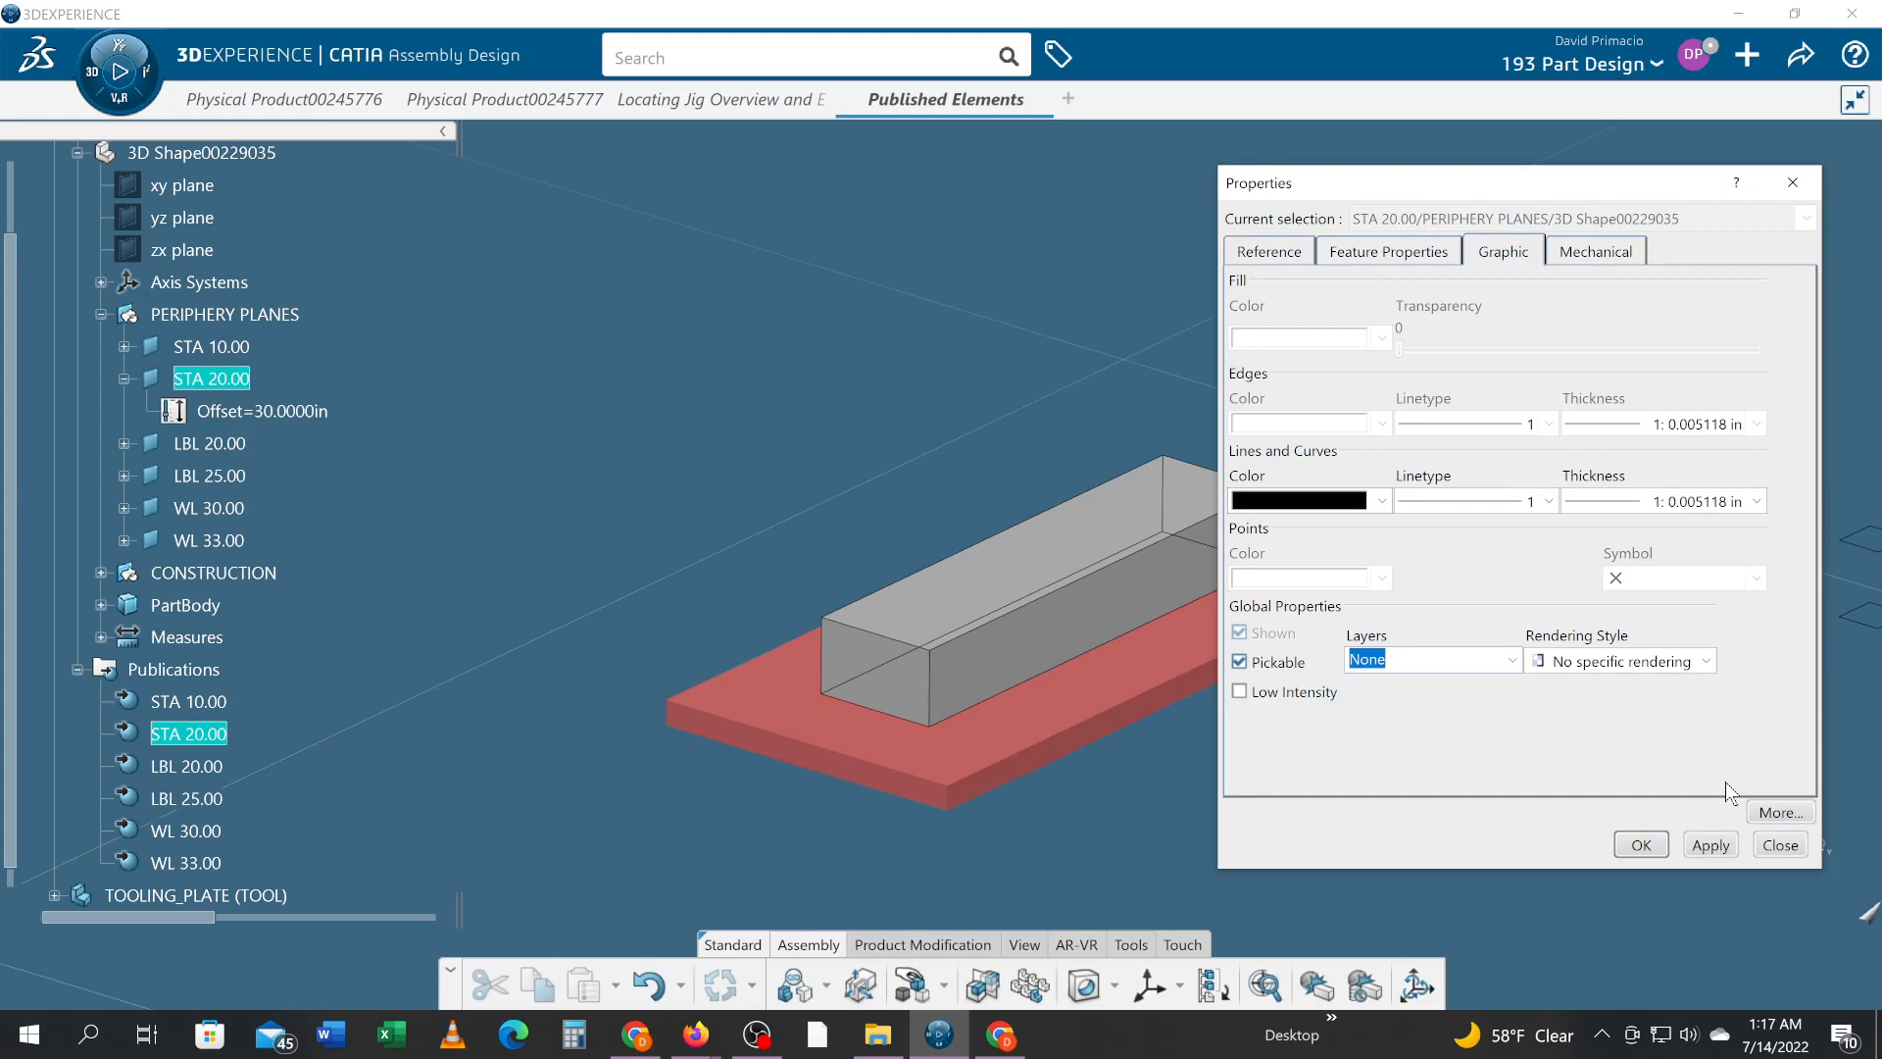
click(1770, 847)
- Rename the STA 20.00 periphery plane's feature to STA 30.00 in its properties
right_click(228, 376)
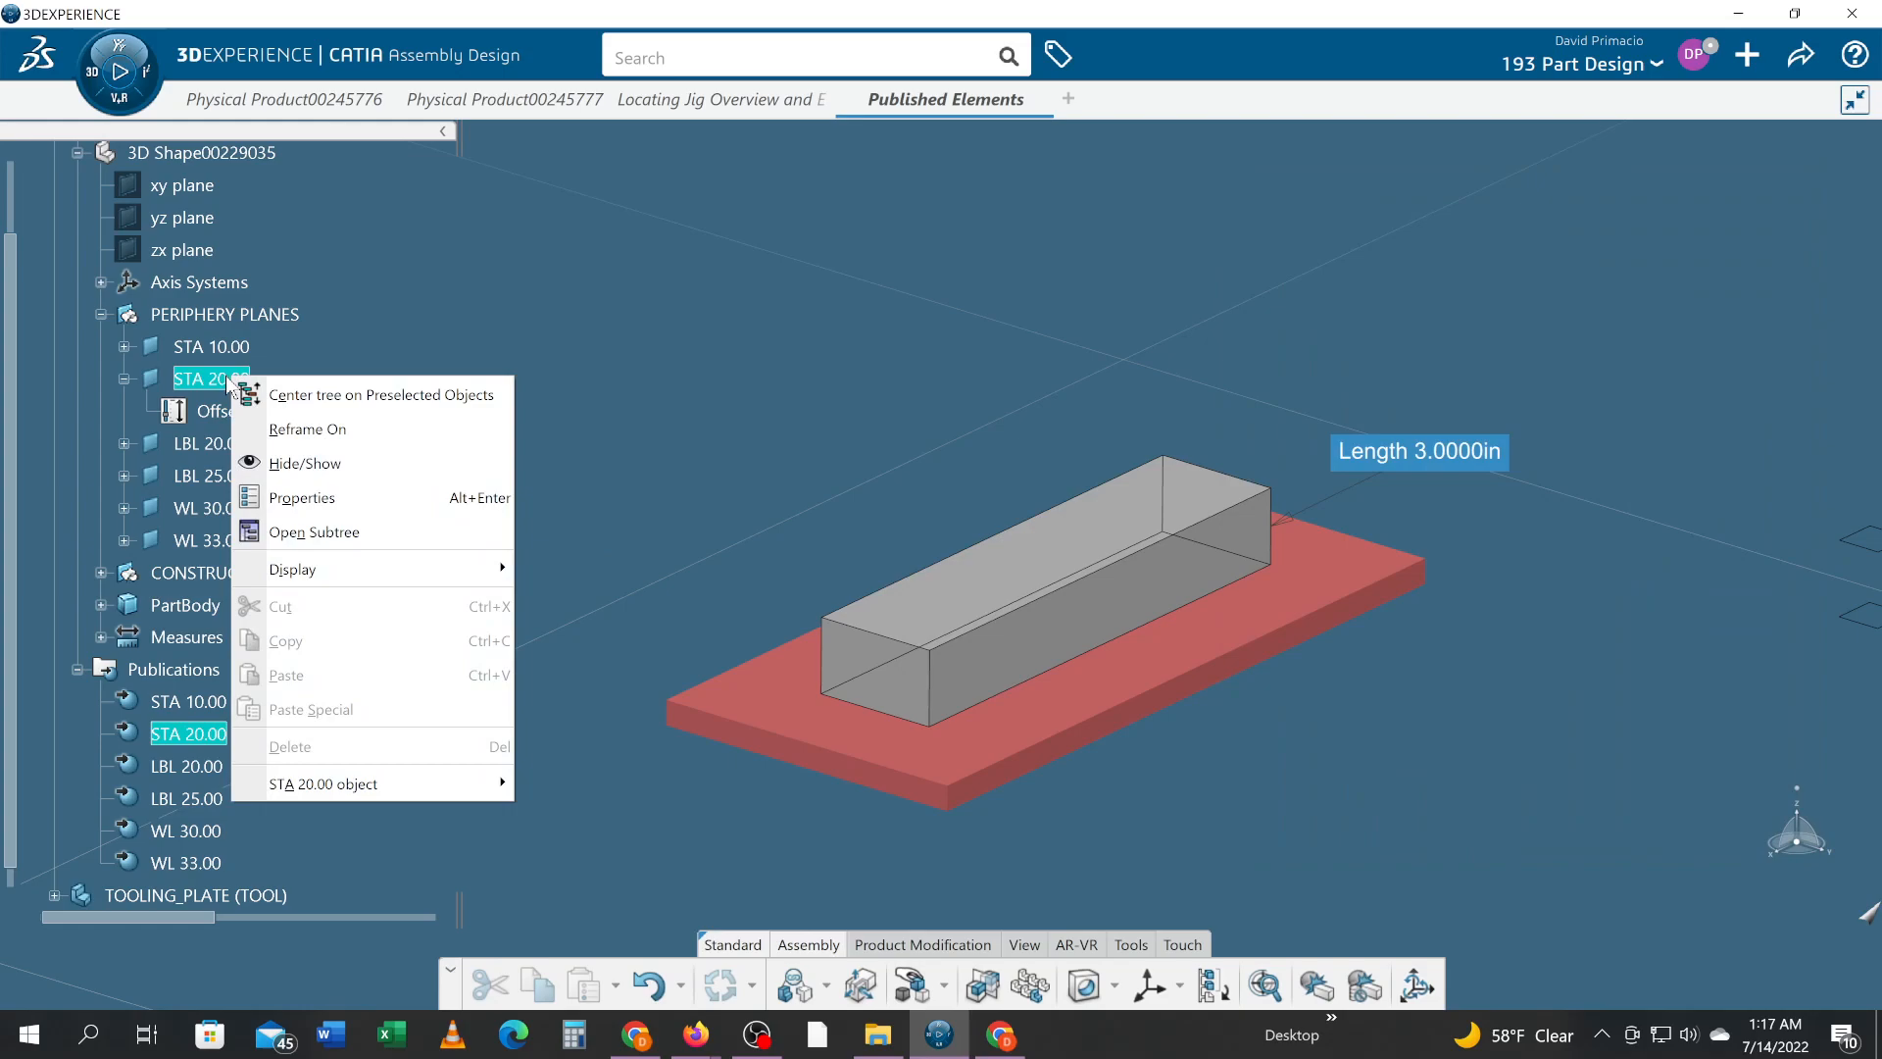
click(259, 498)
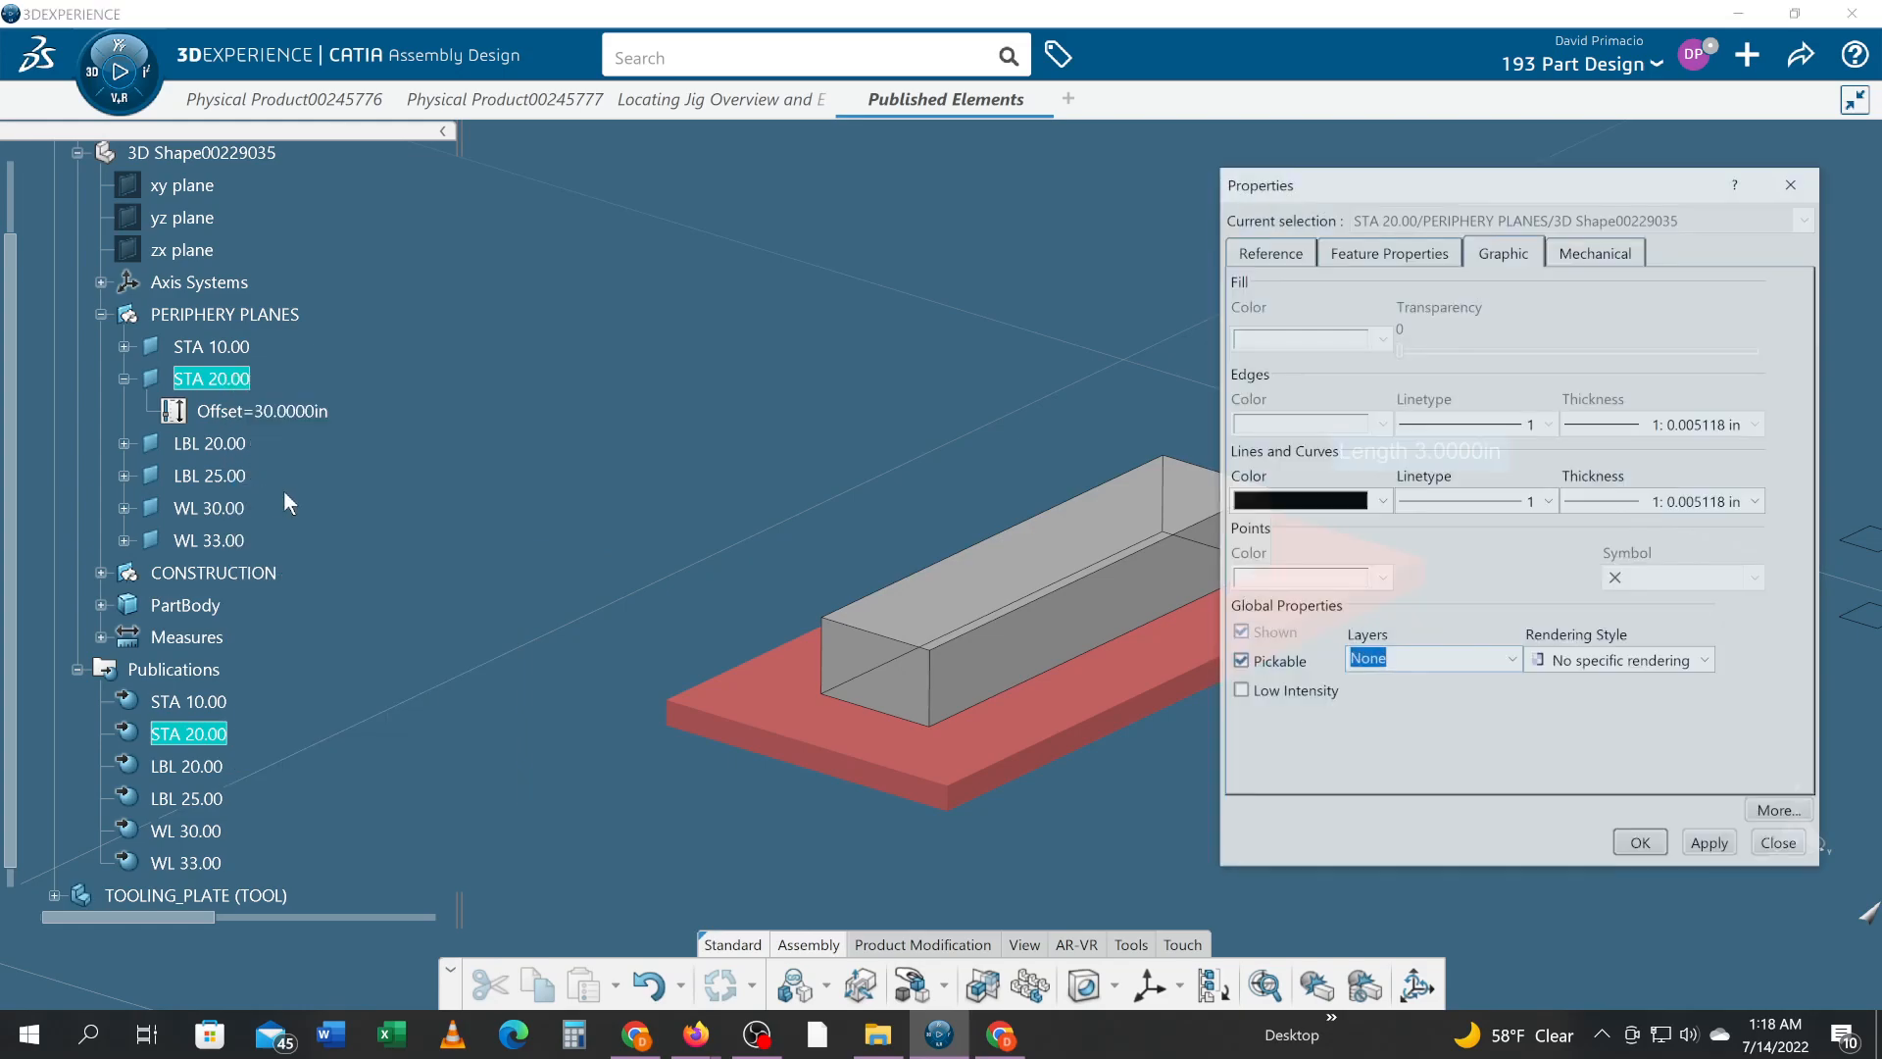
click(1360, 257)
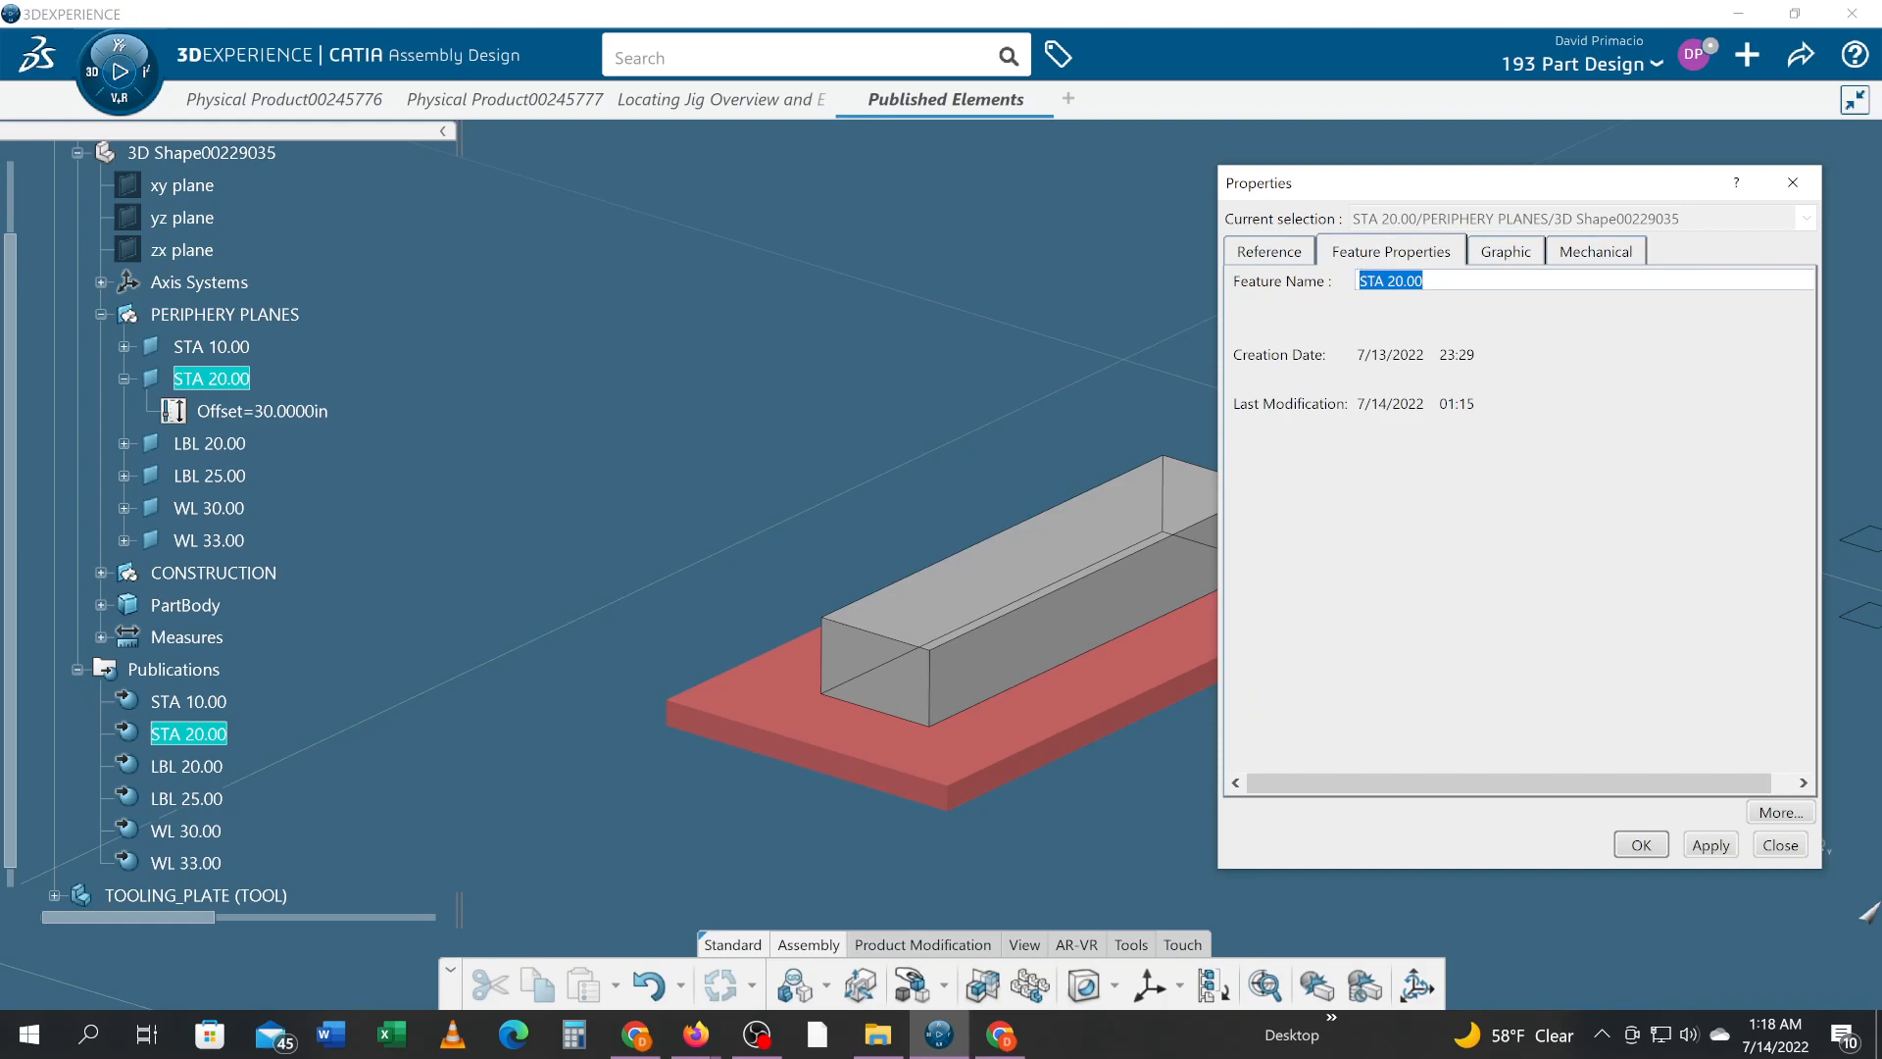
click(1392, 282)
double_click(1394, 282)
text(30.00)
key(Return)
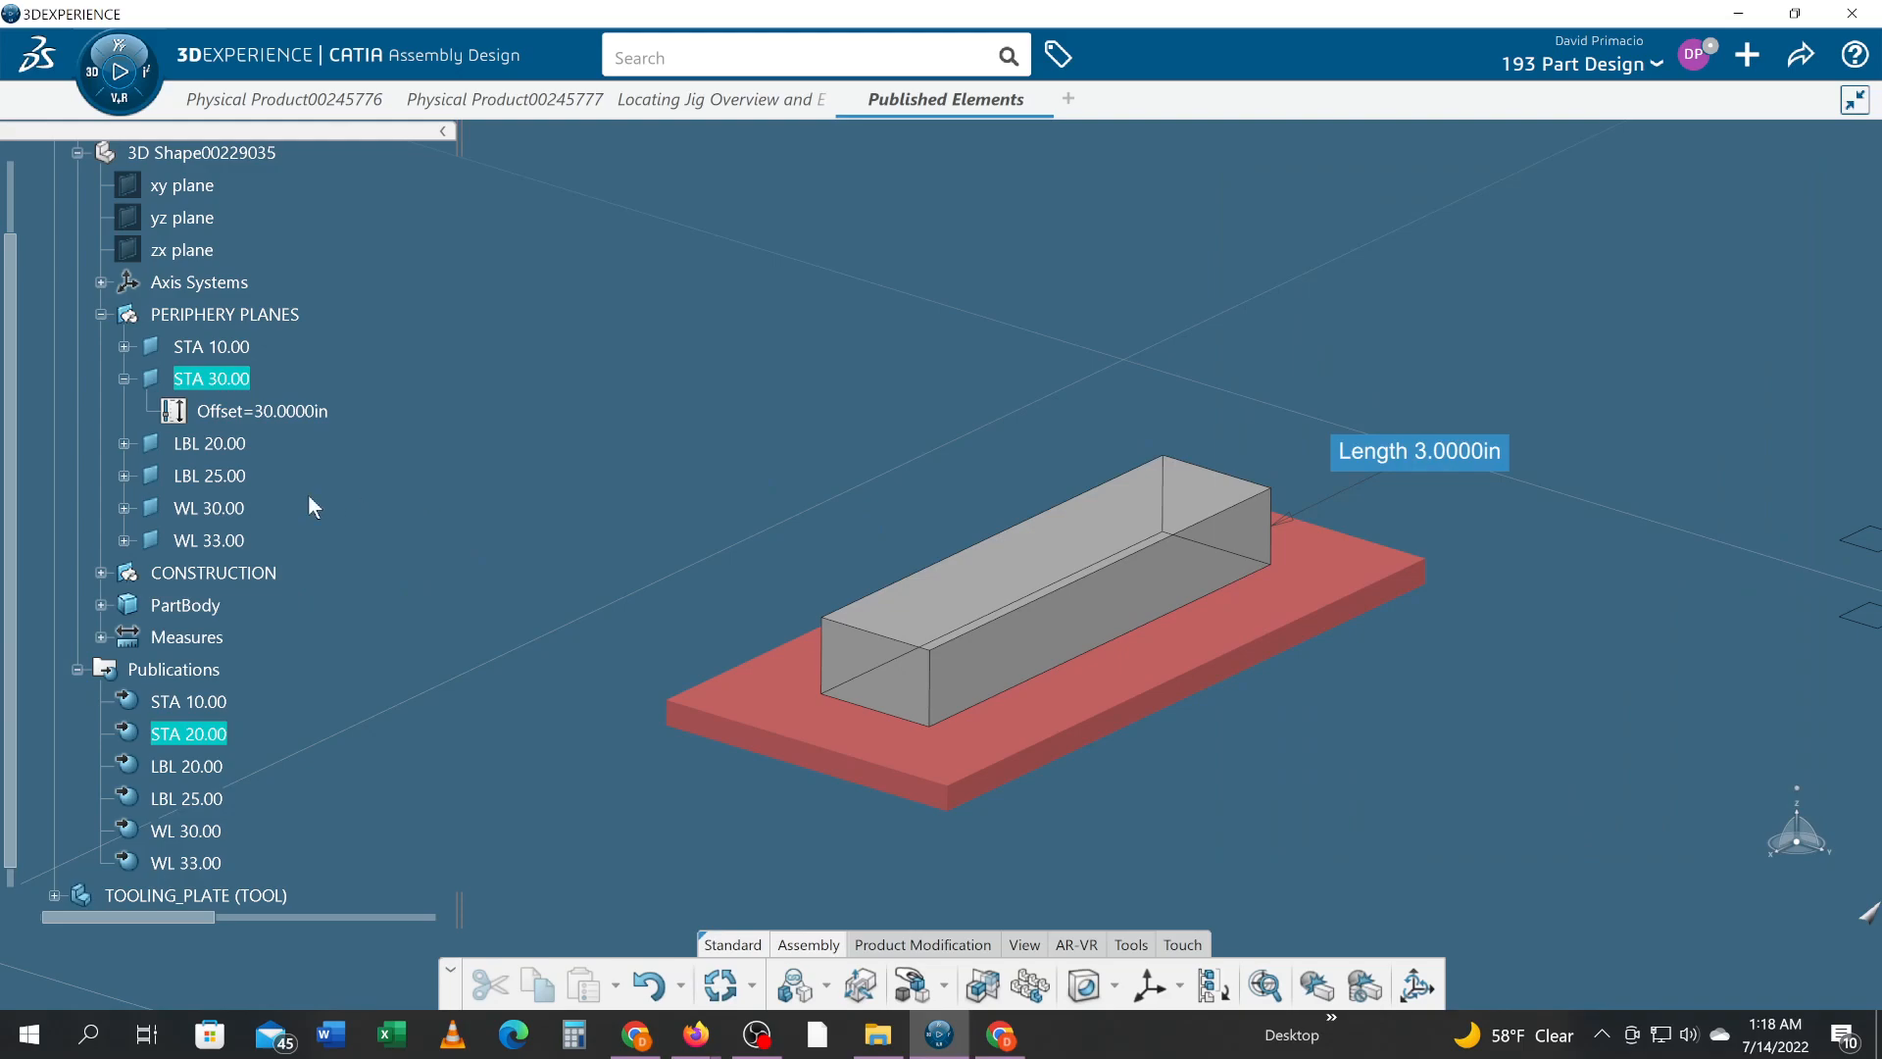
- Examine the STA 20.00 publication, the tooling plate's matching external reference, and the offset of its STA 24.00 plane
click(133, 730)
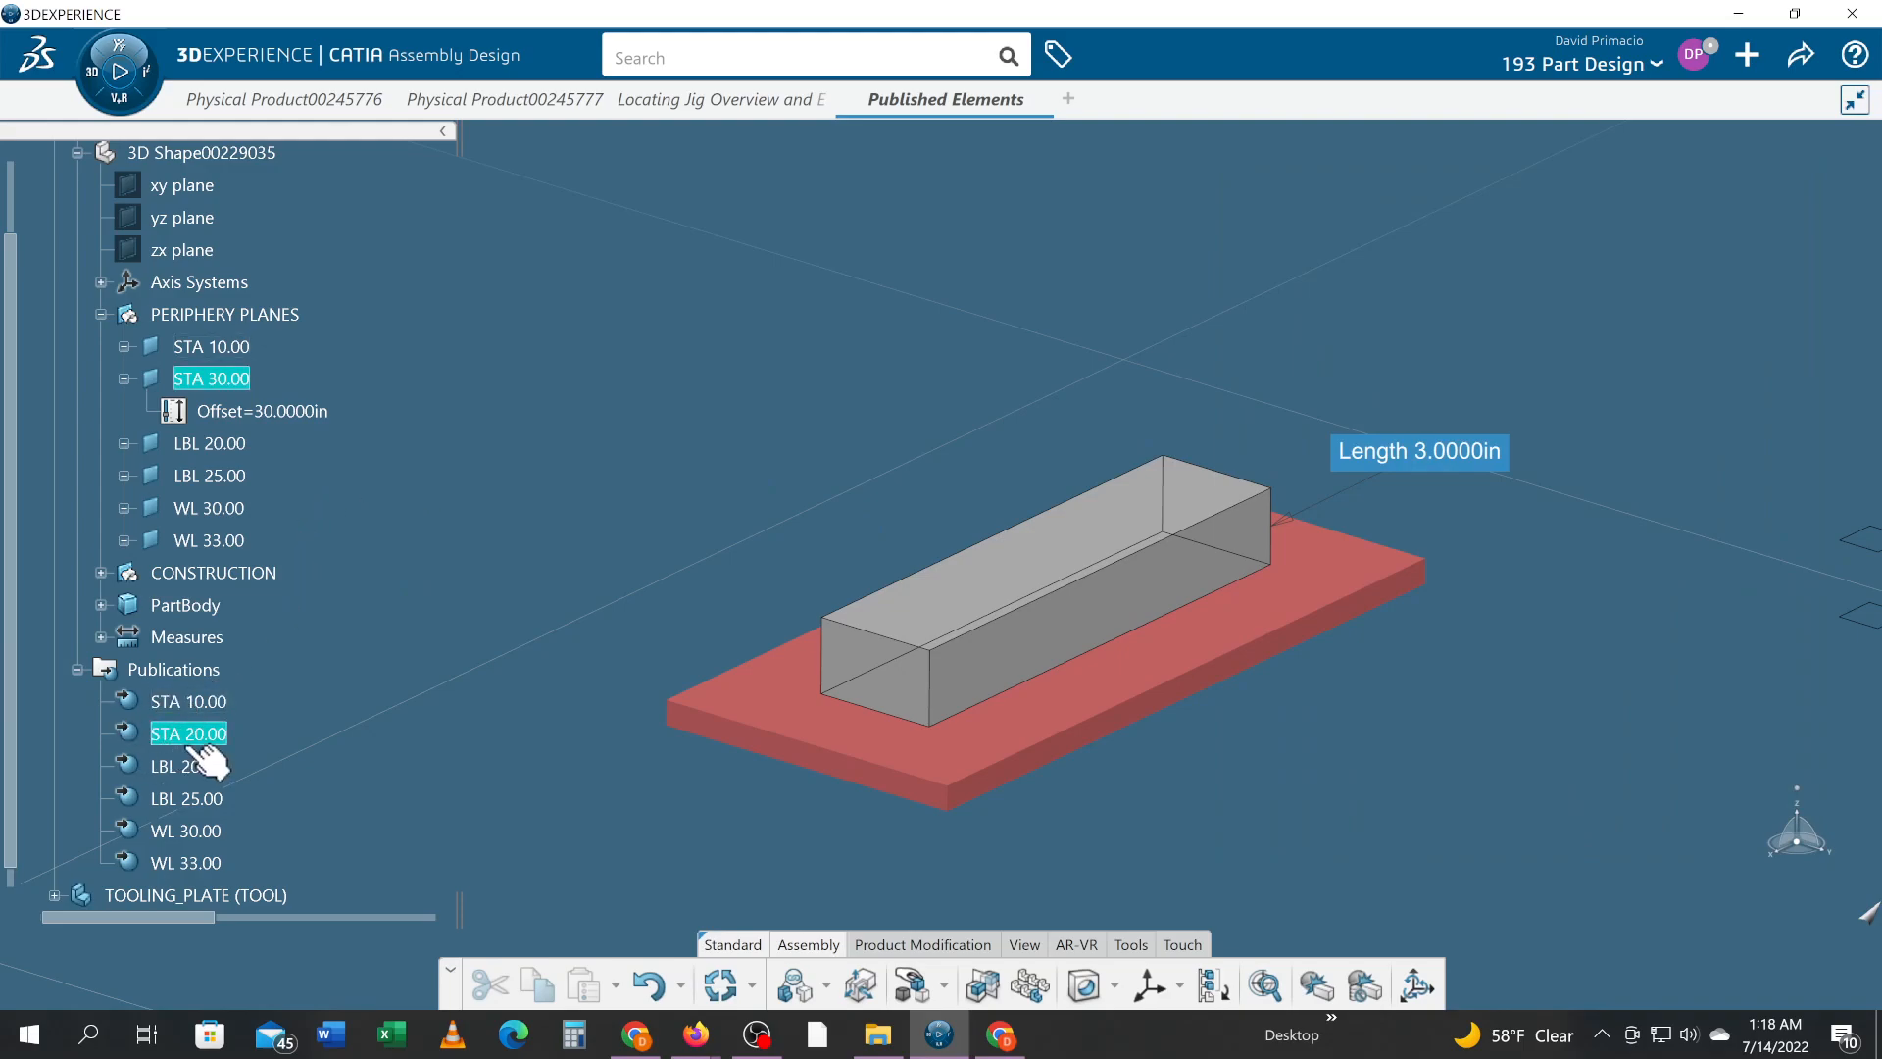
scroll(244, 737, down, 3)
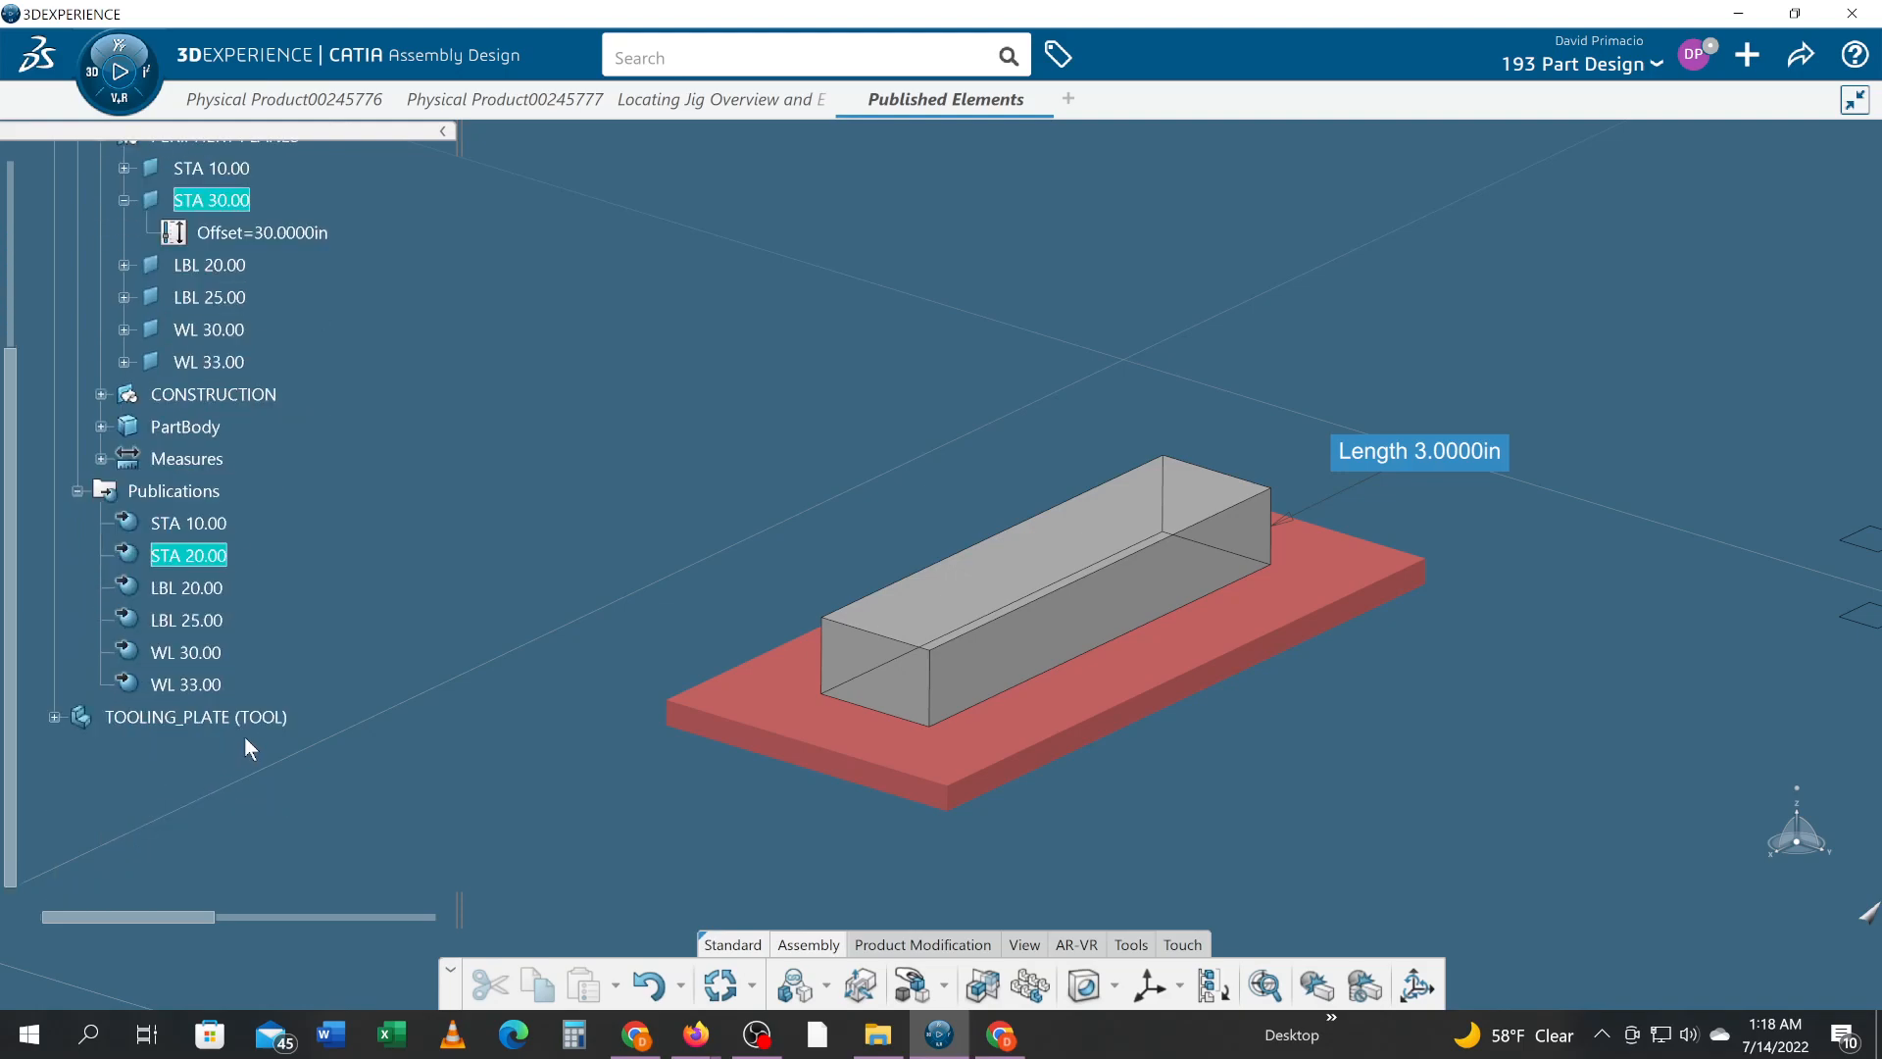
click(53, 627)
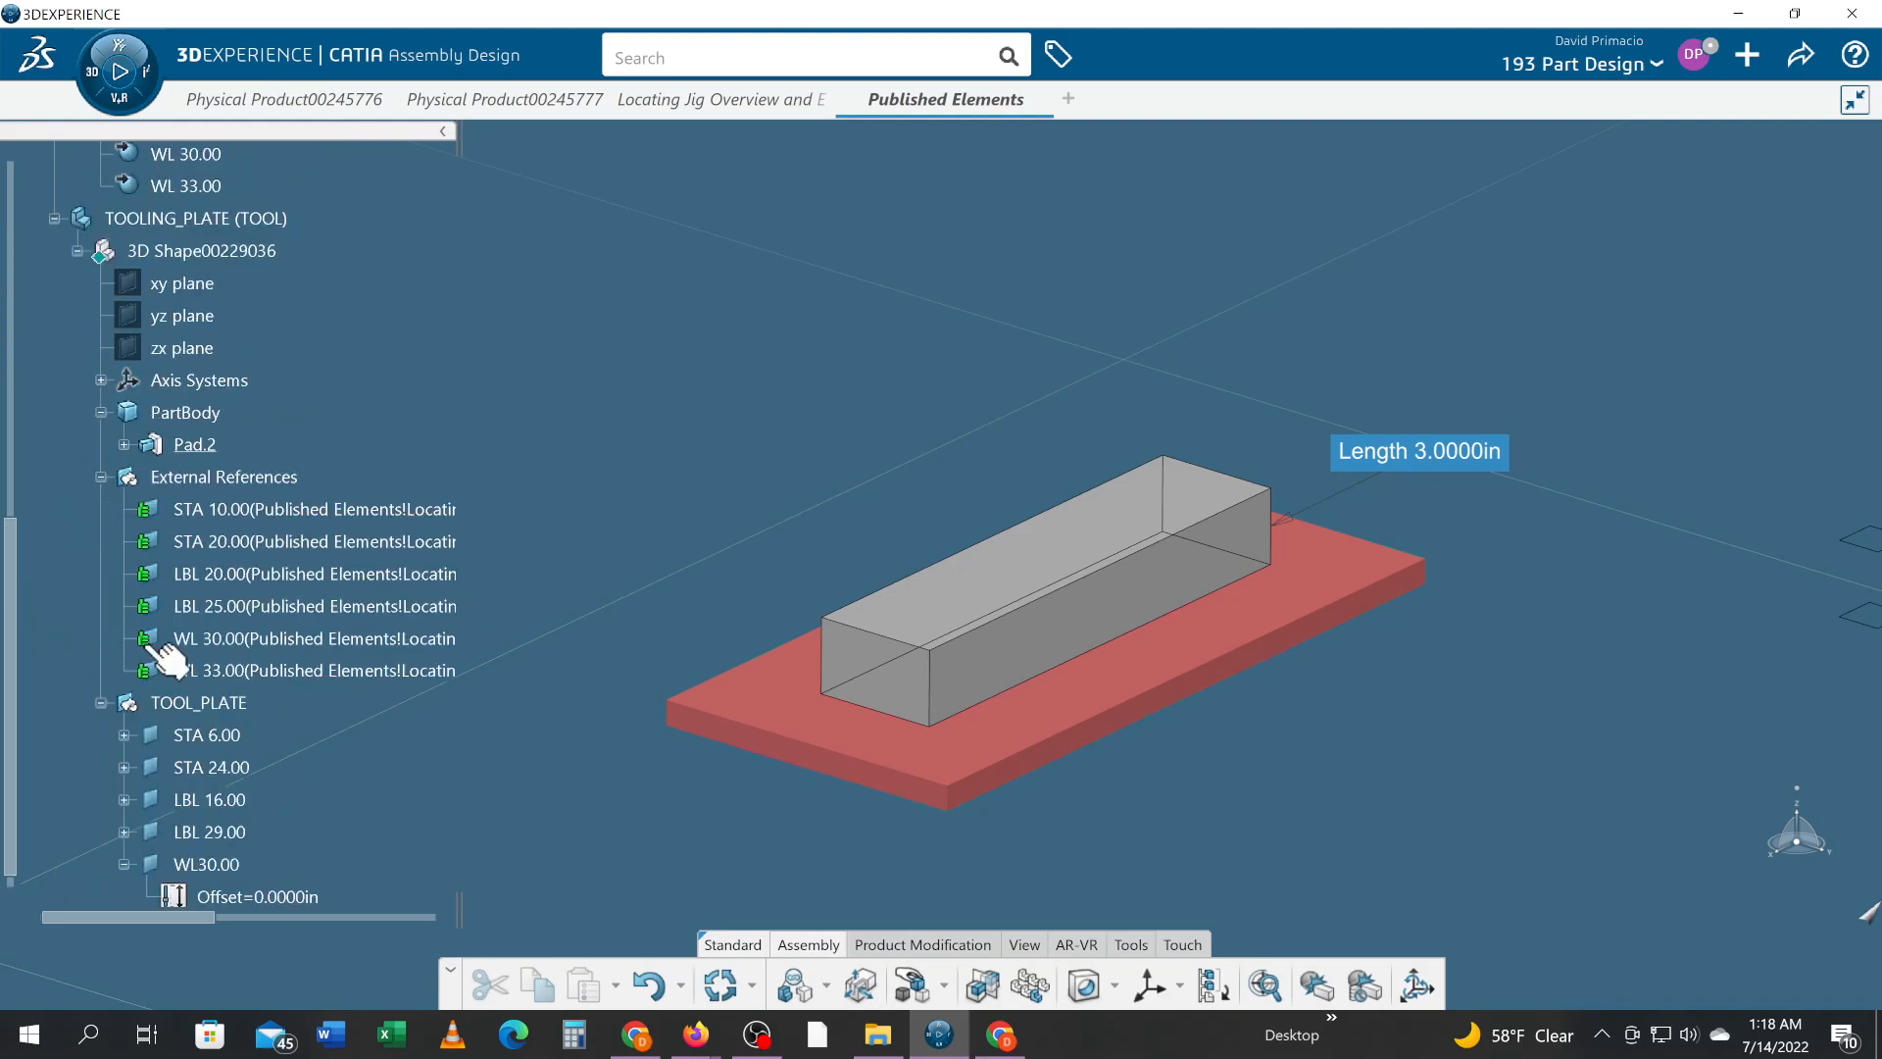
click(294, 542)
scroll(436, 666, down, 1)
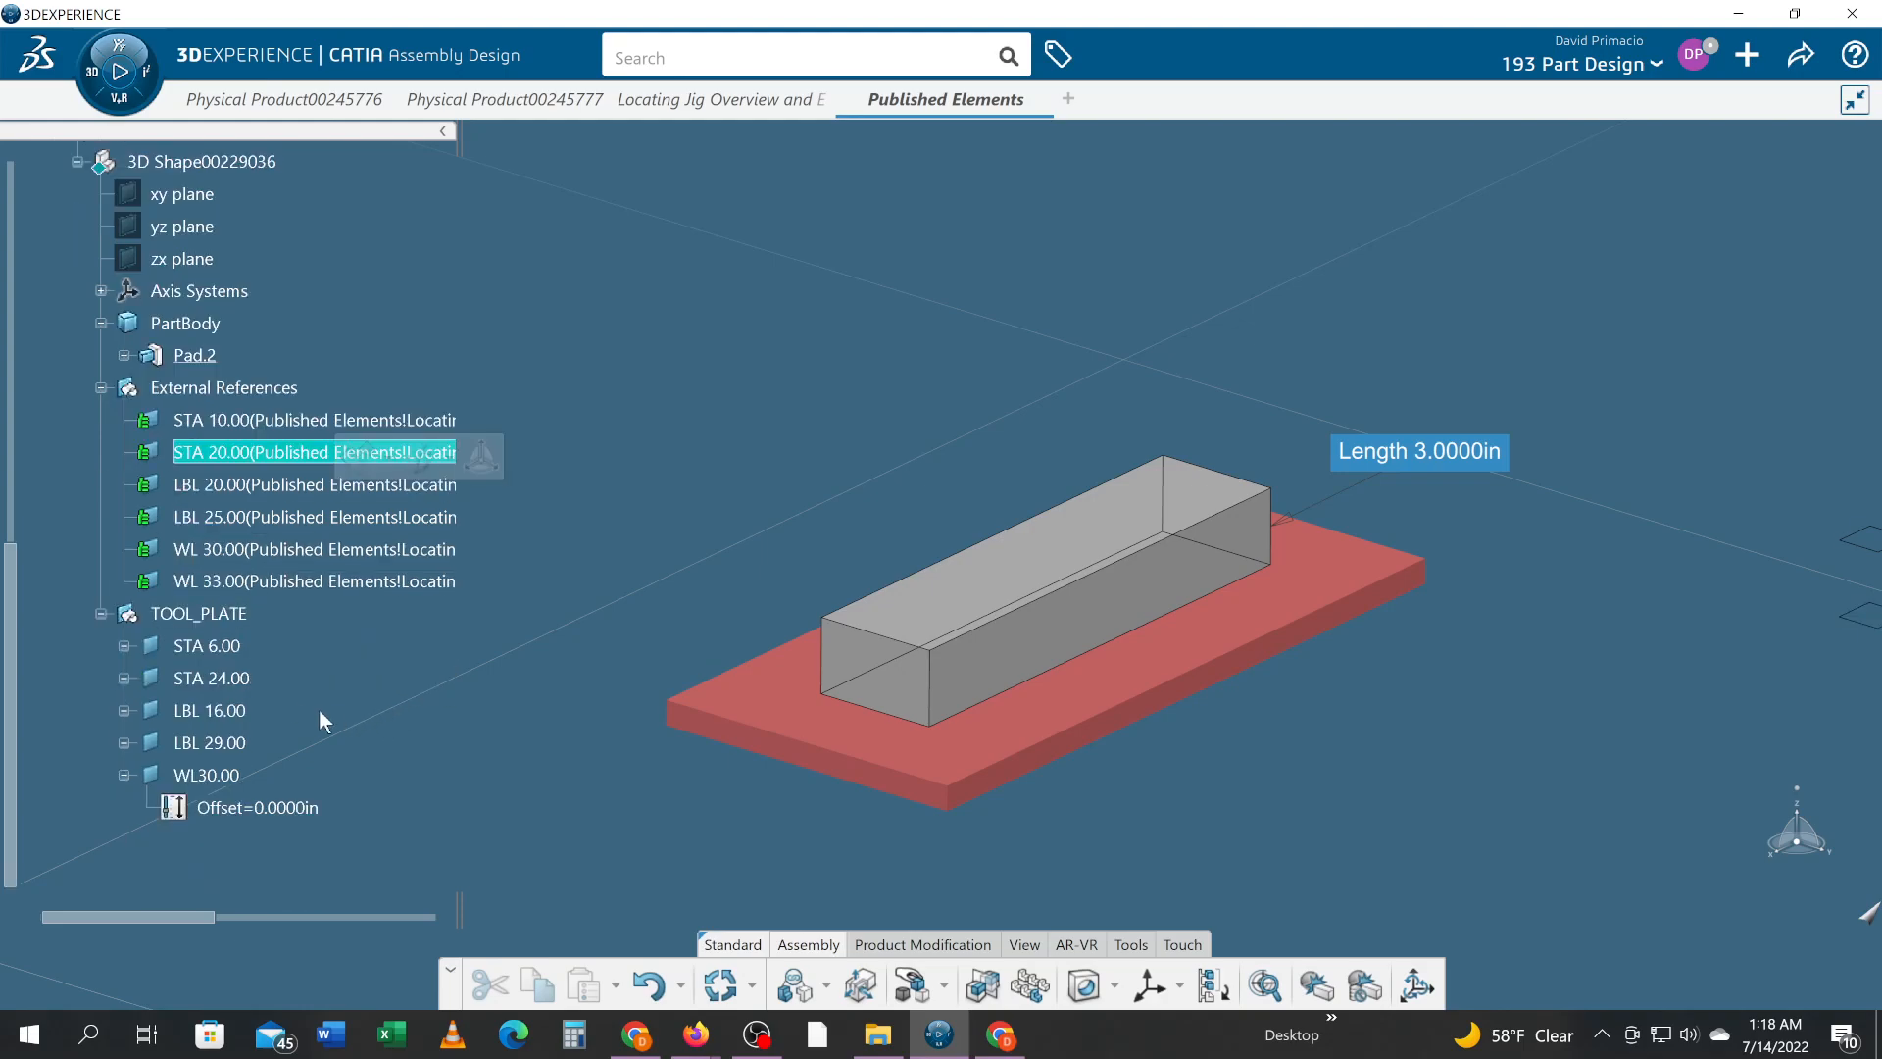
click(124, 679)
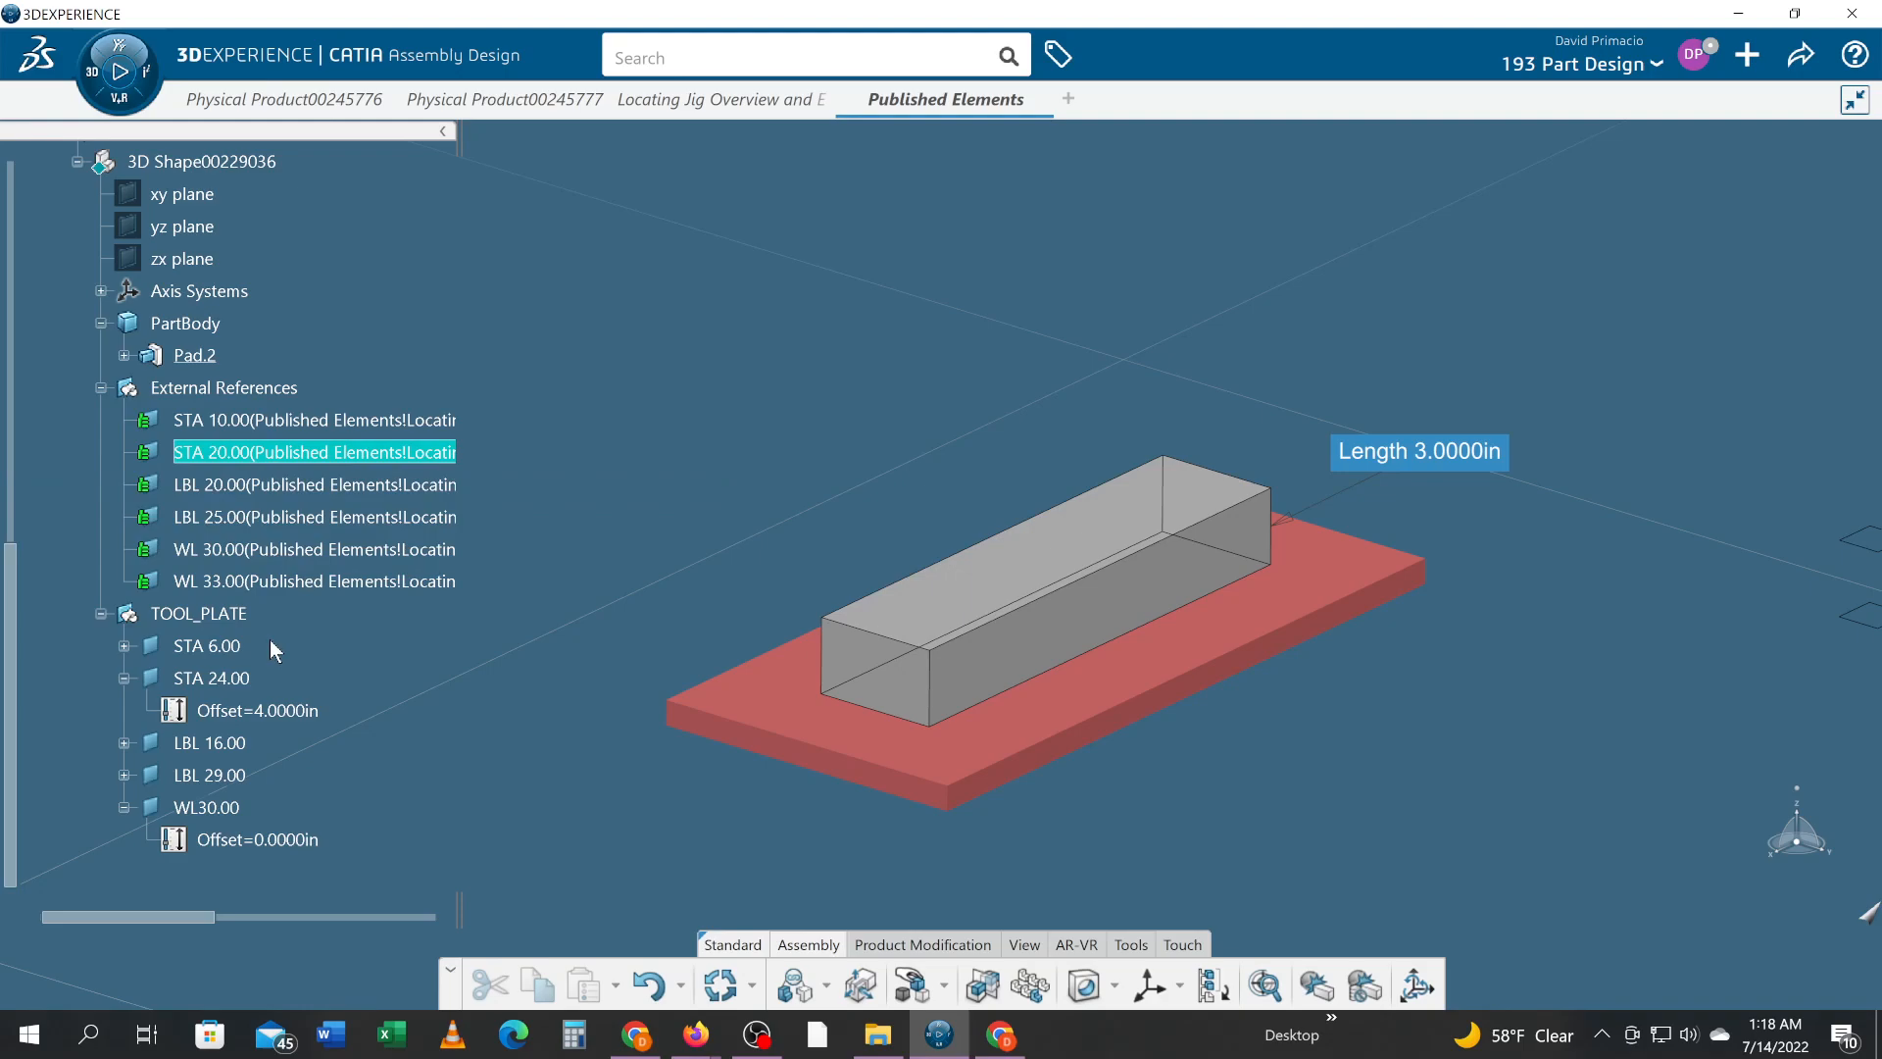
scroll(361, 646, up, 2)
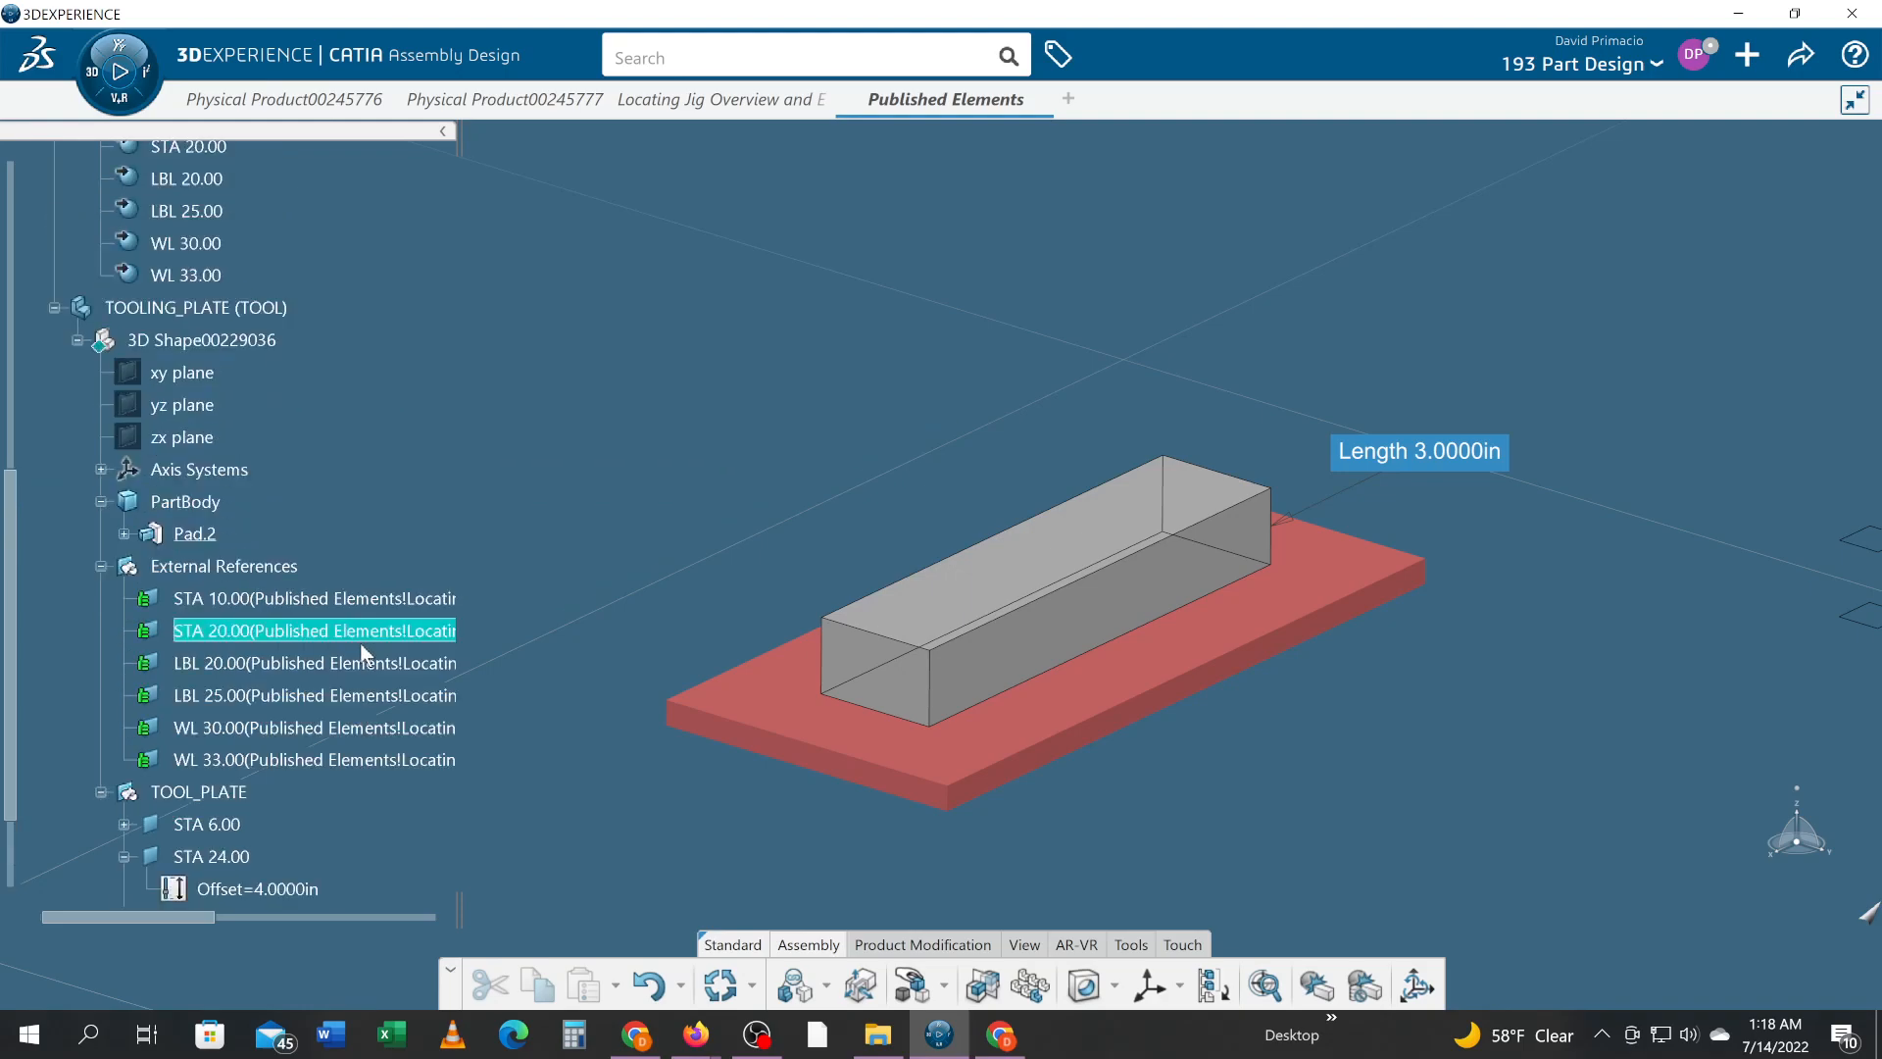
scroll(360, 647, up, 5)
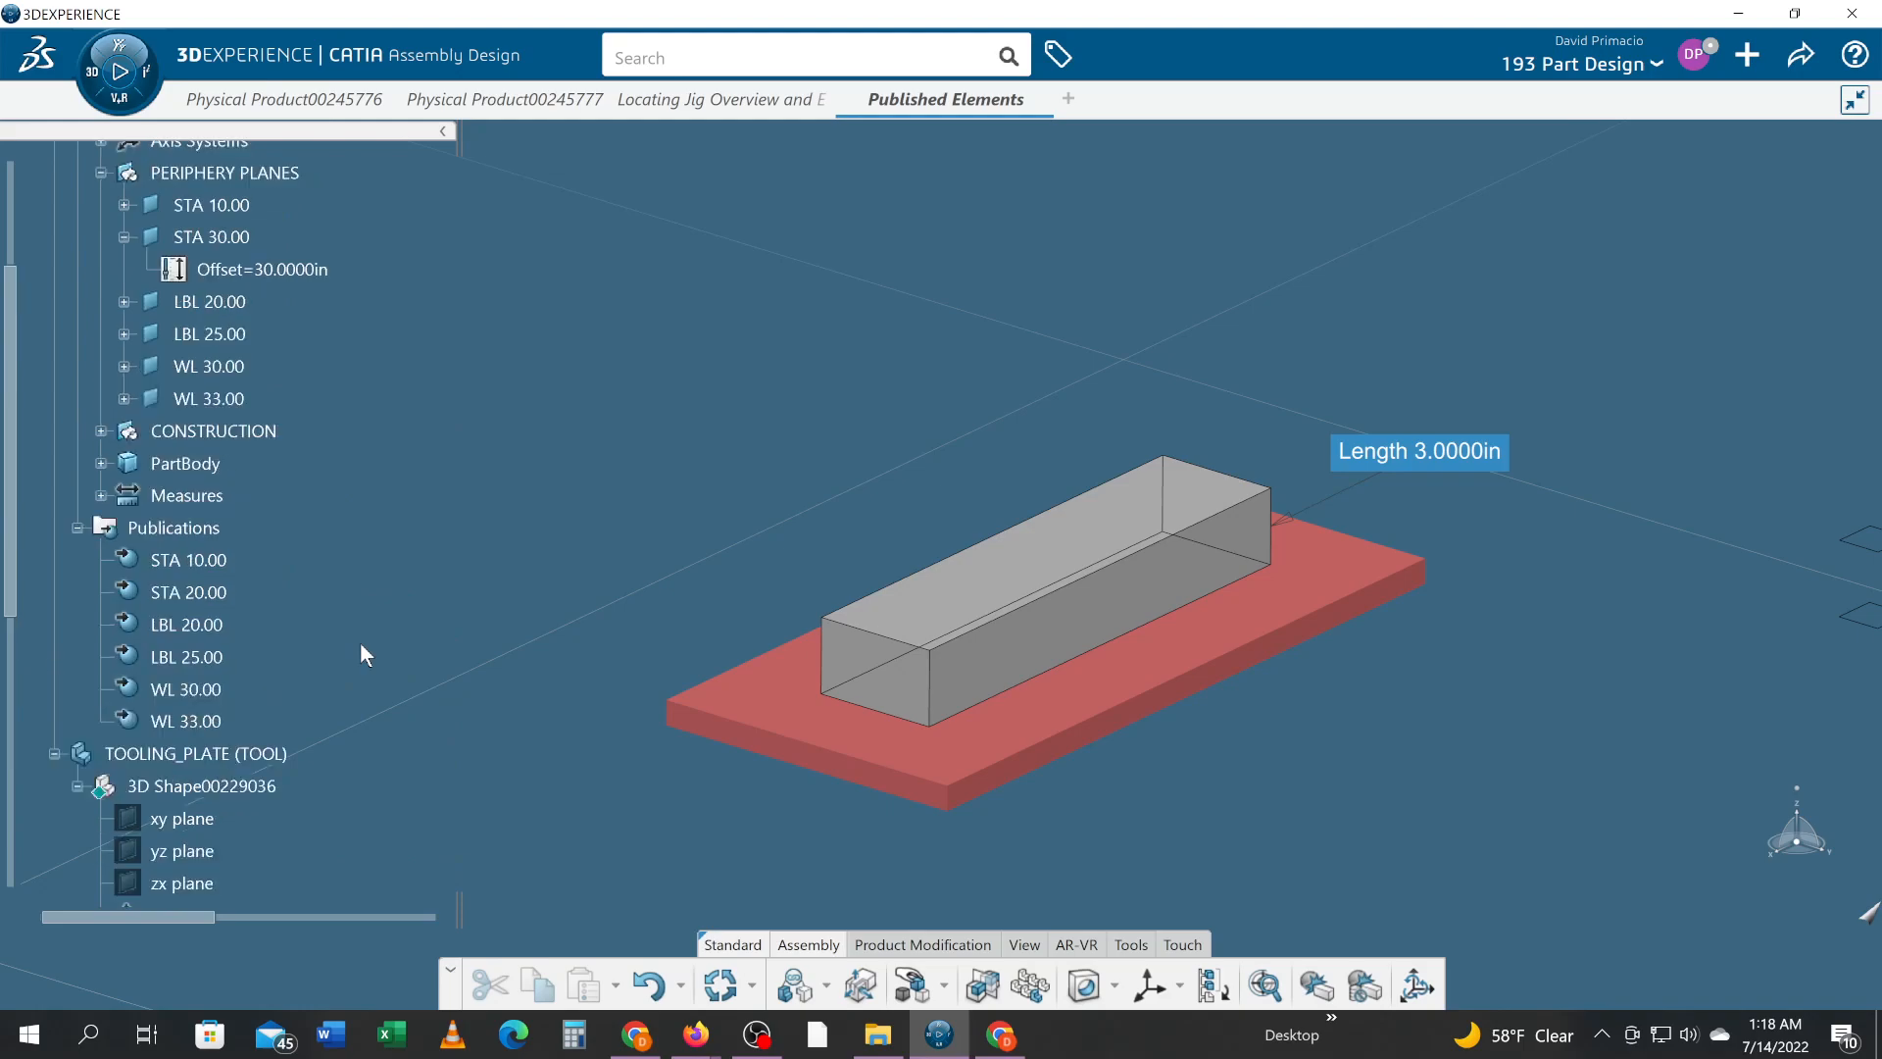
scroll(361, 646, up, 1)
scroll(361, 646, down, 1)
scroll(235, 591, up, 1)
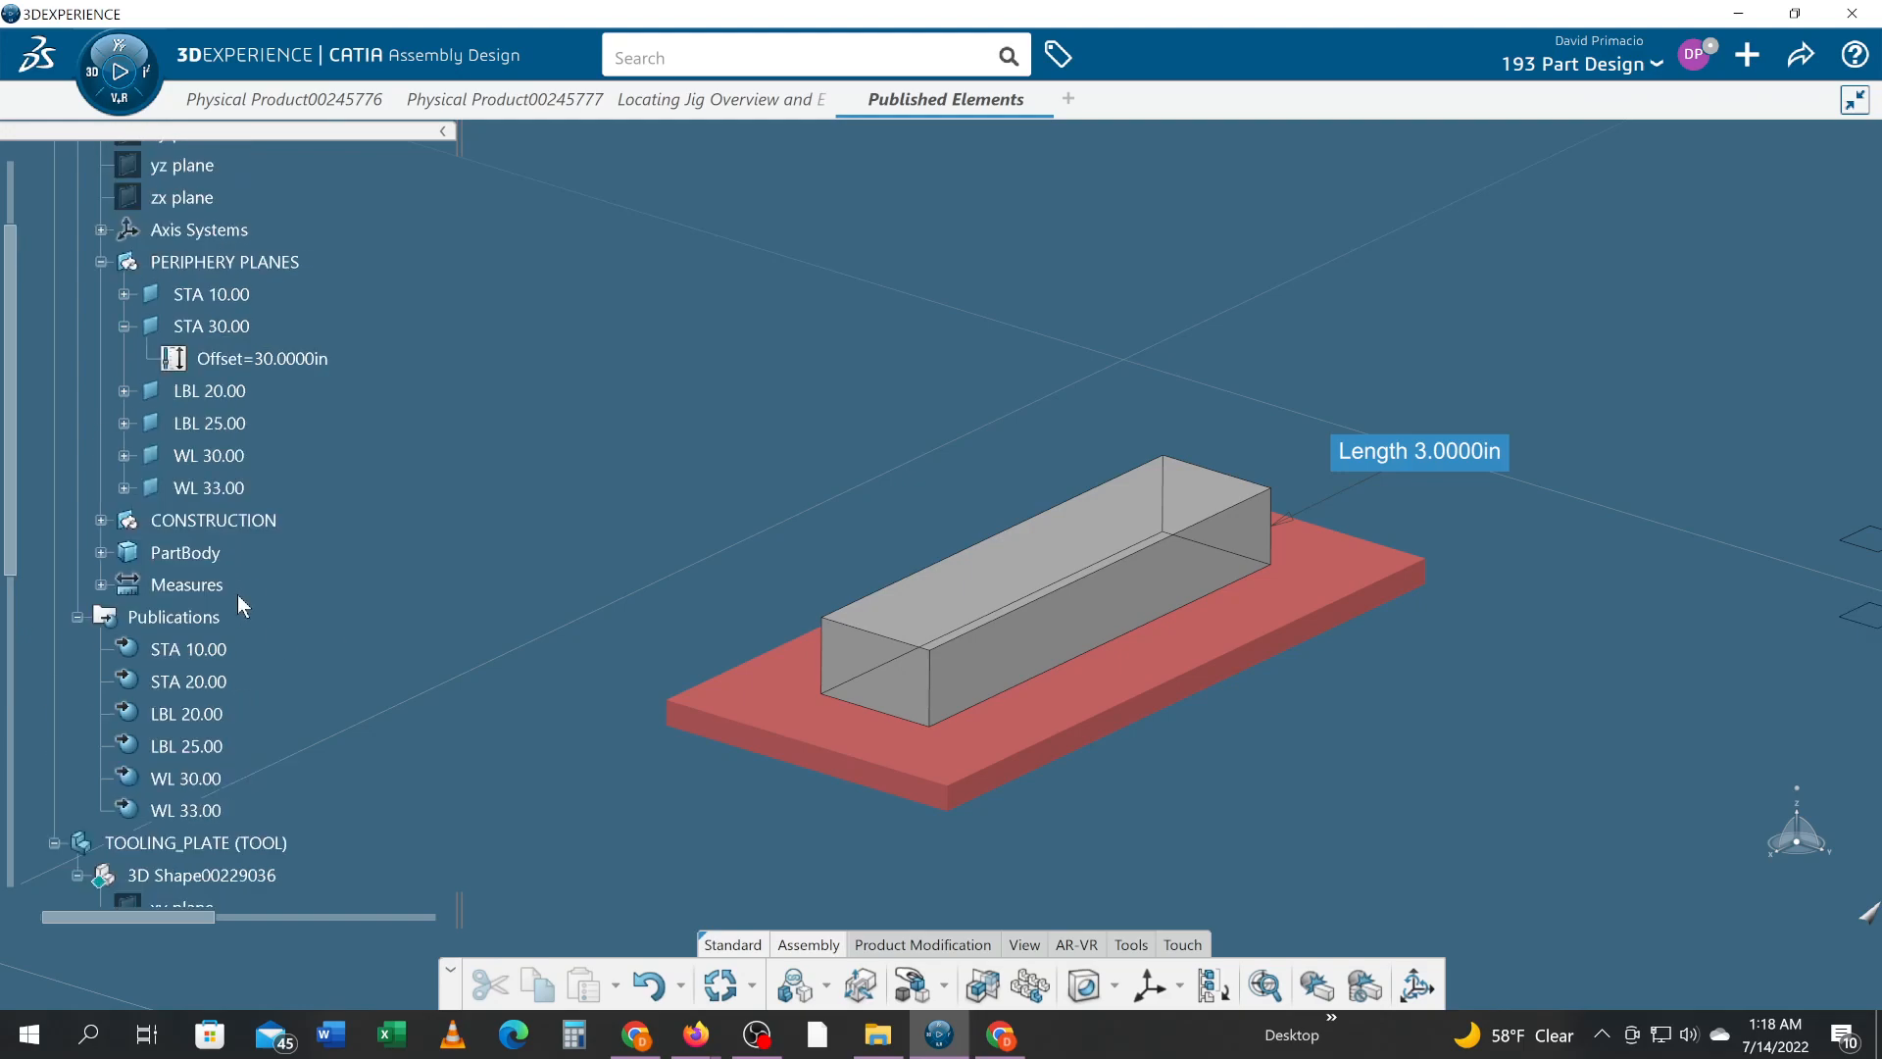
- Activate the Locating Jig part's shape and set the STA 30.00 periphery plane's offset to 20 in
click(299, 365)
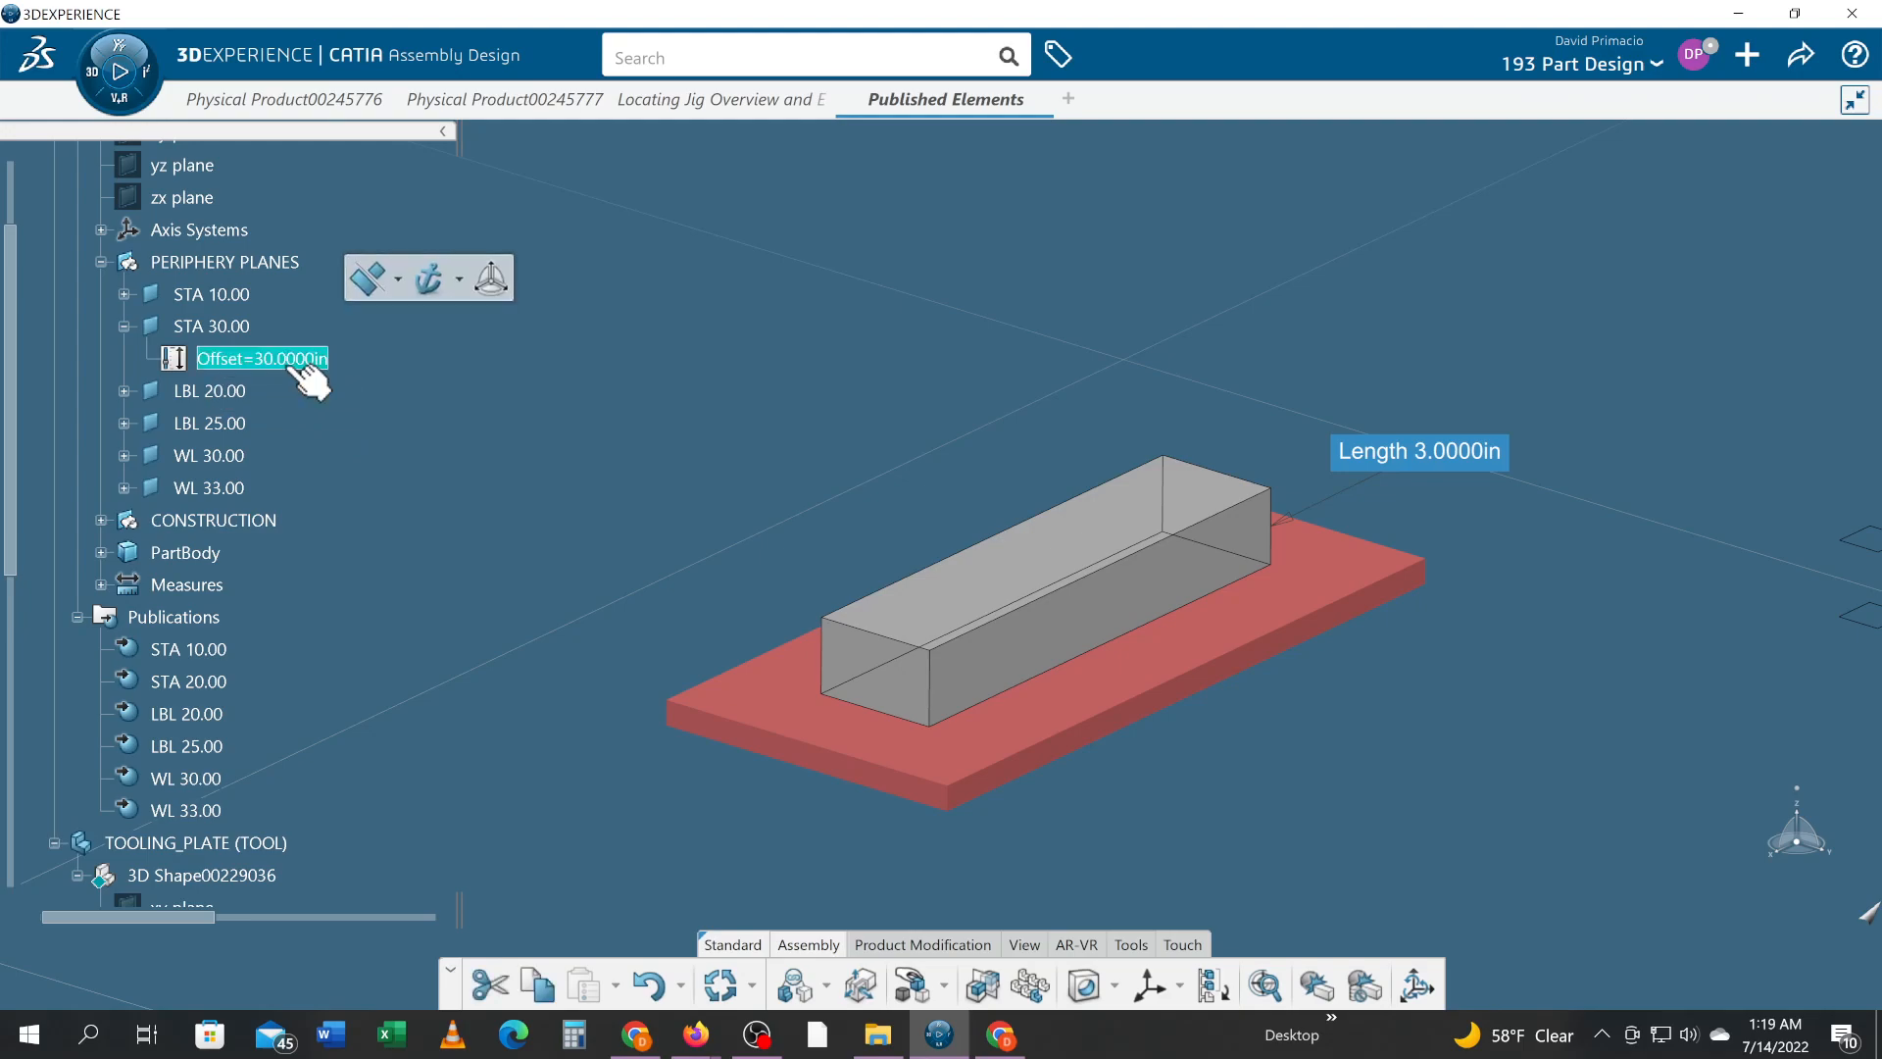
double_click(286, 361)
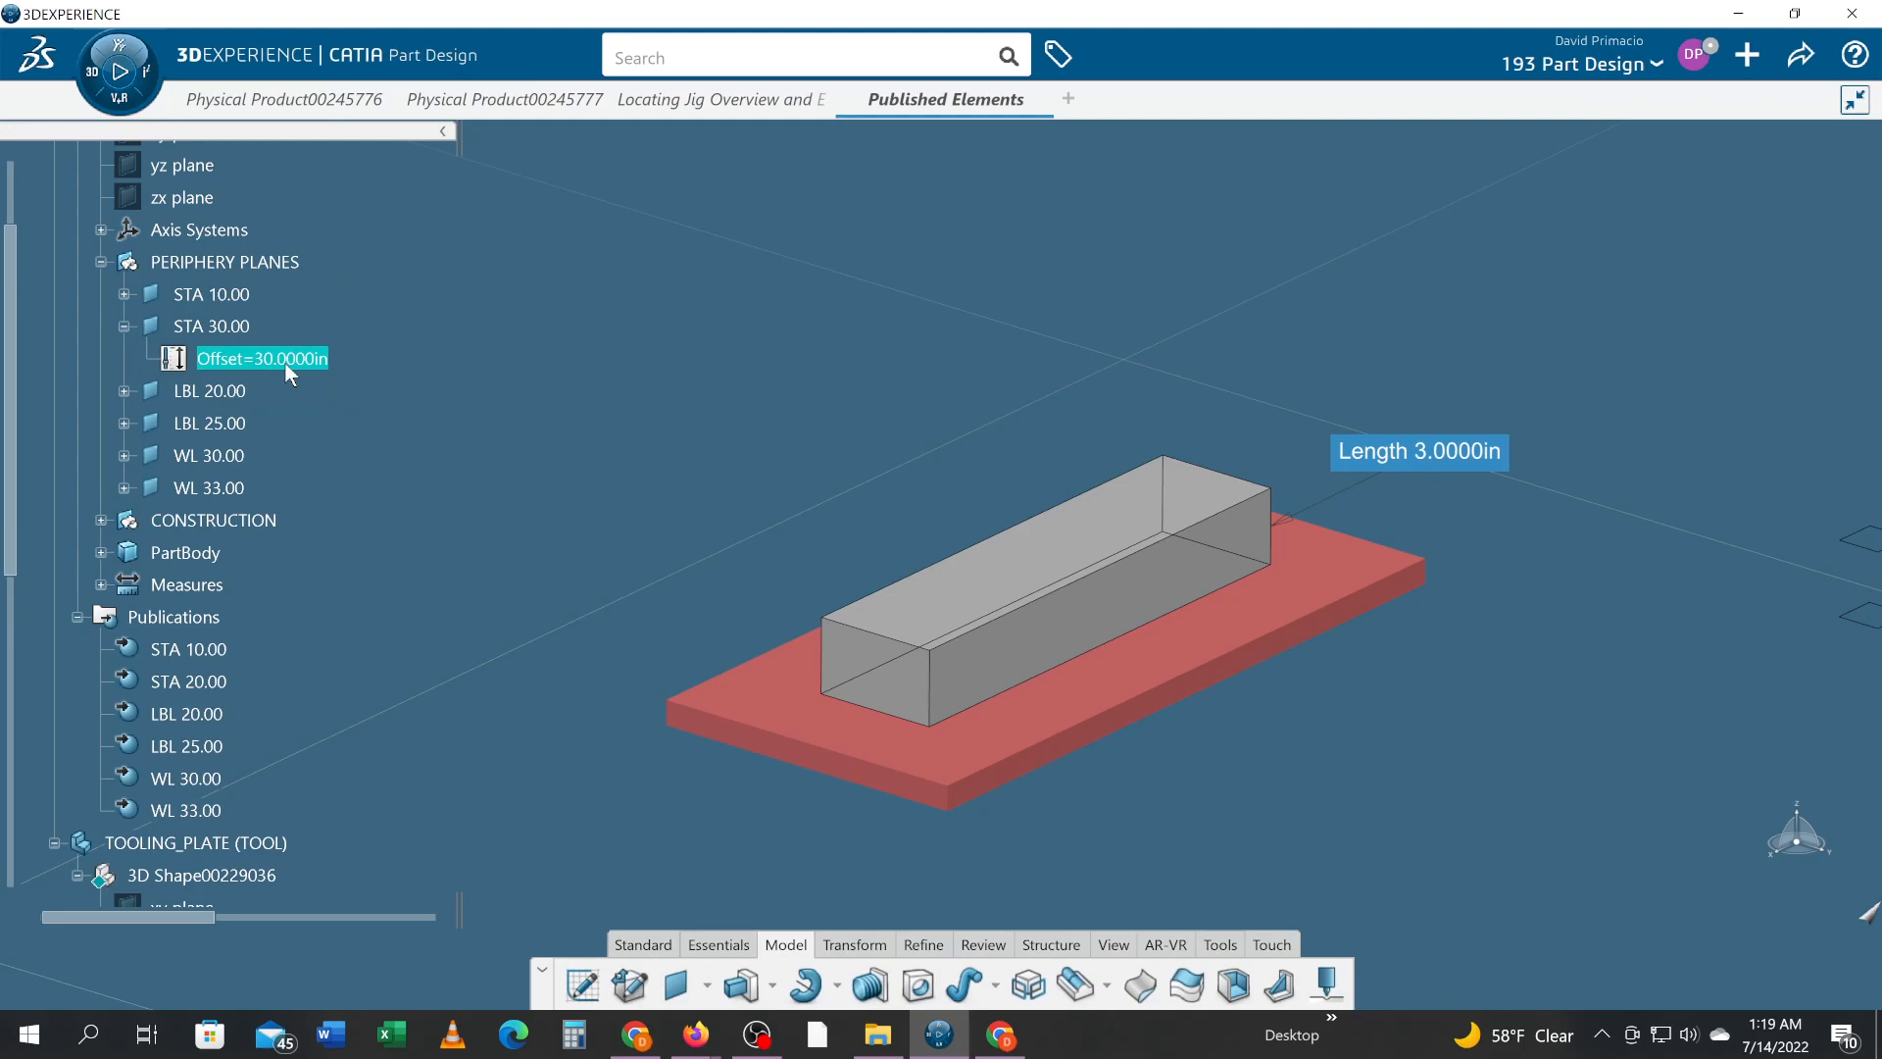
double_click(245, 332)
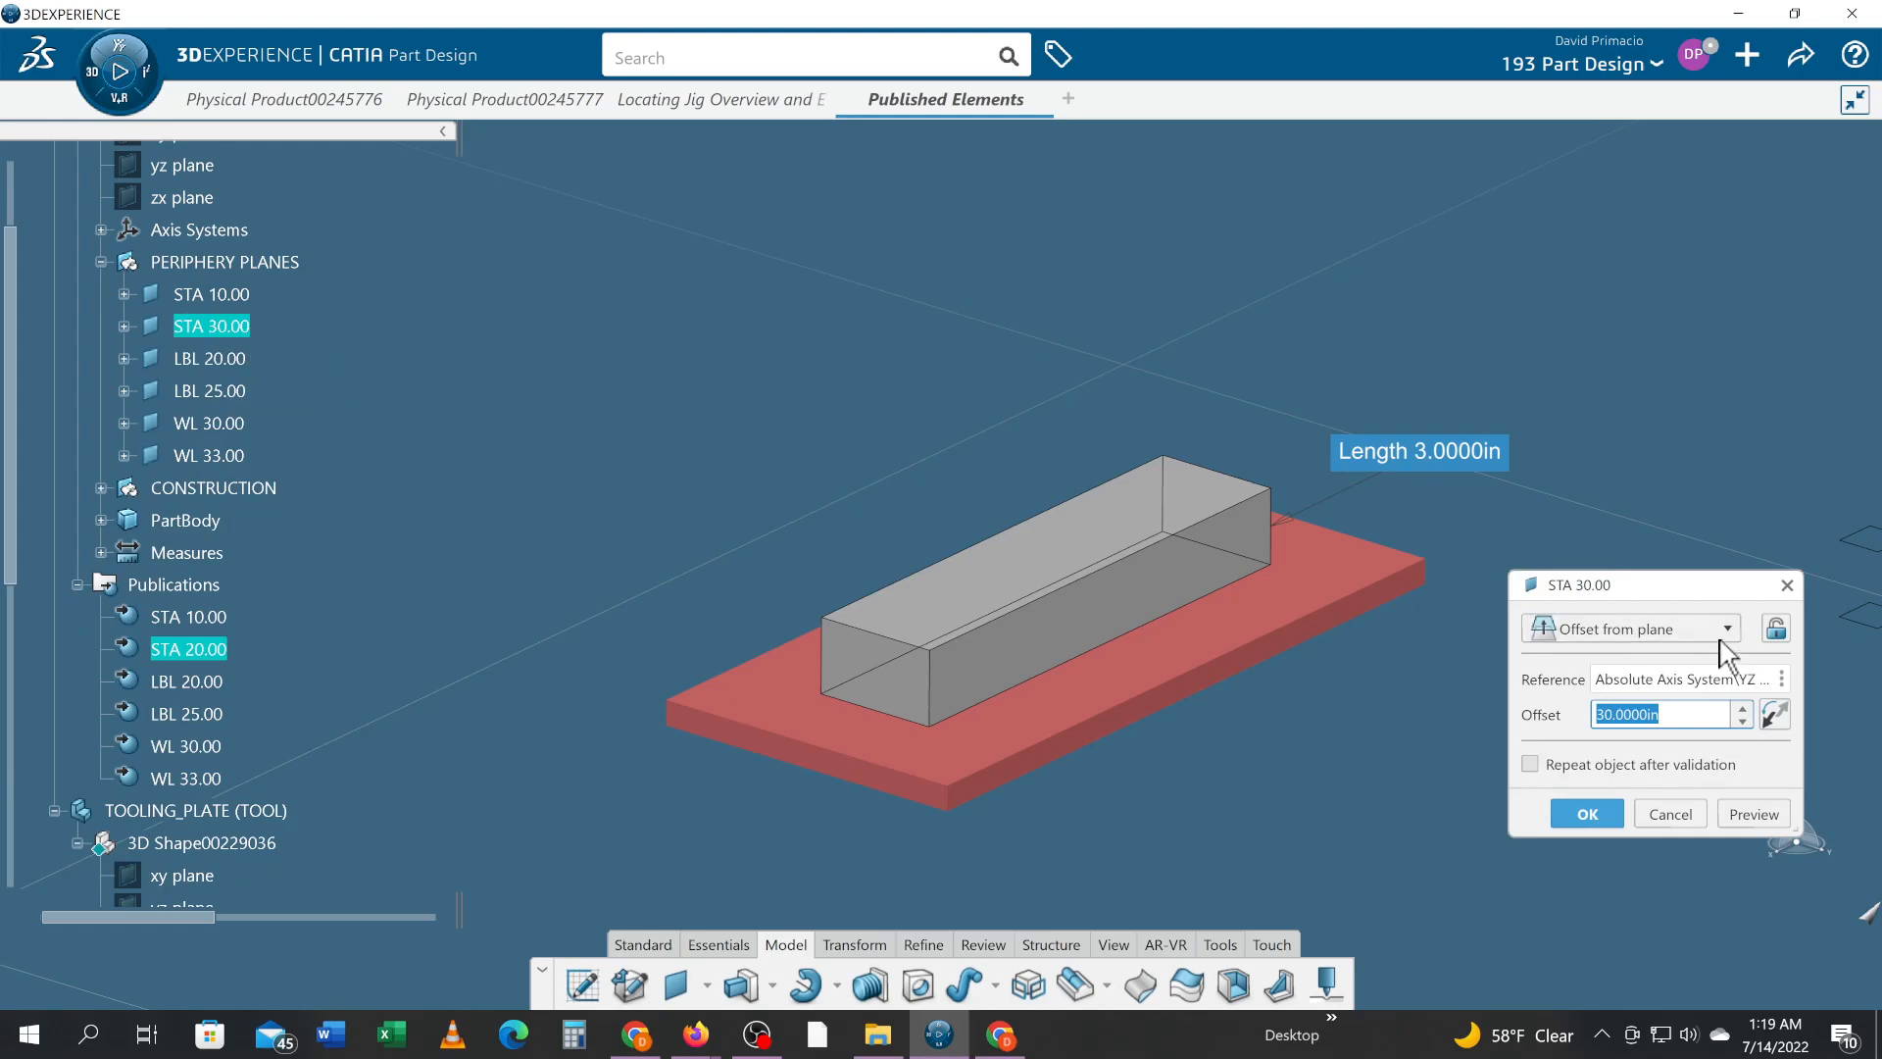
drag(1632, 588, 496, 305)
drag(524, 429, 453, 443)
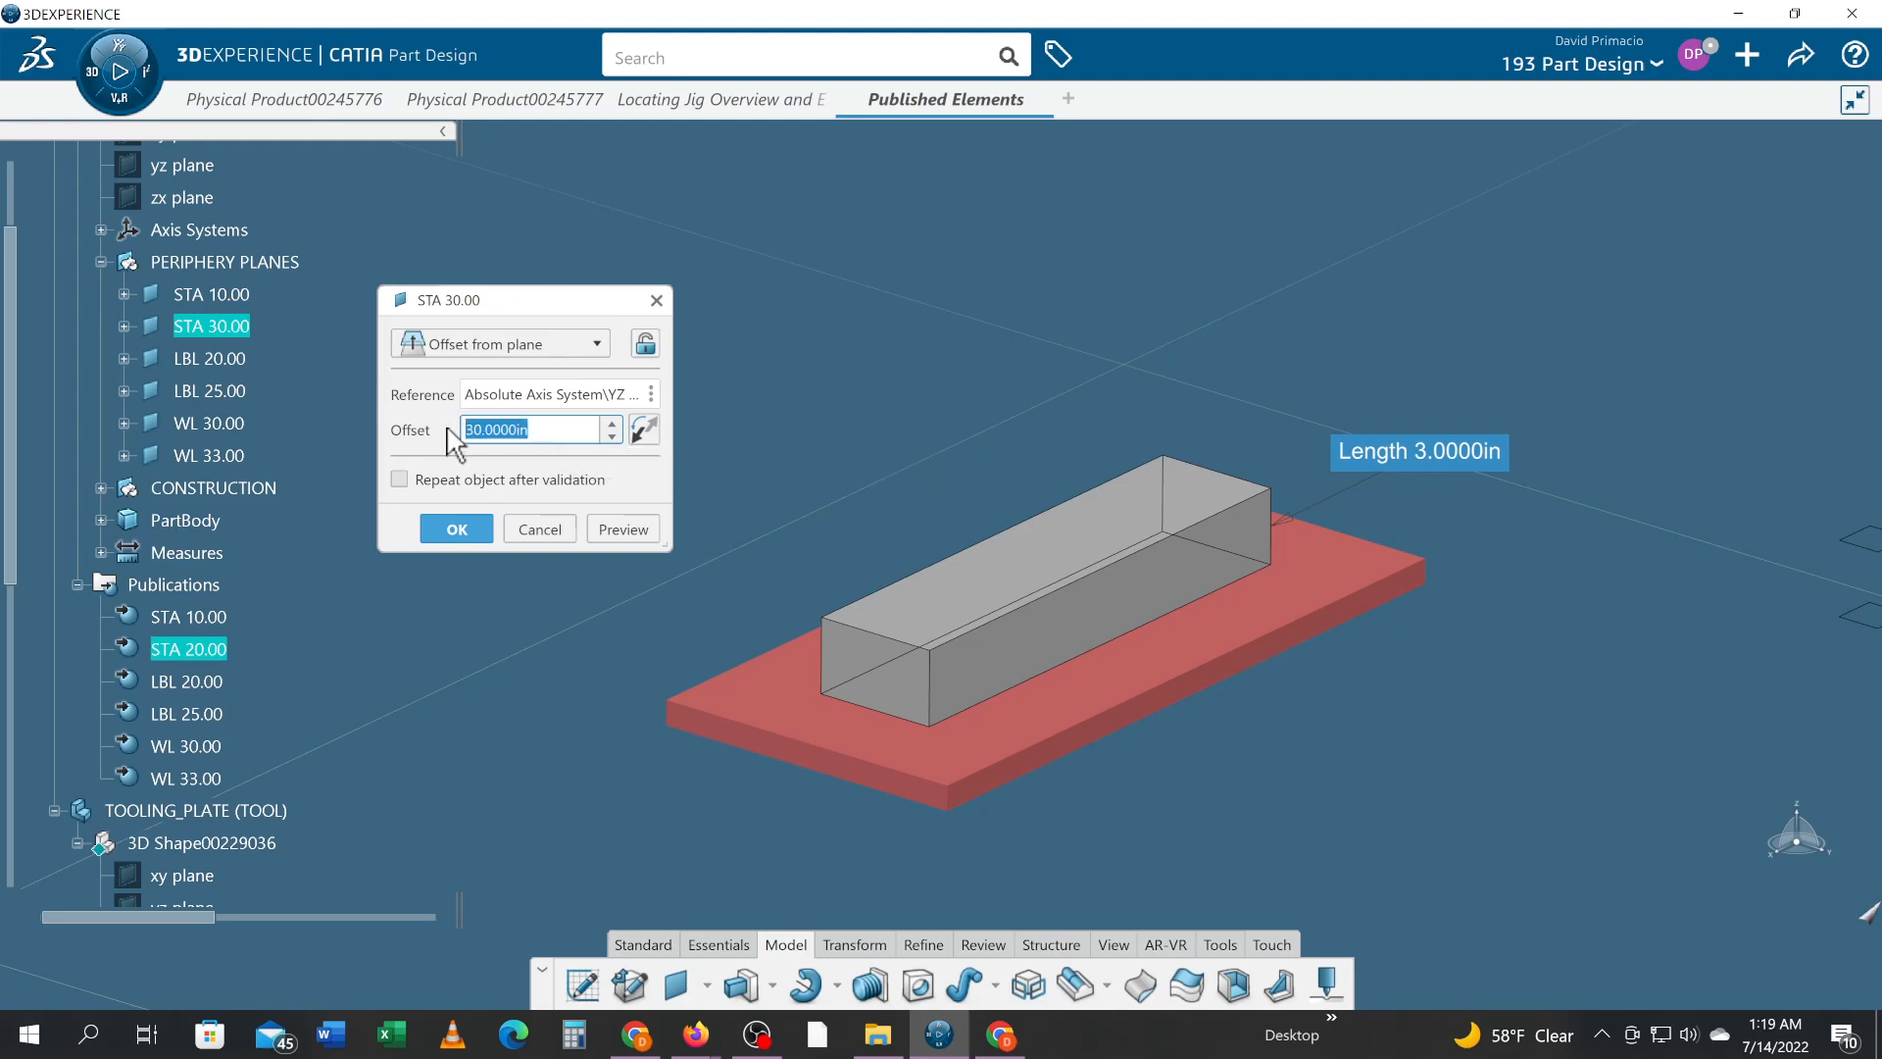
text(5)
key(BackSpace)
text(20)
key(Return)
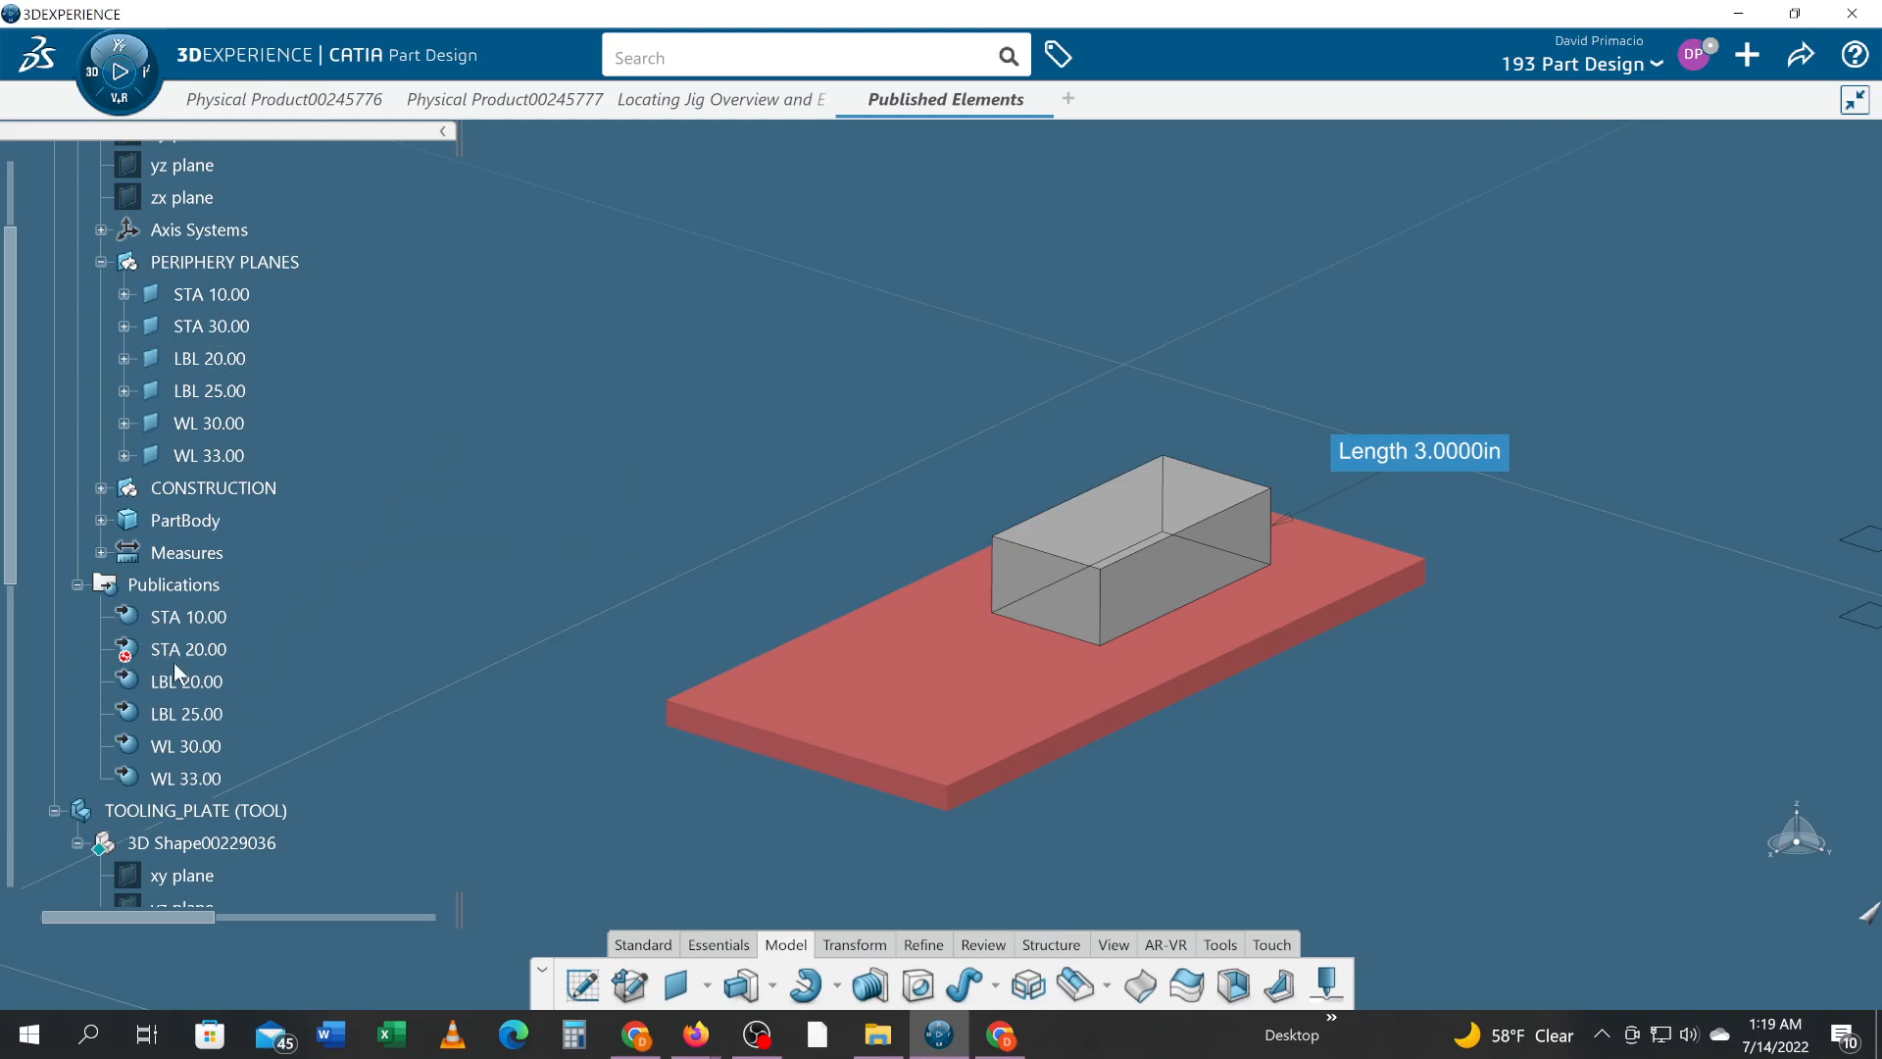
- Check the tooling plate's external references, and activate the Published Elements root assembly to update it
drag(5, 578, 42, 916)
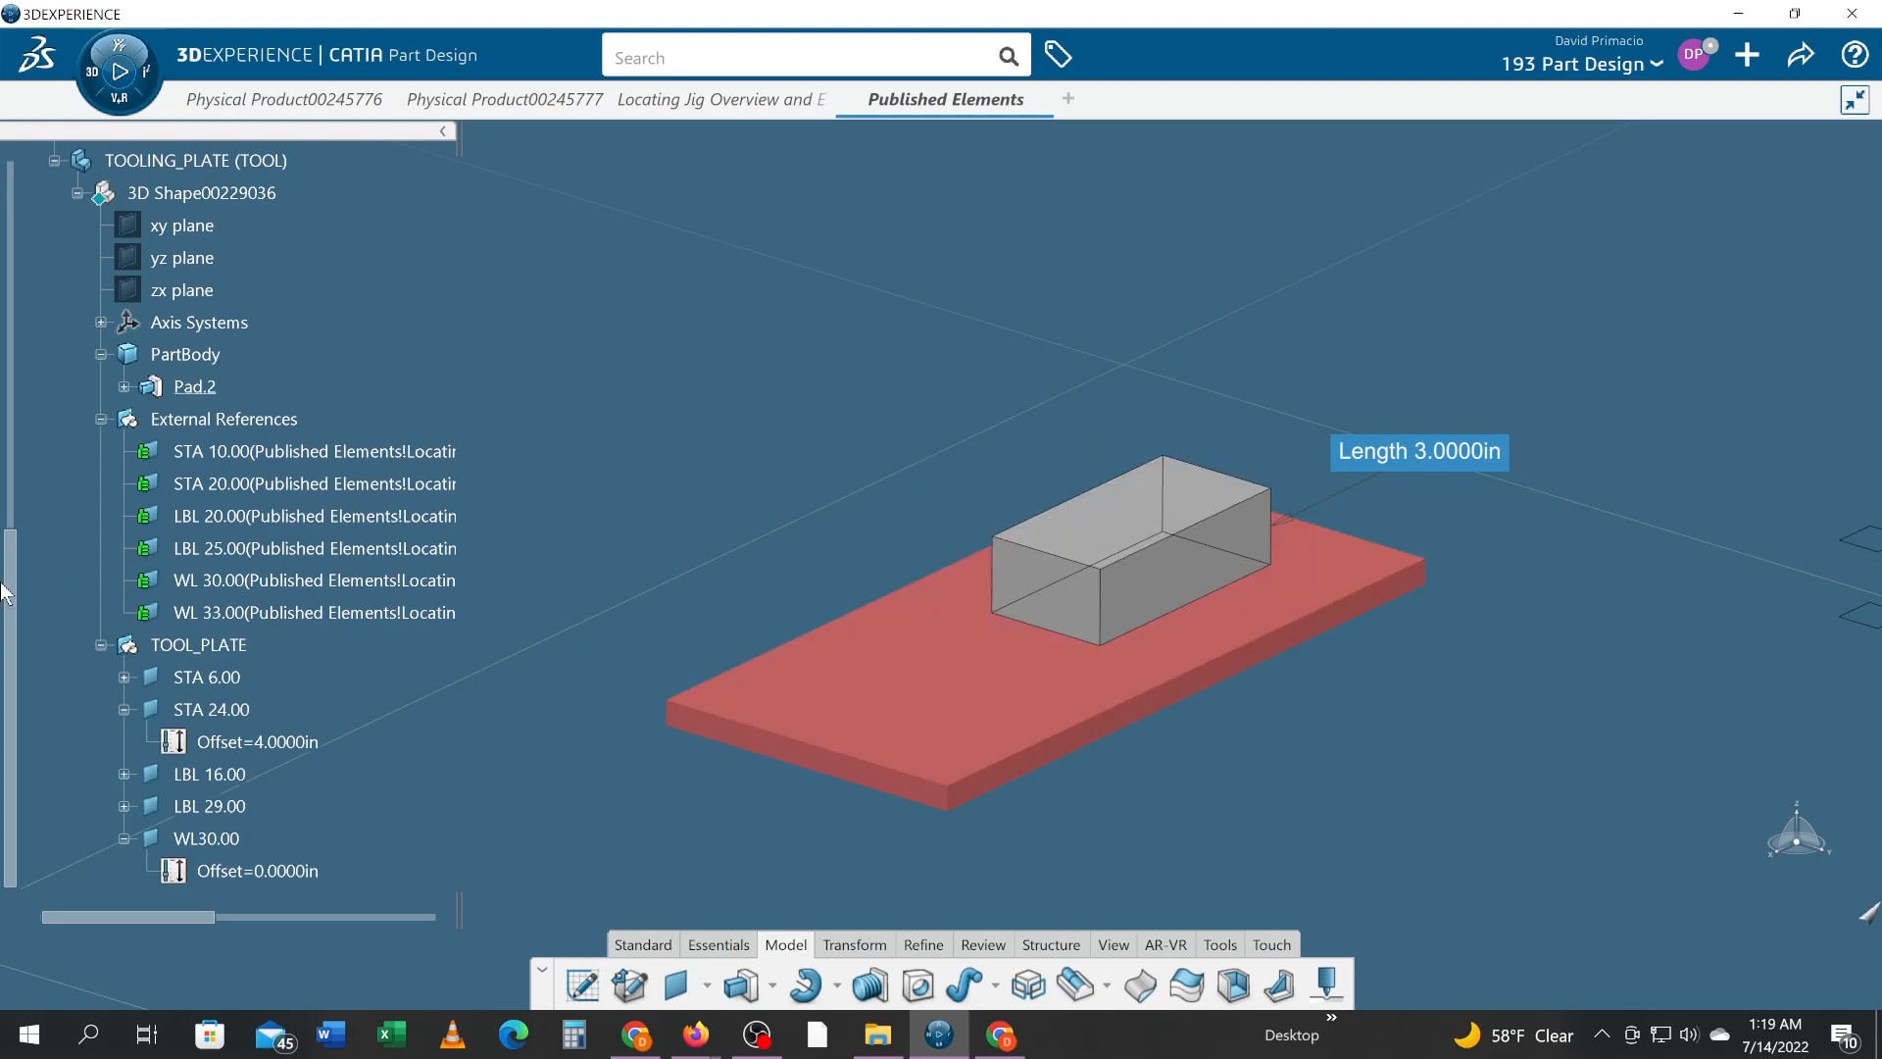
drag(26, 597, 15, 201)
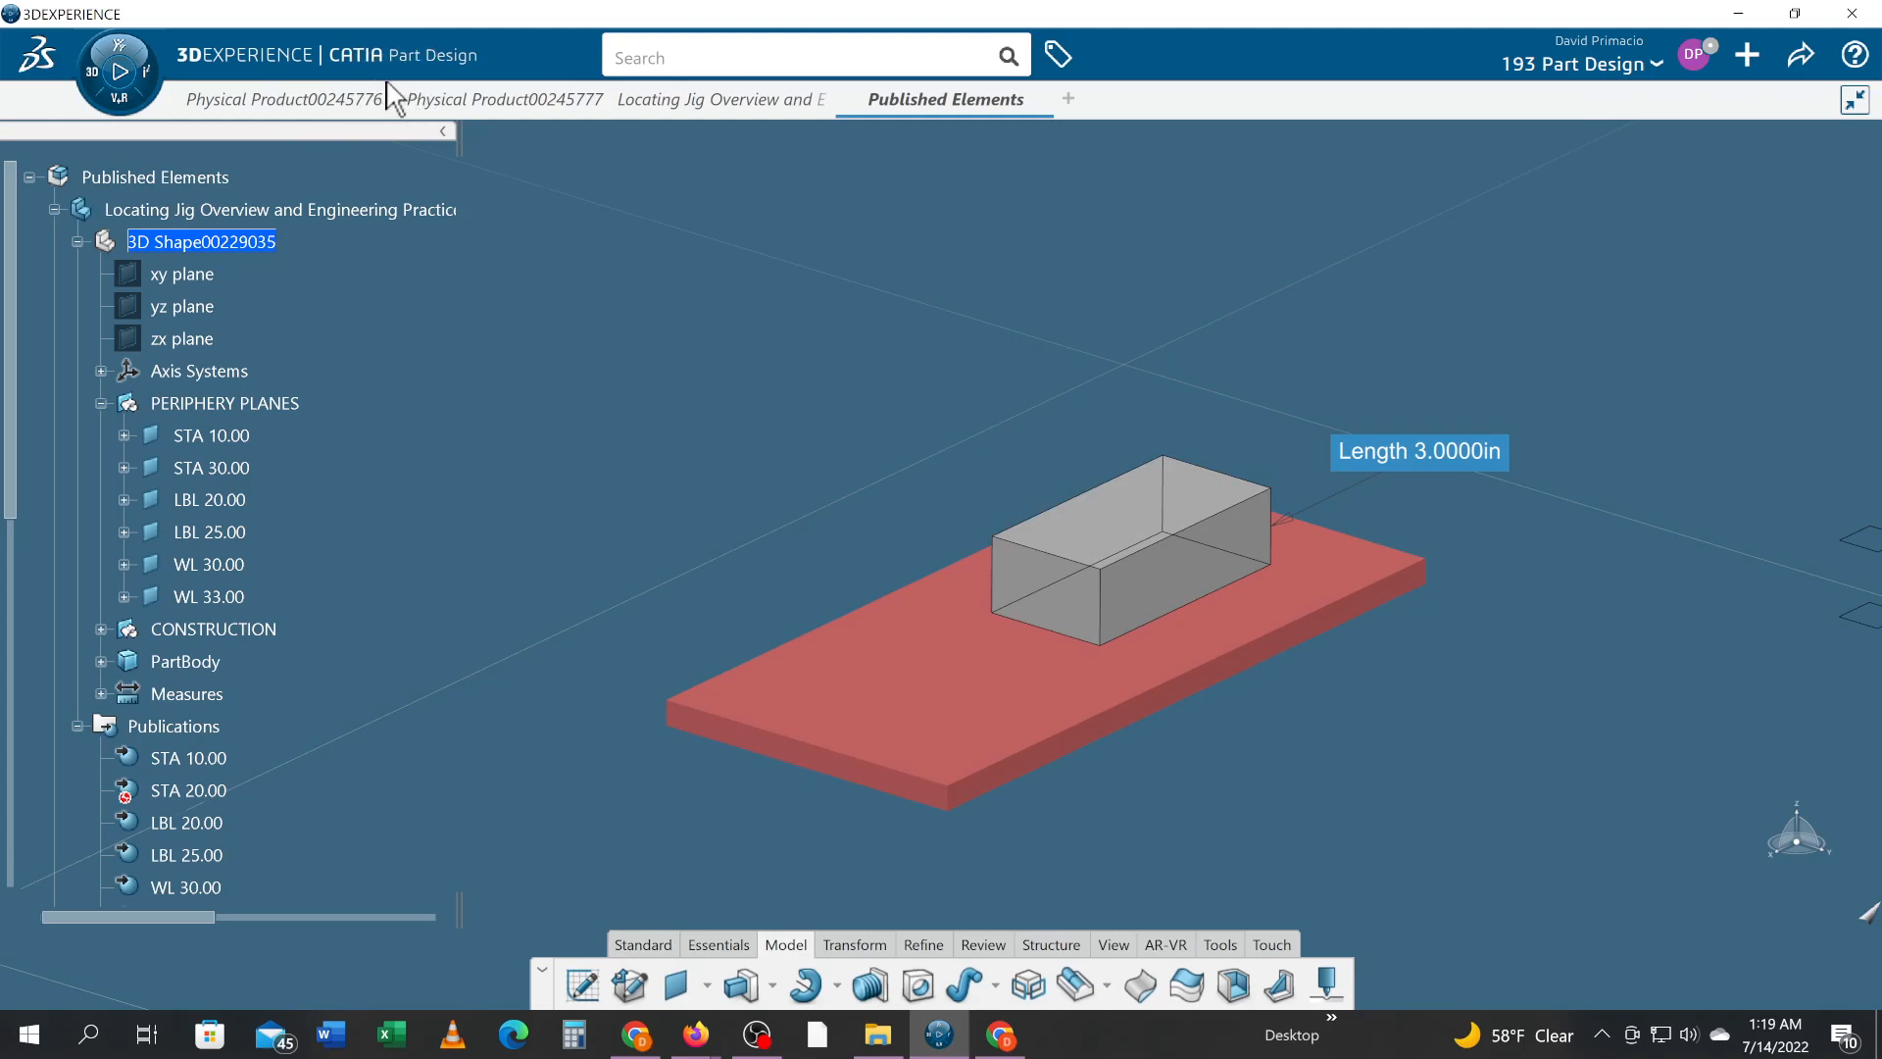
click(156, 179)
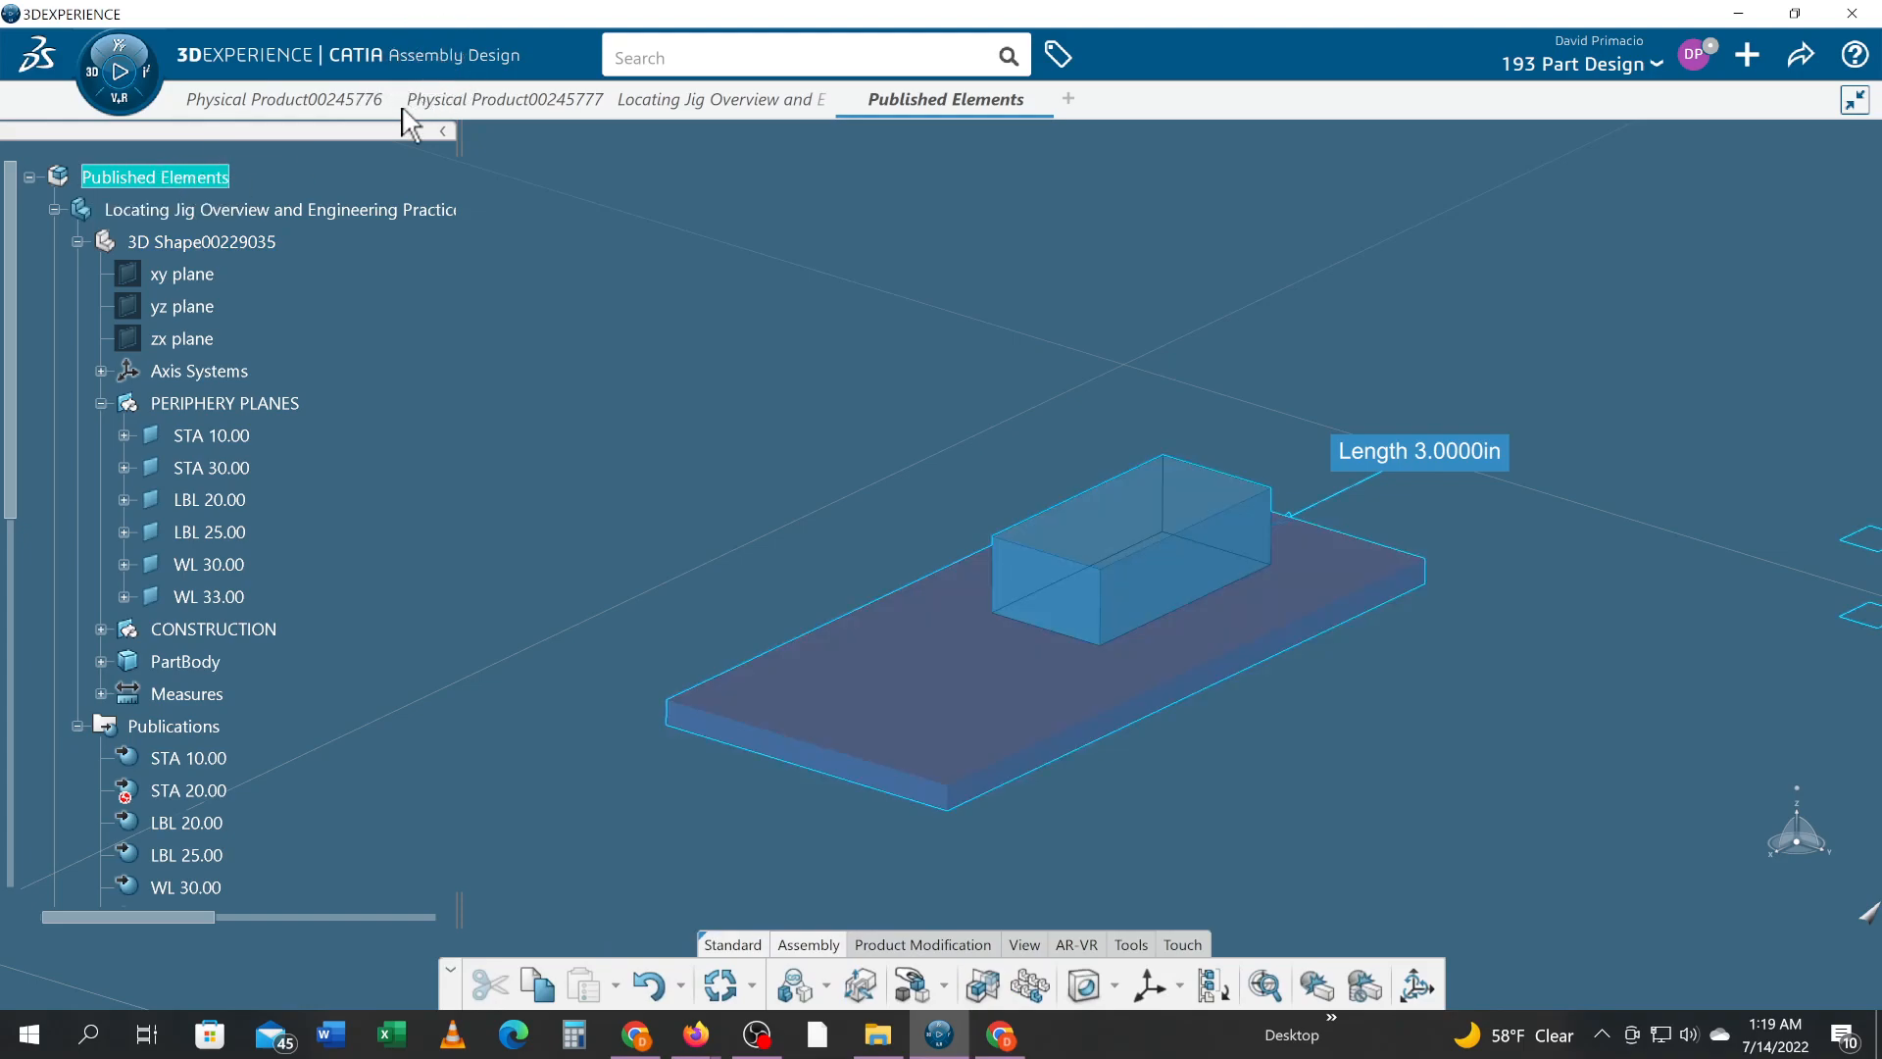
click(361, 182)
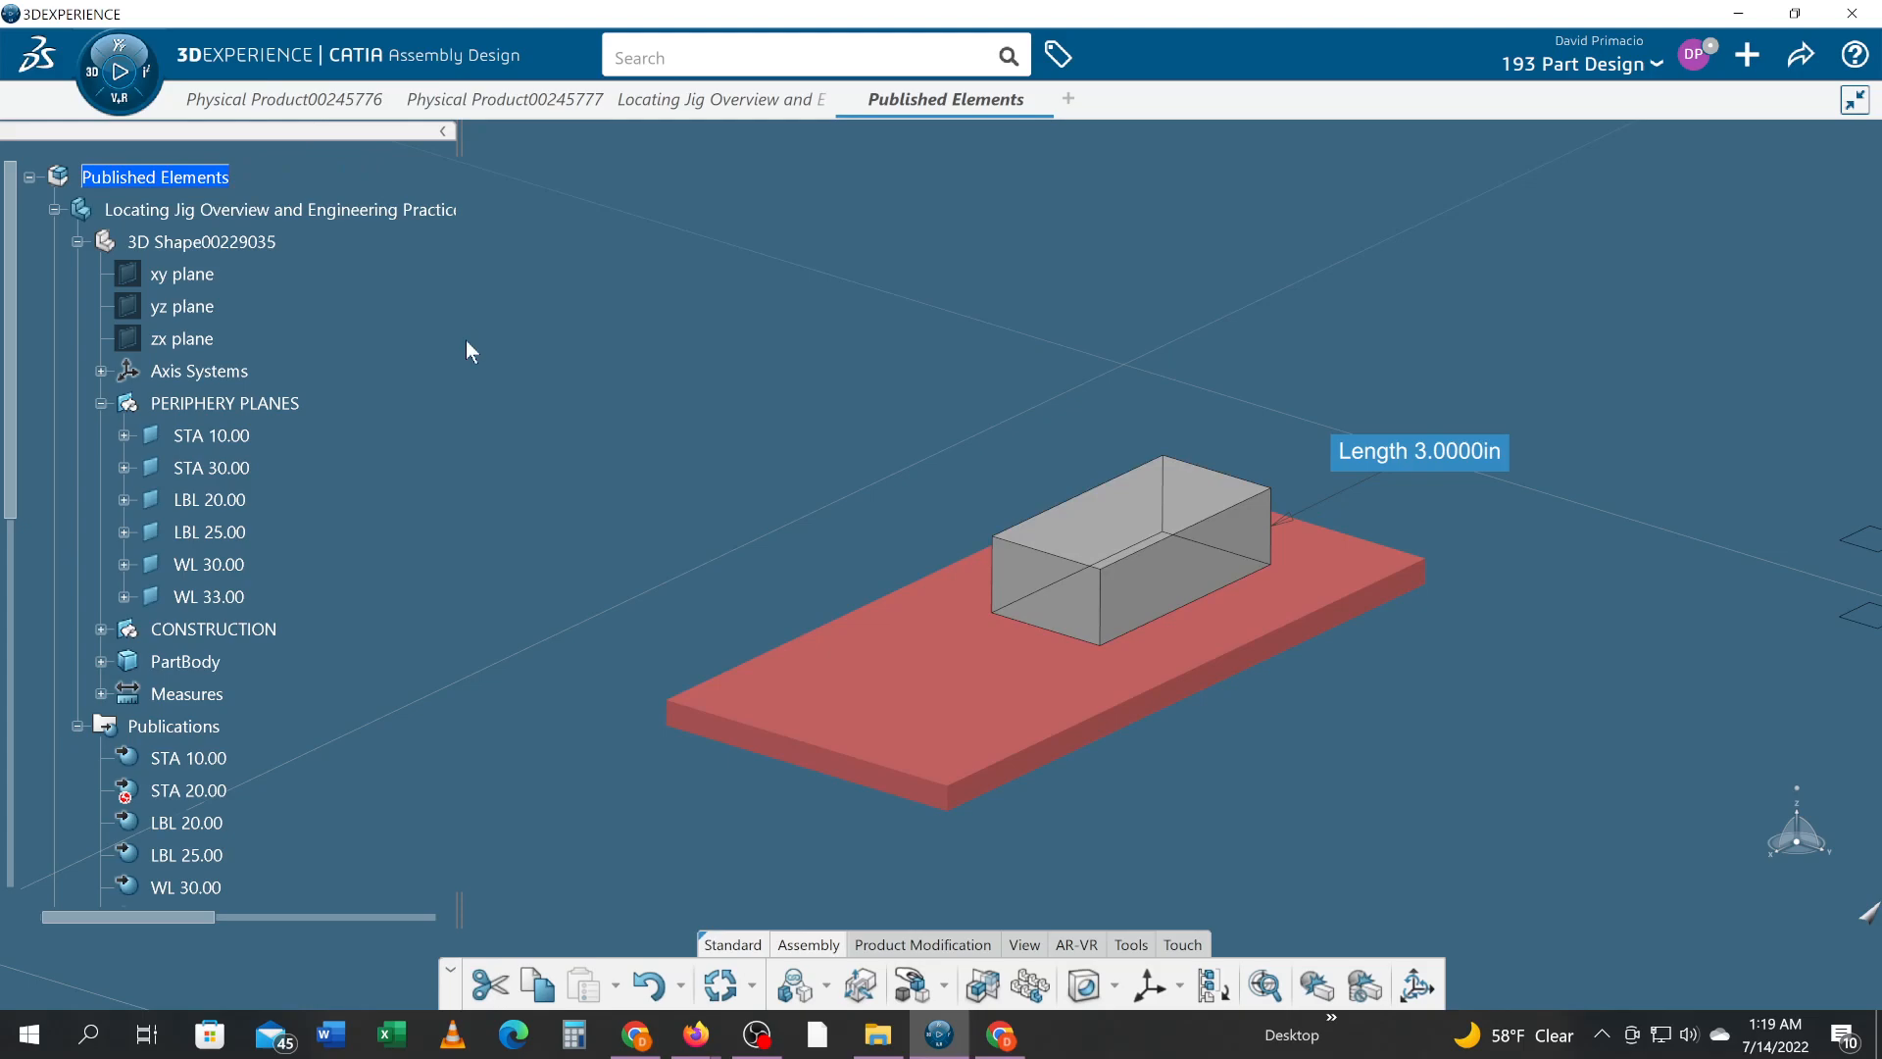
click(728, 1001)
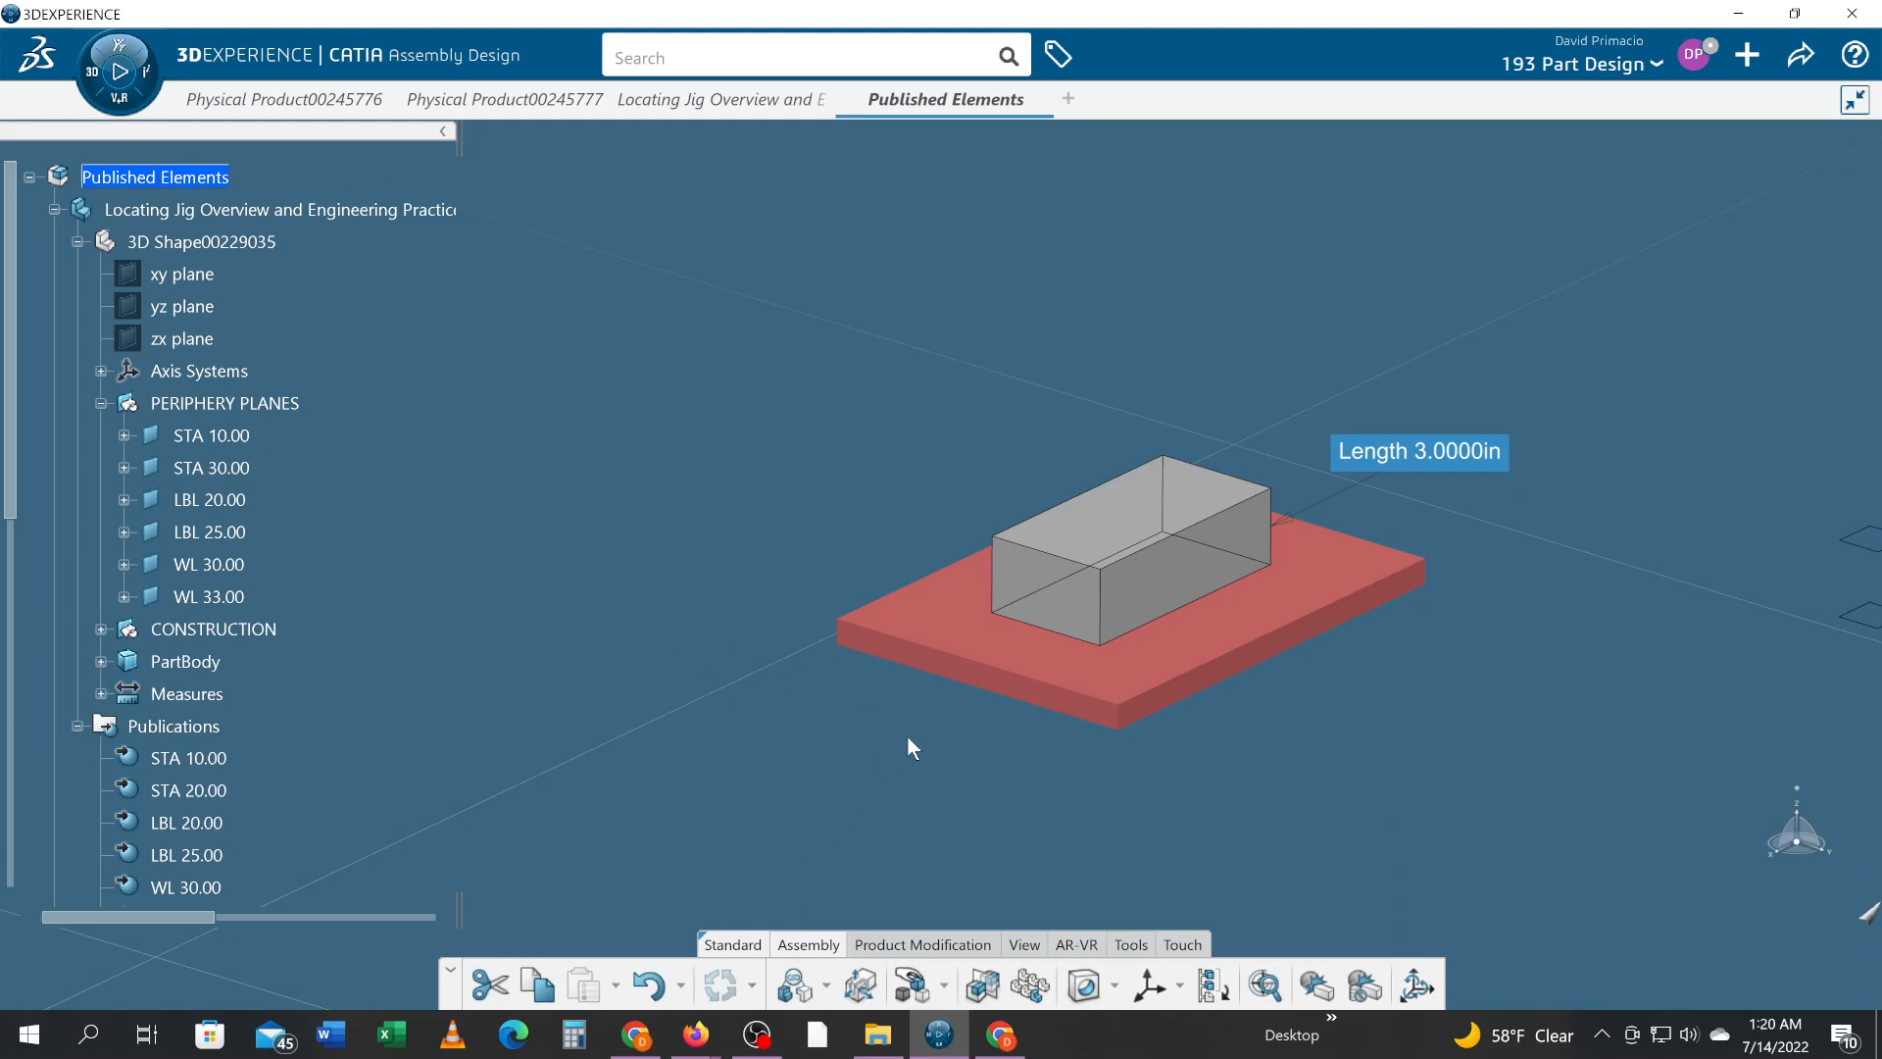
- Set the STA 10.00 periphery plane's offset in the Locating Jig part to 5 in
double_click(210, 437)
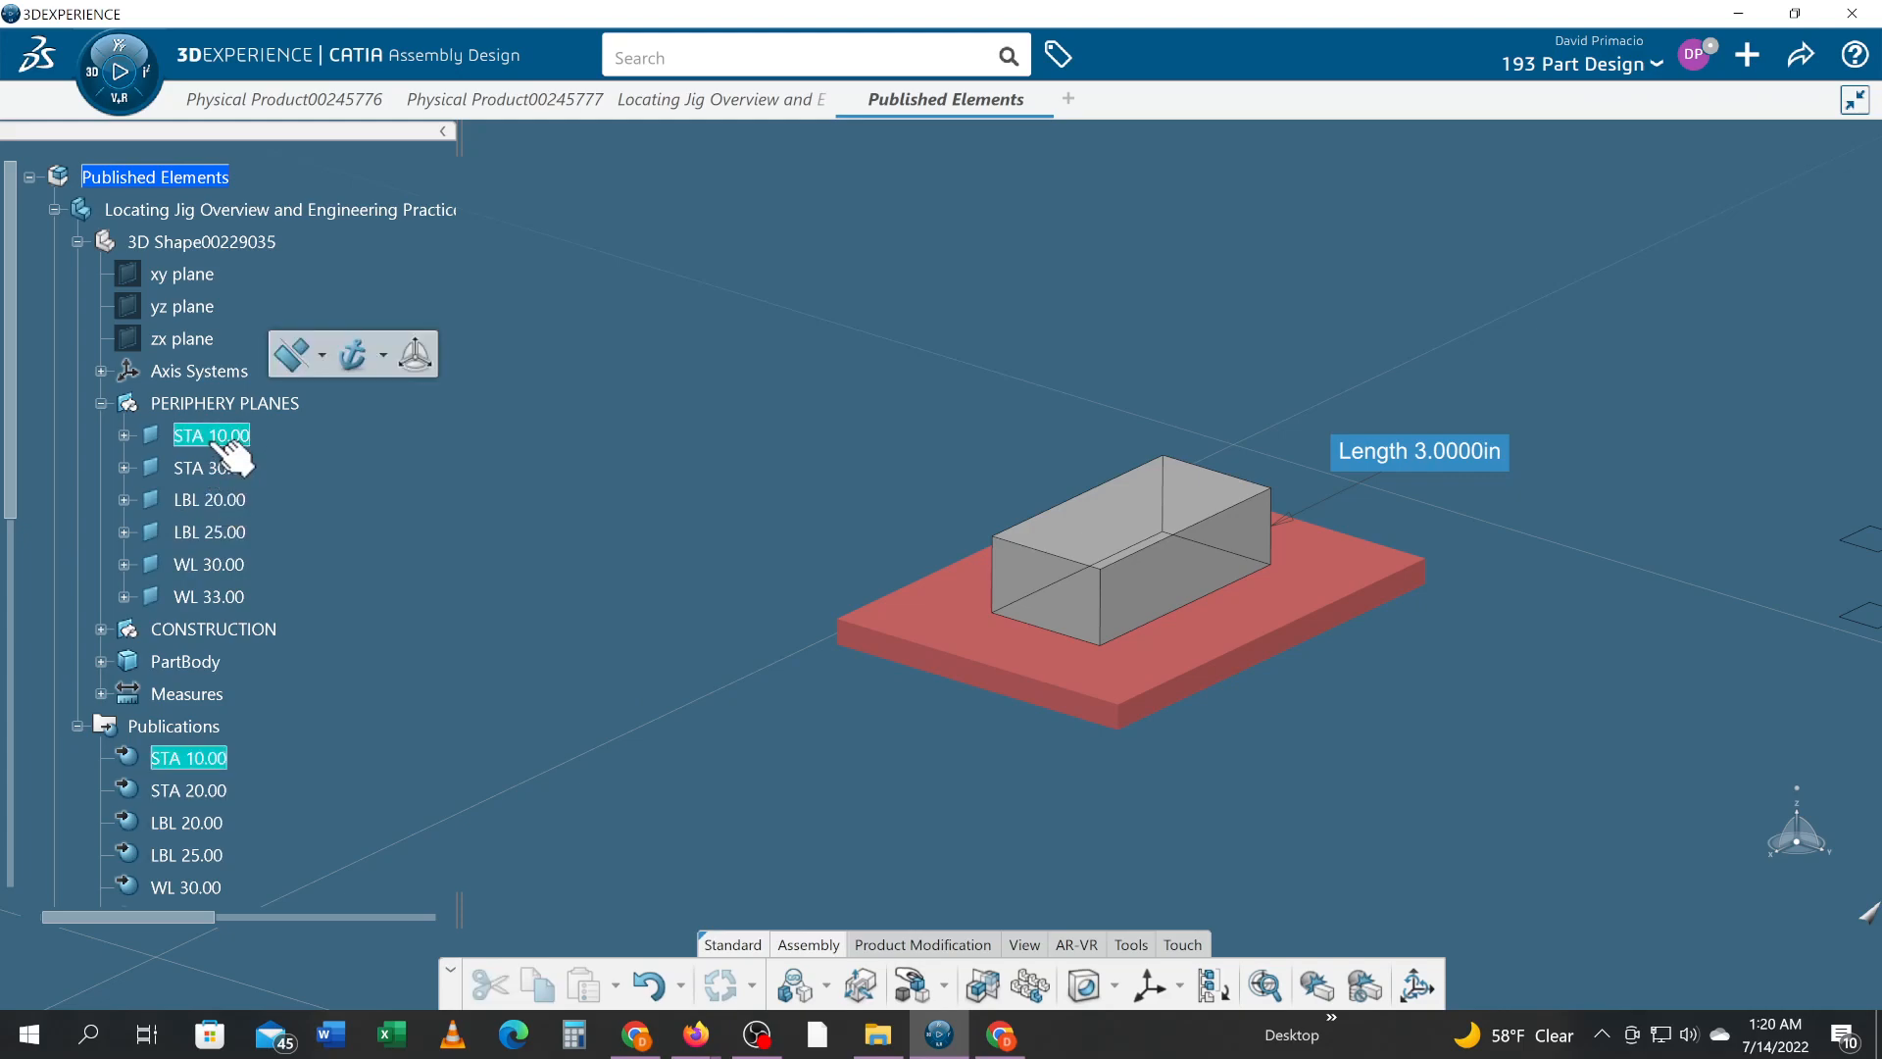
double_click(263, 469)
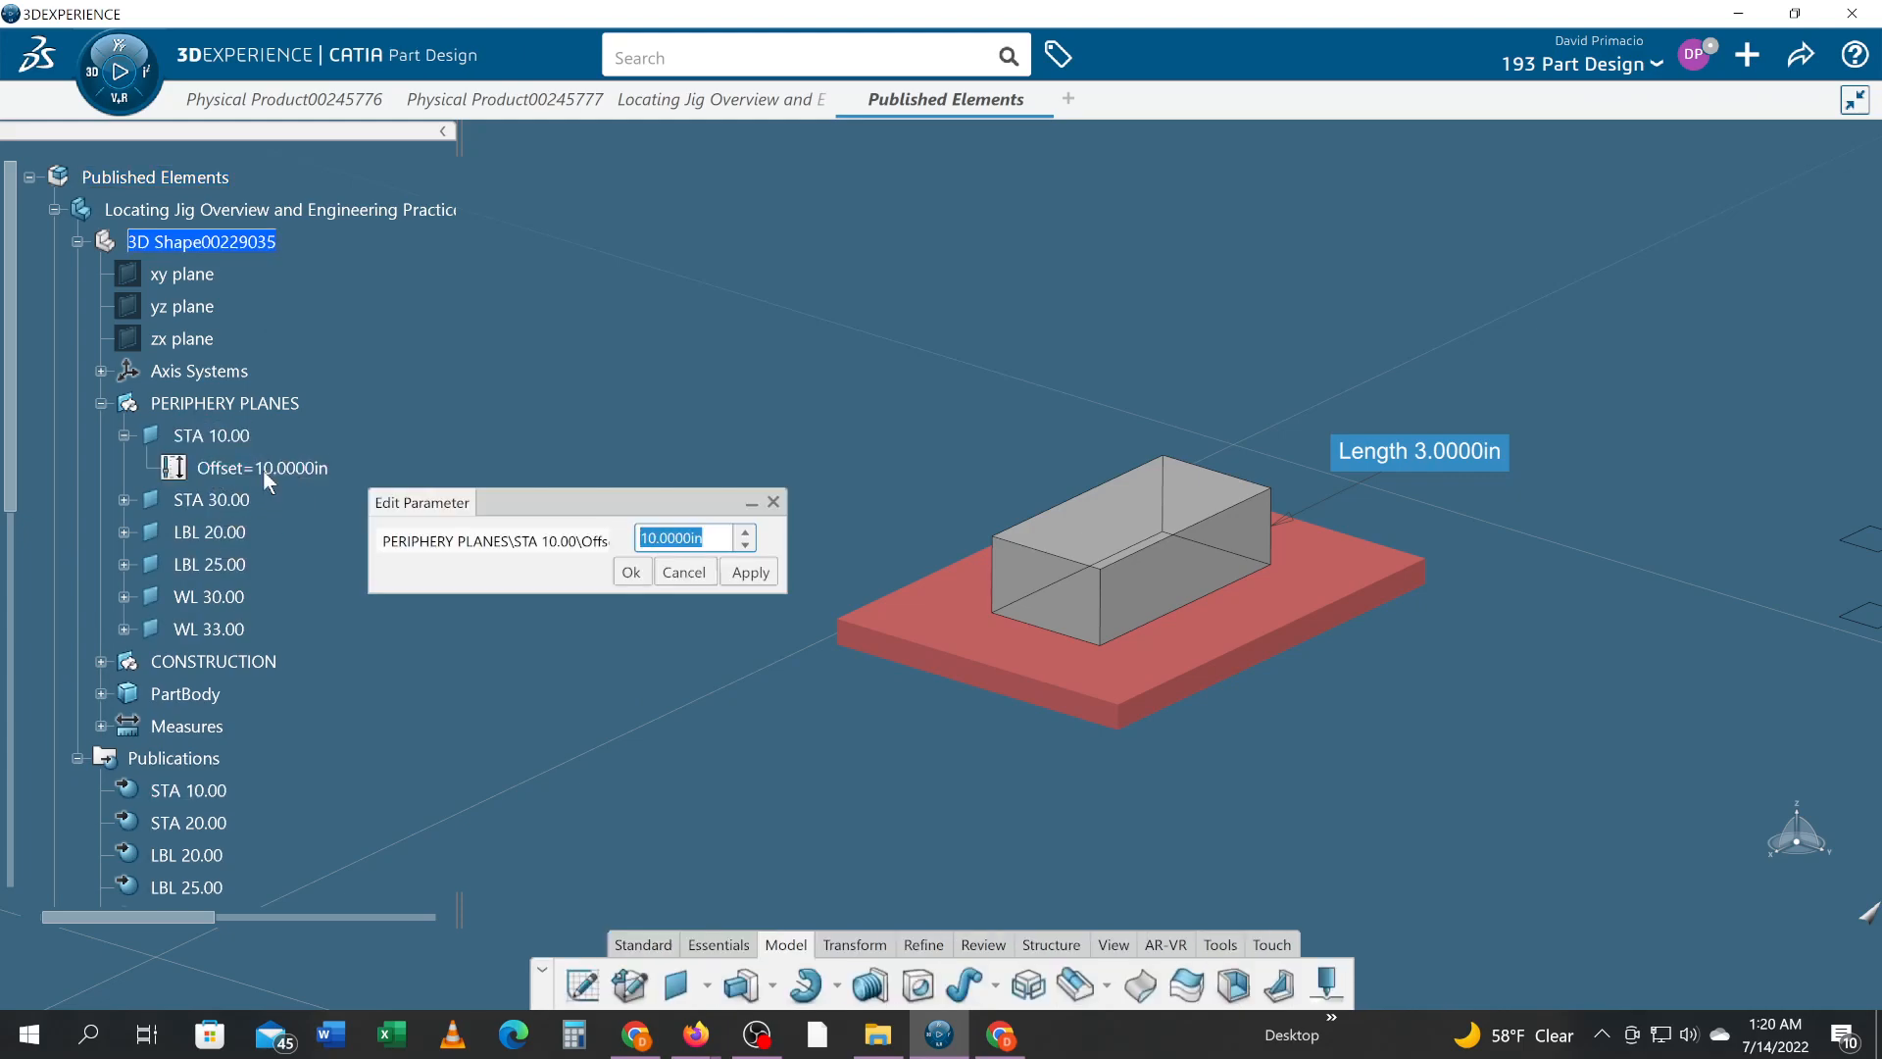
text(5)
key(Return)
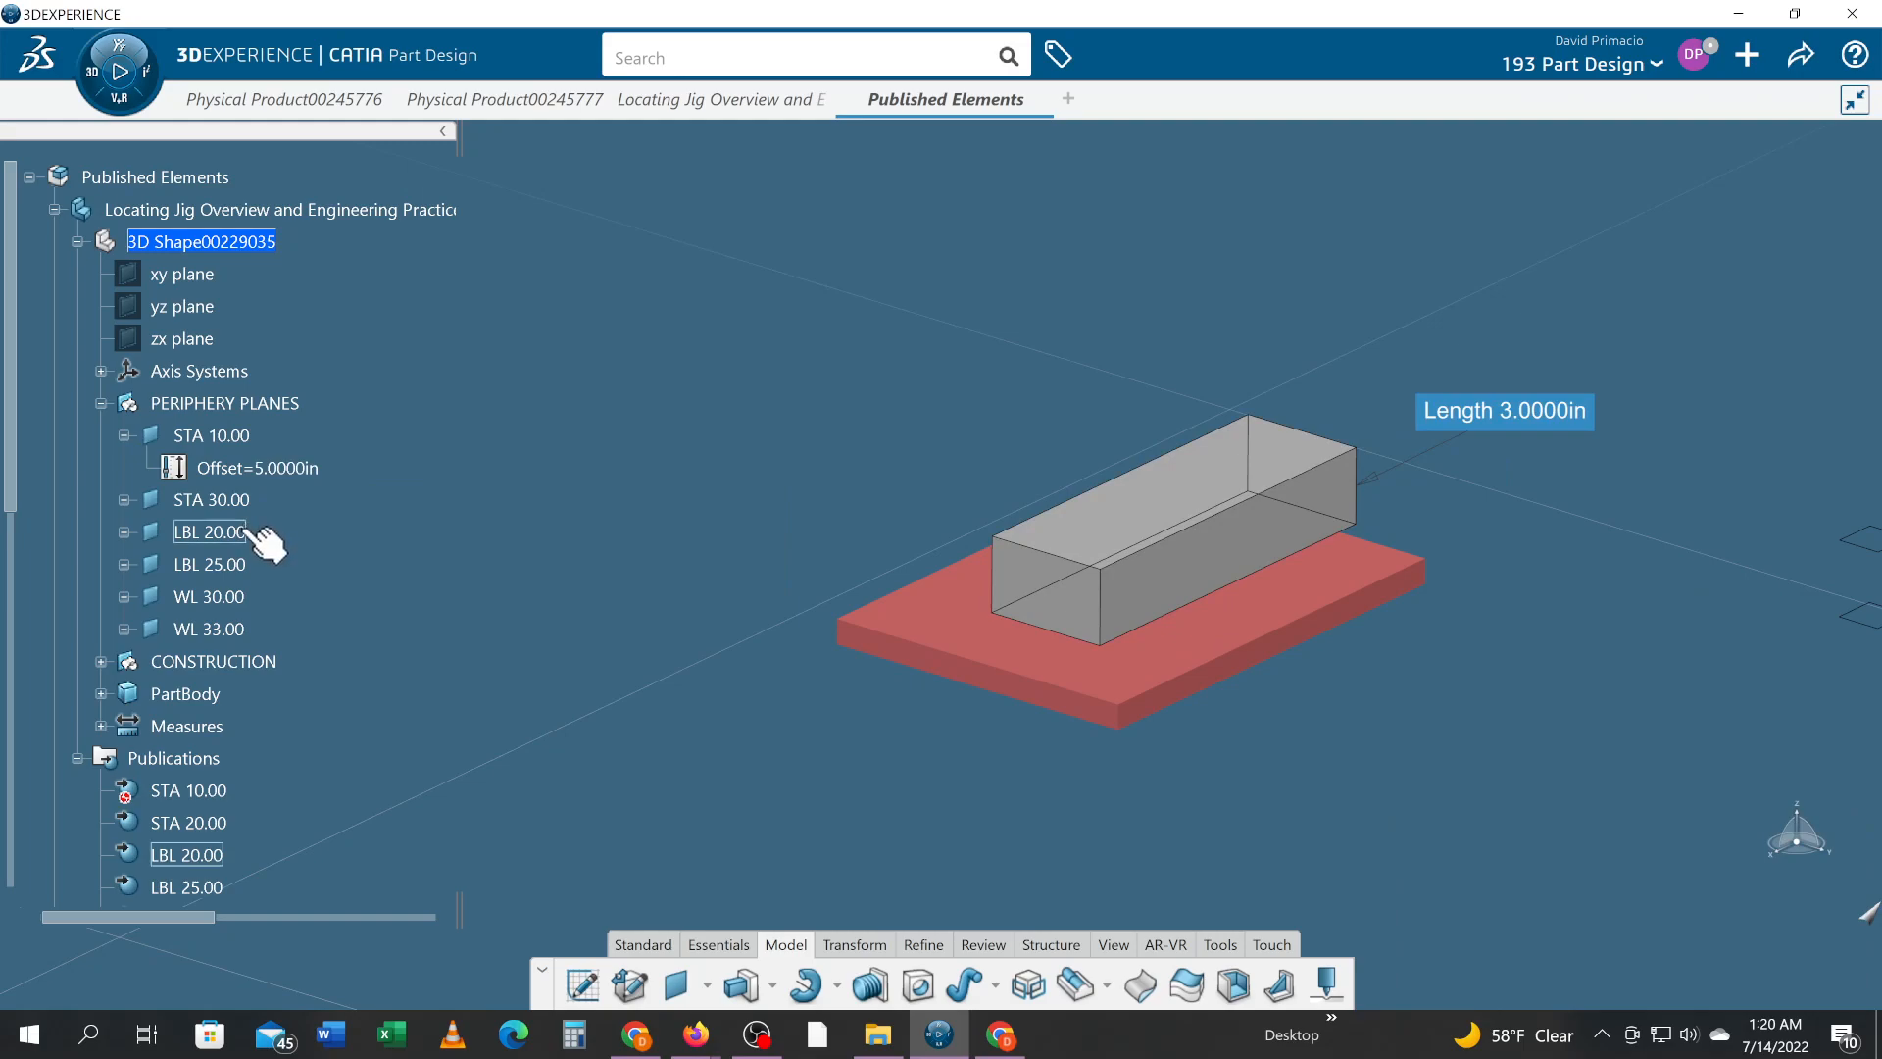
double_click(248, 535)
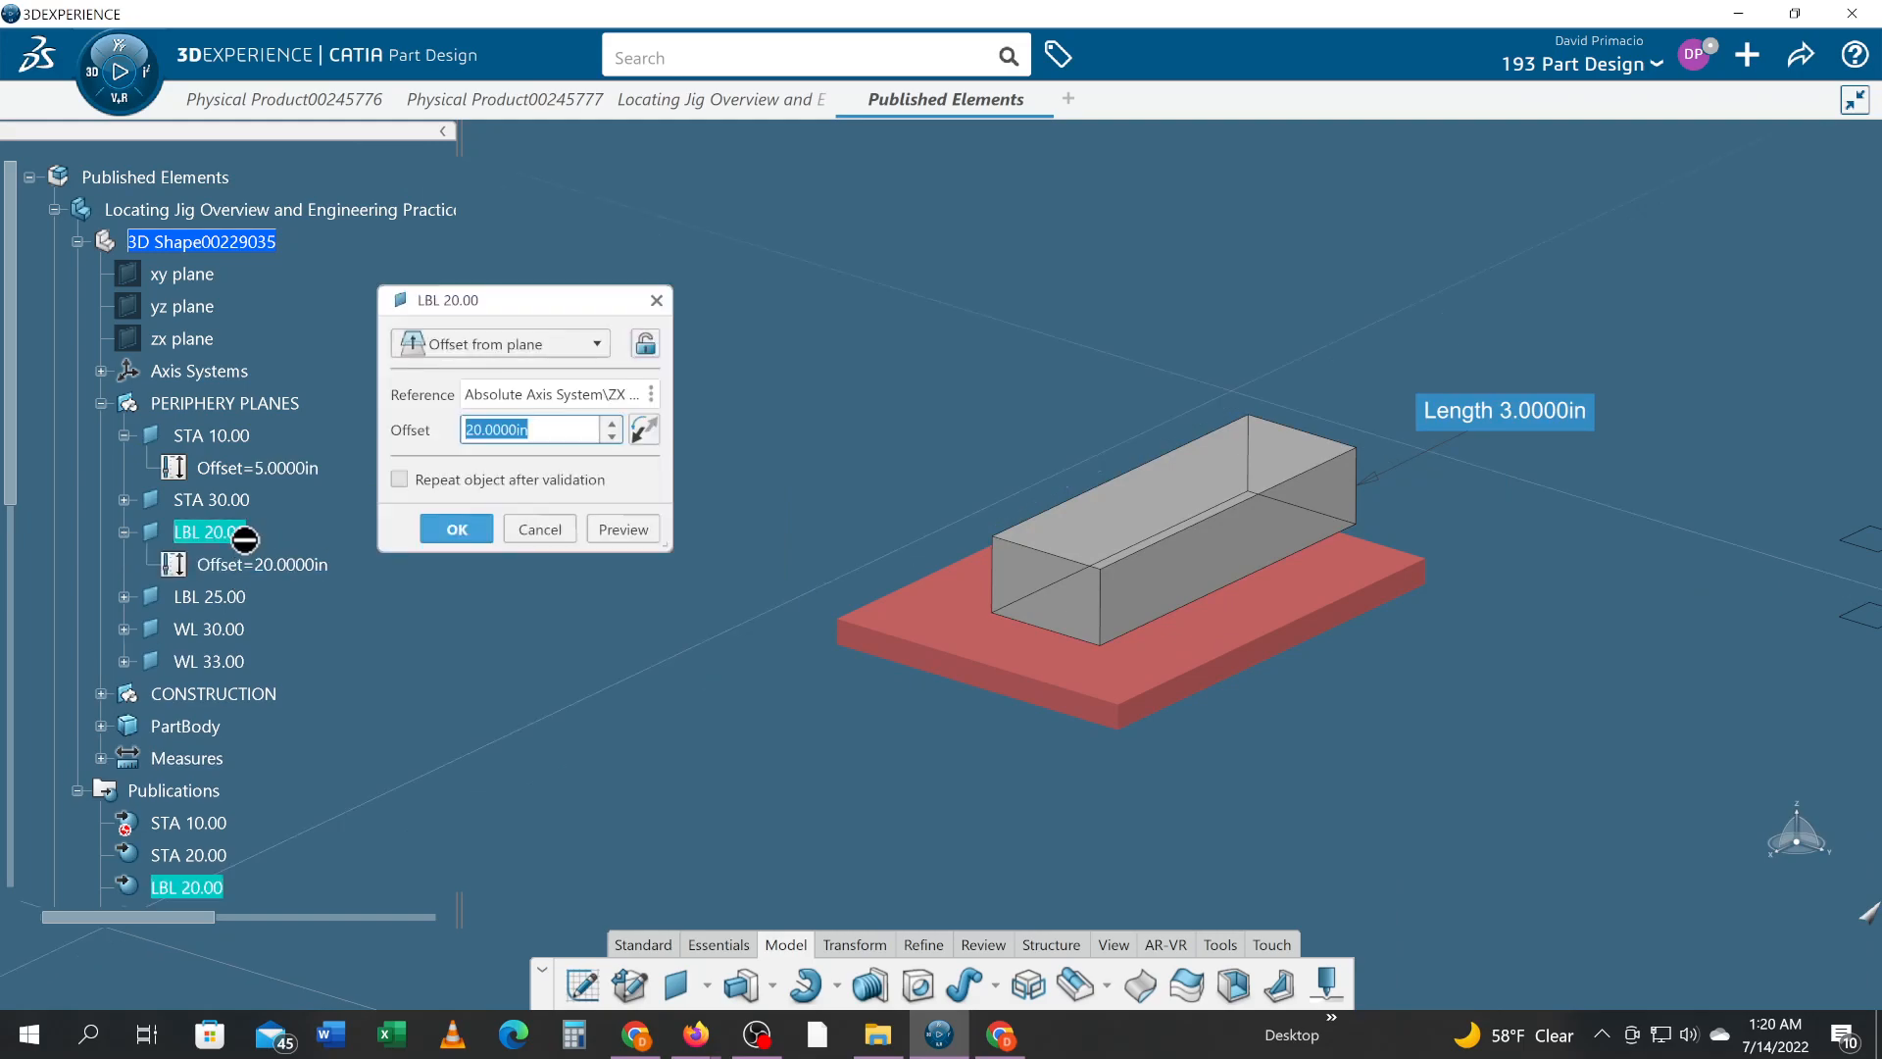
text(25)
key(Return)
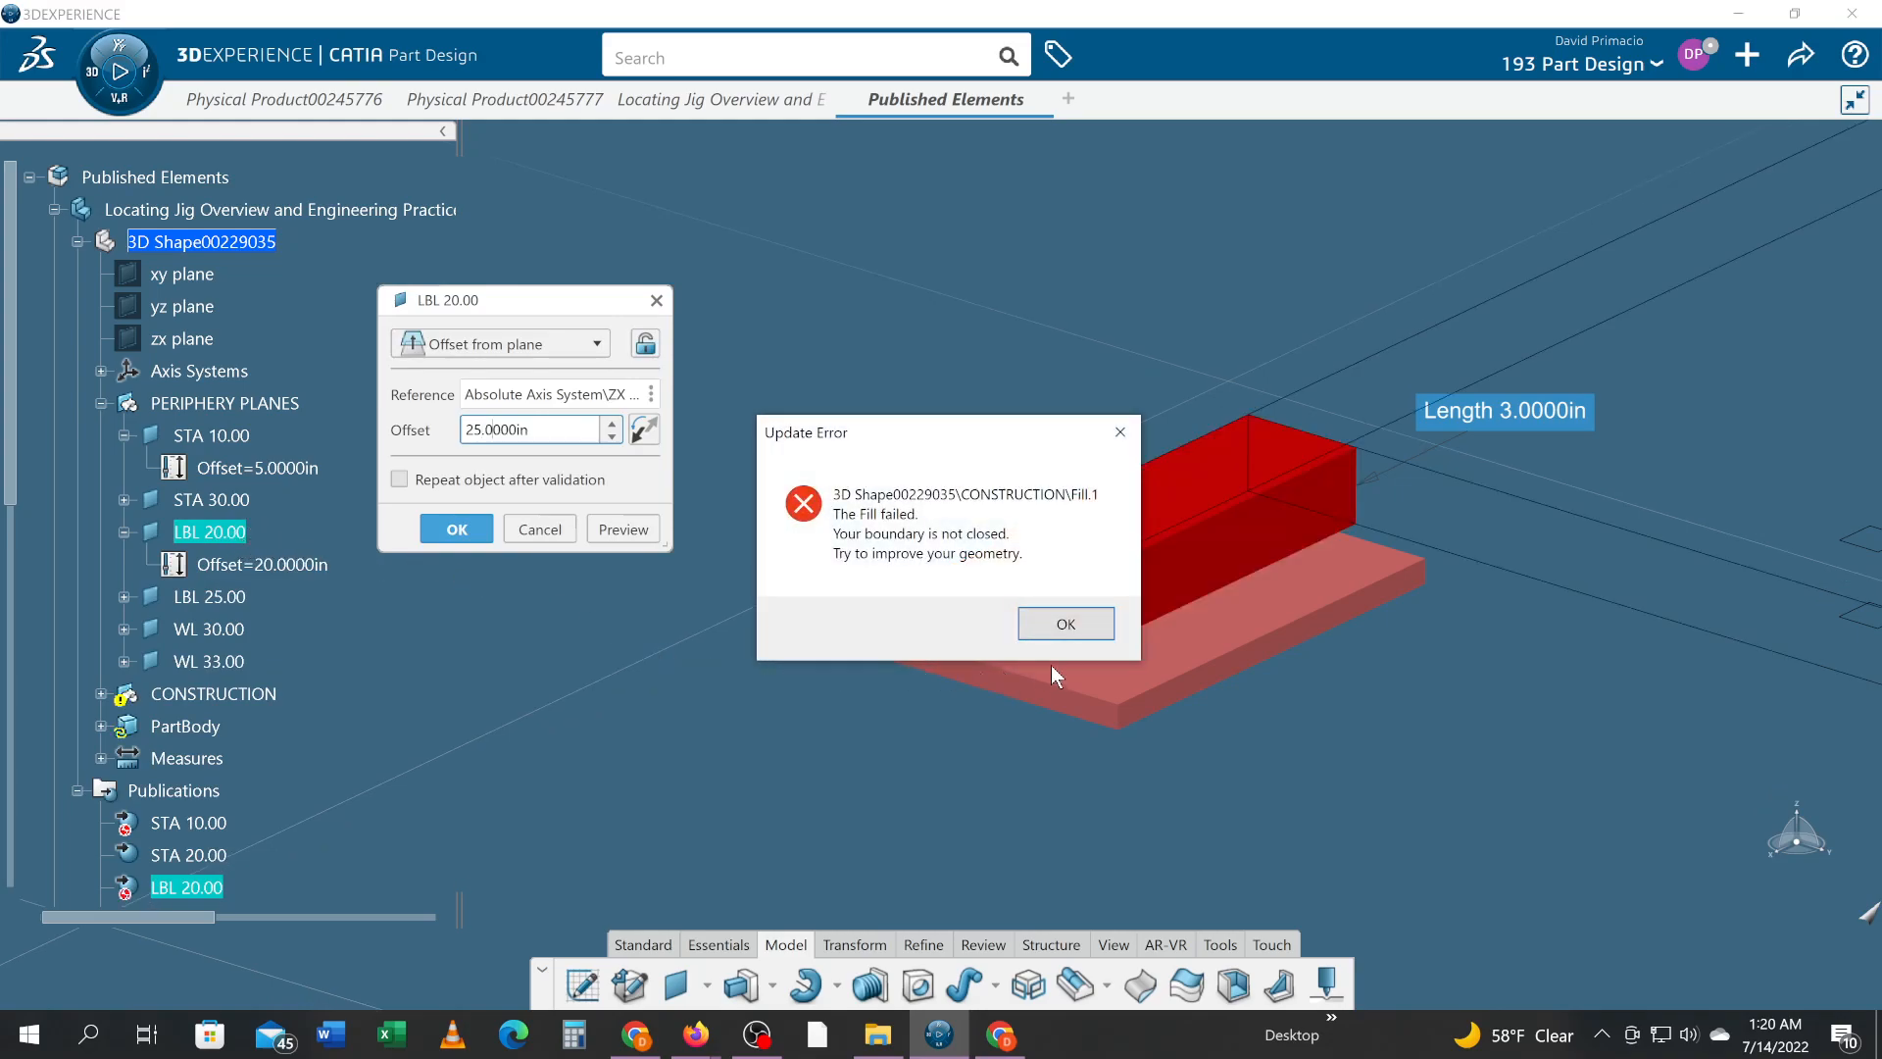
click(1065, 626)
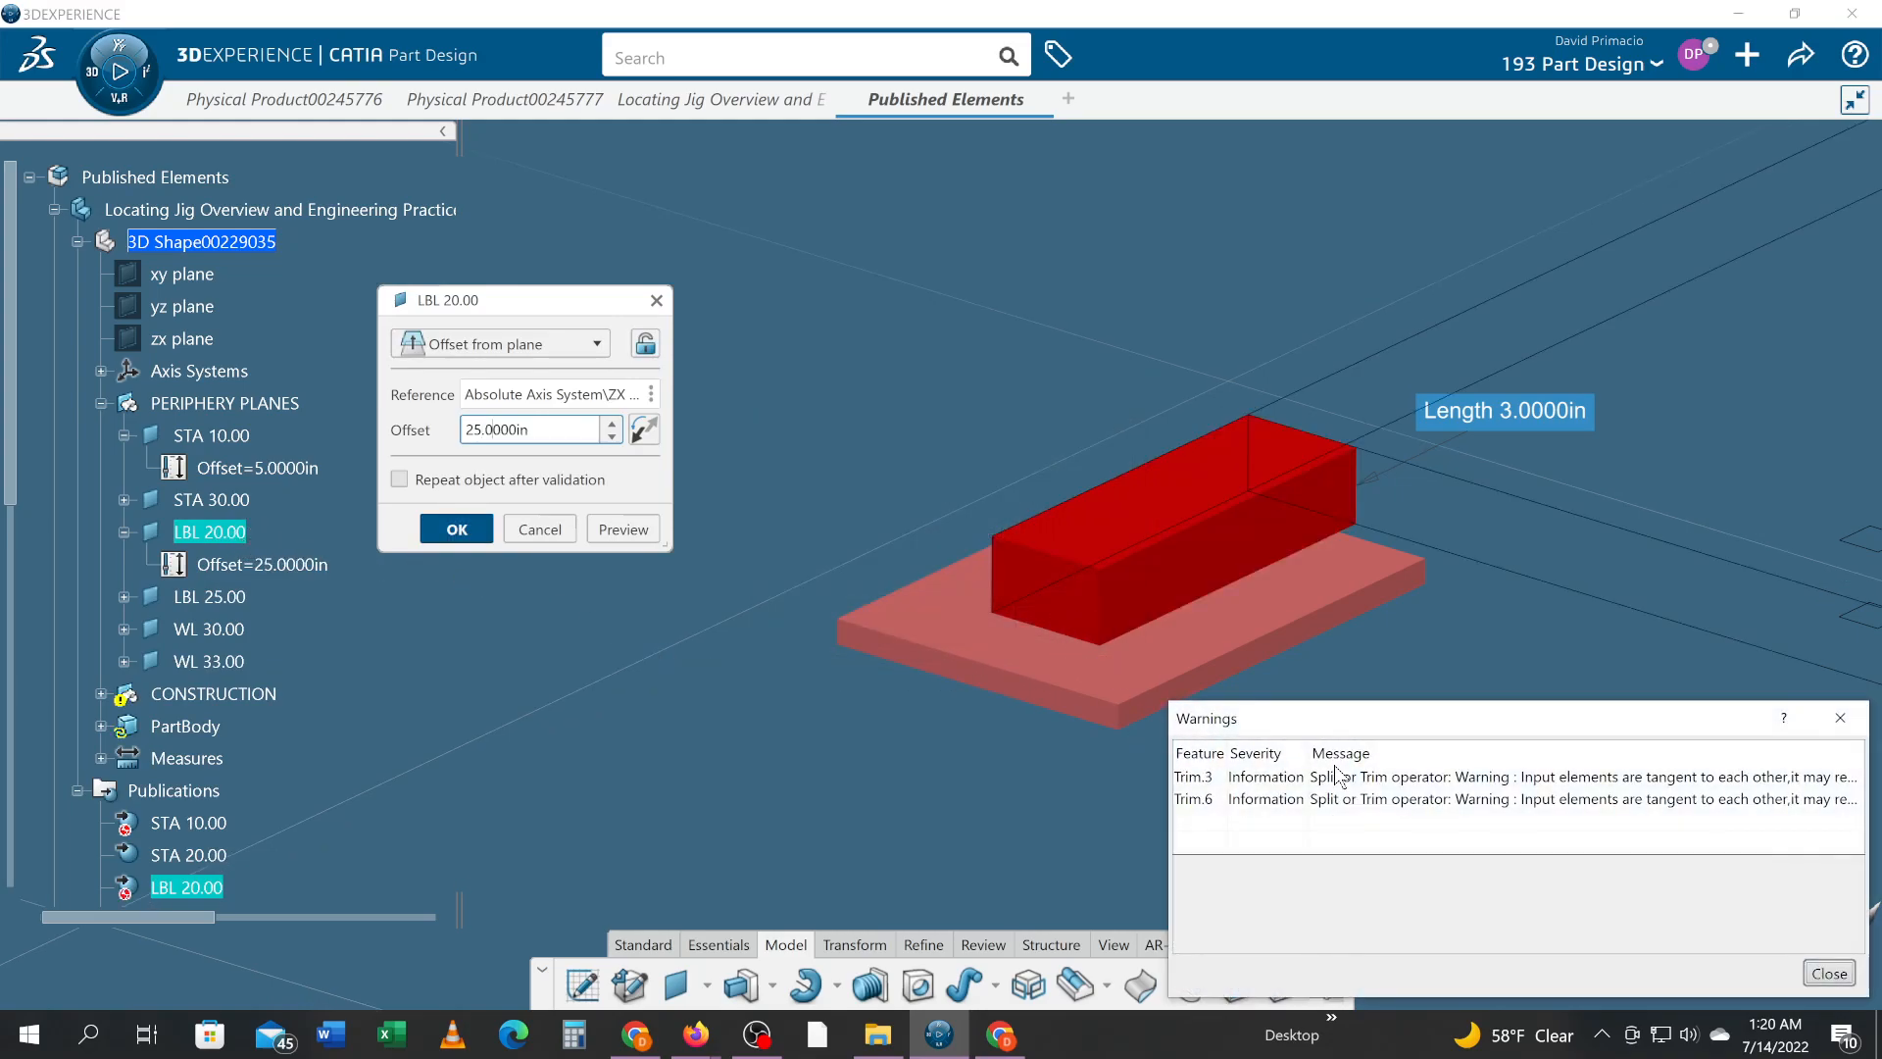
click(1829, 972)
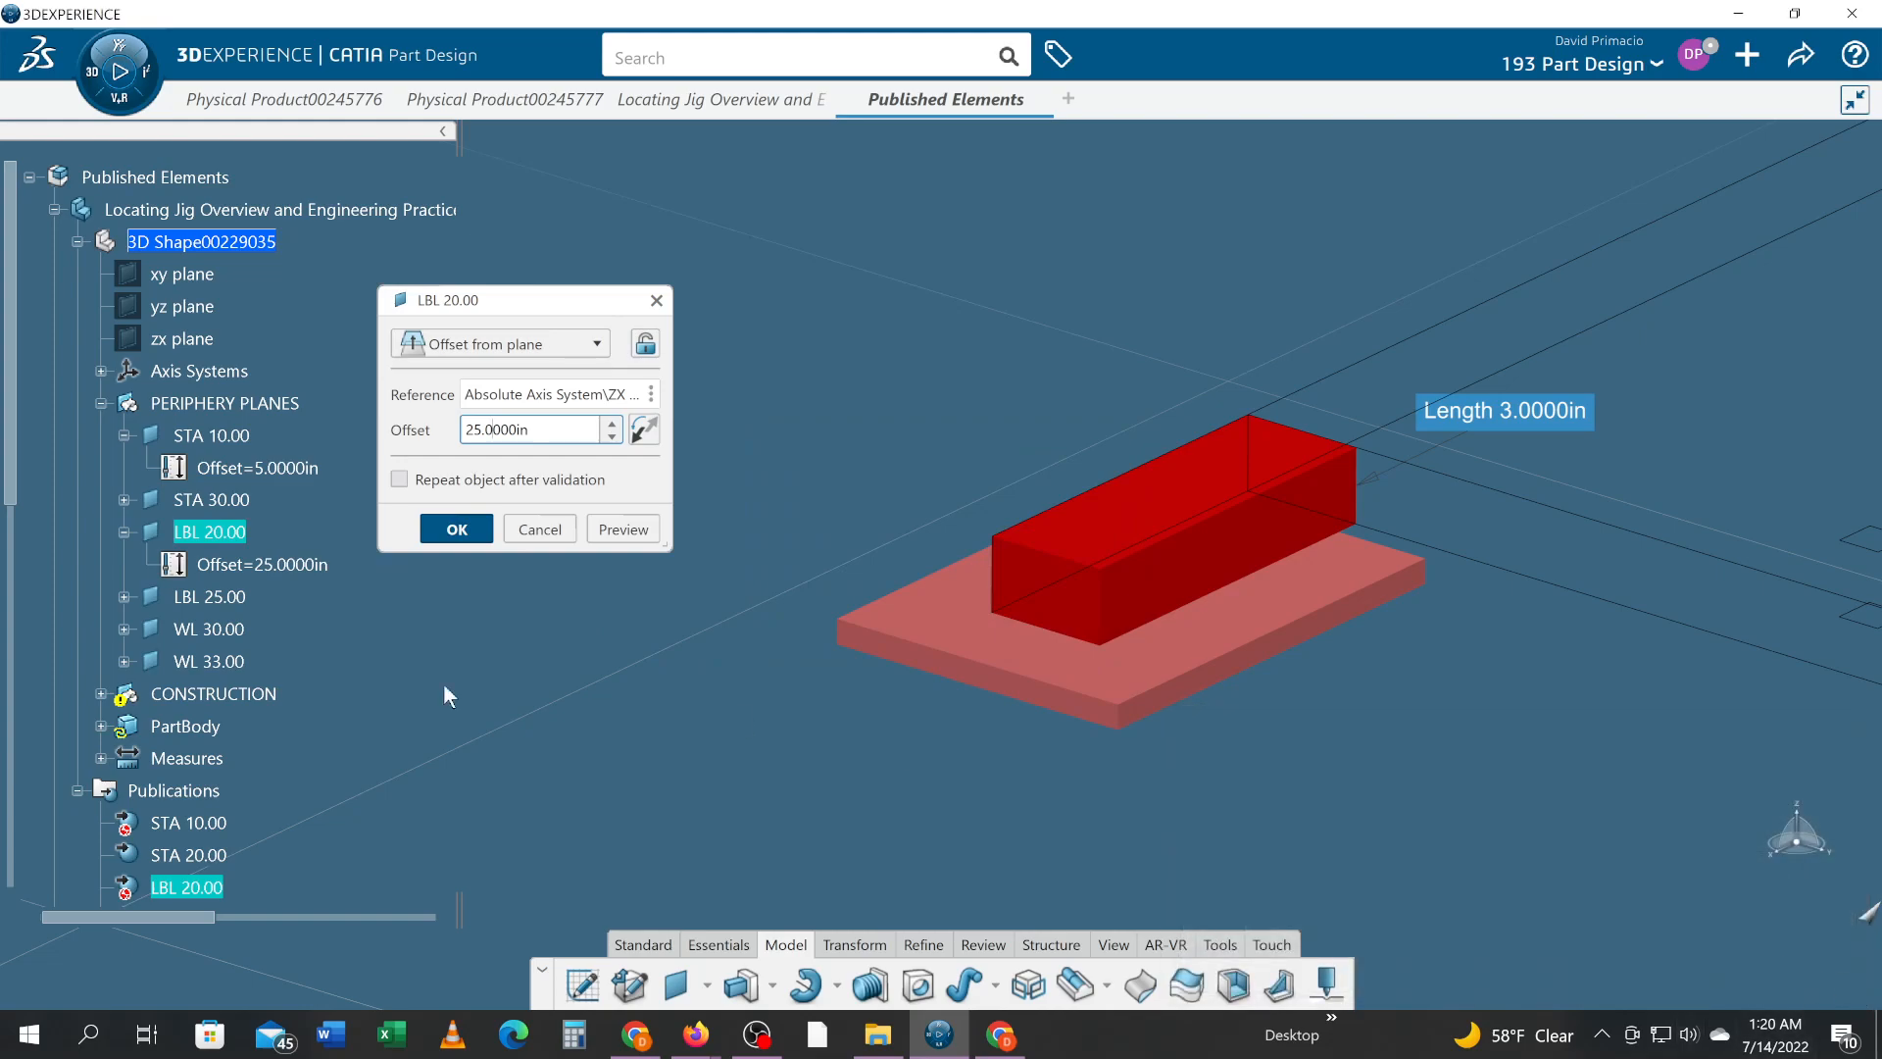
click(544, 531)
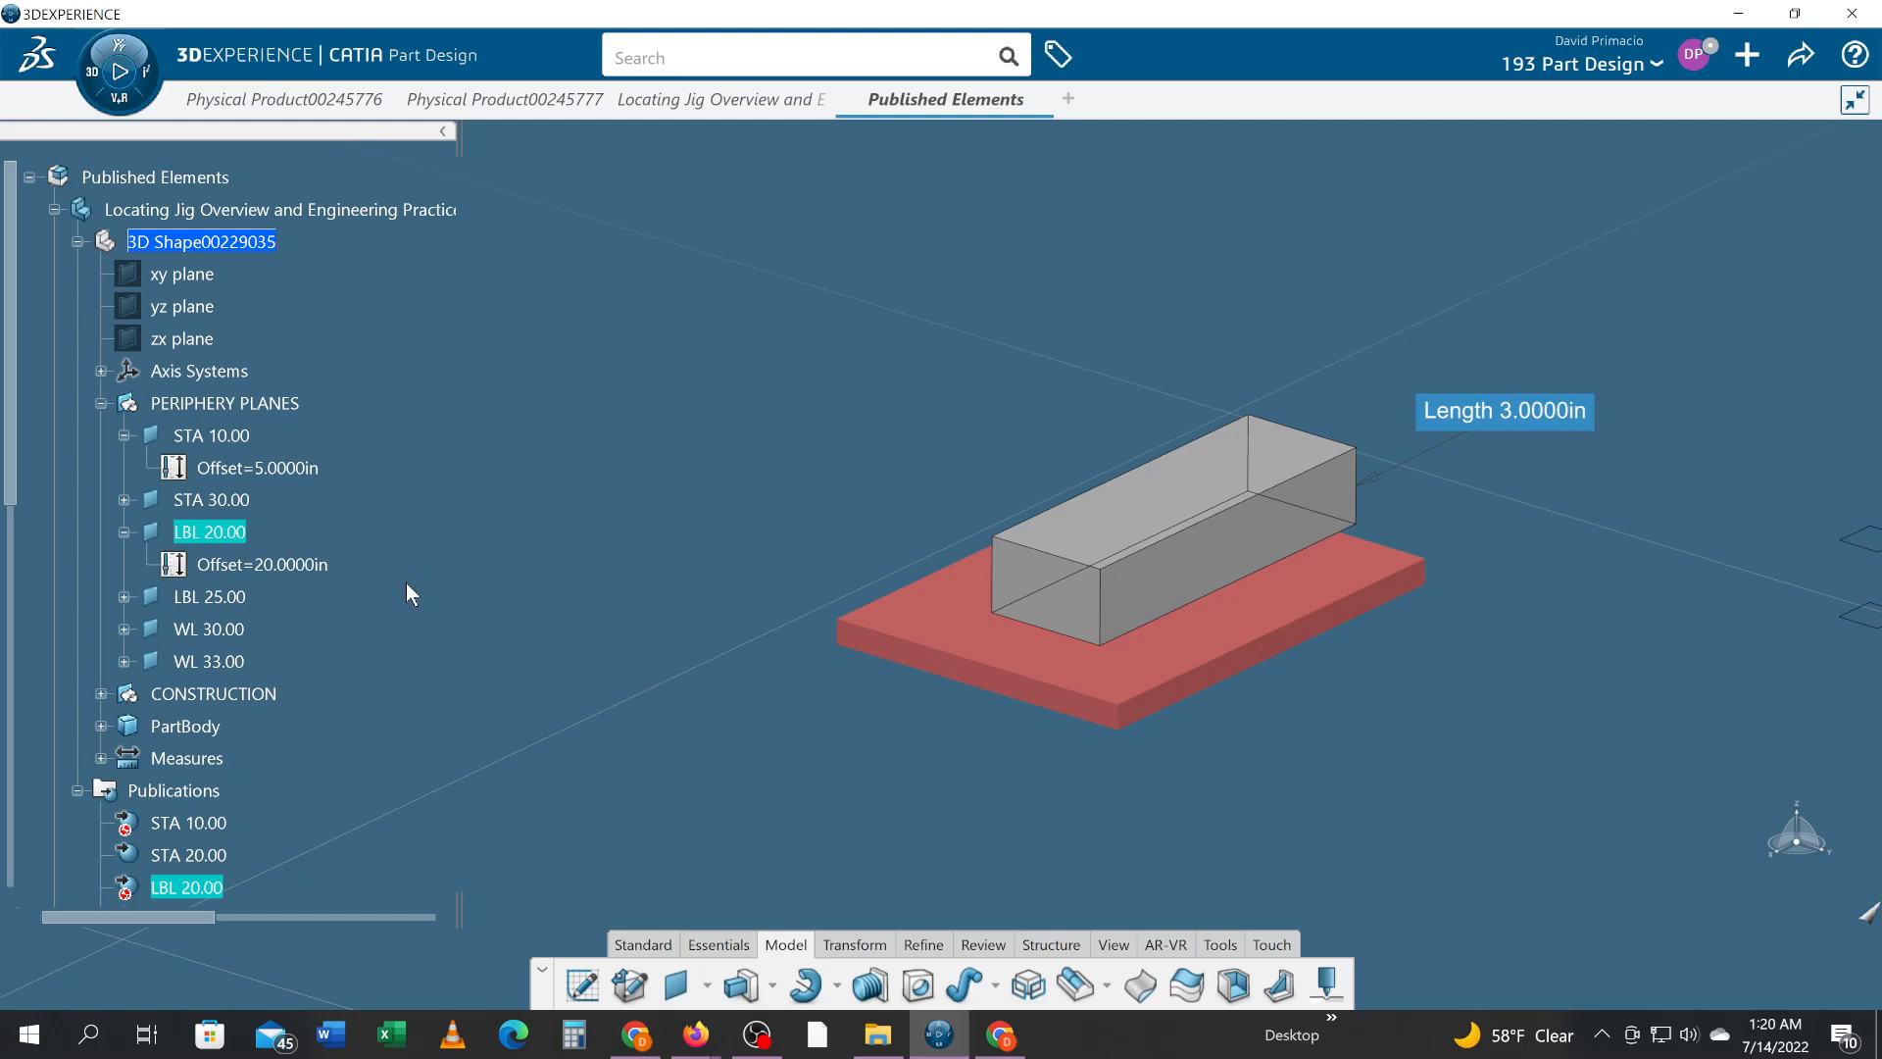
- Activate the Published Elements root assembly and update it
double_click(168, 182)
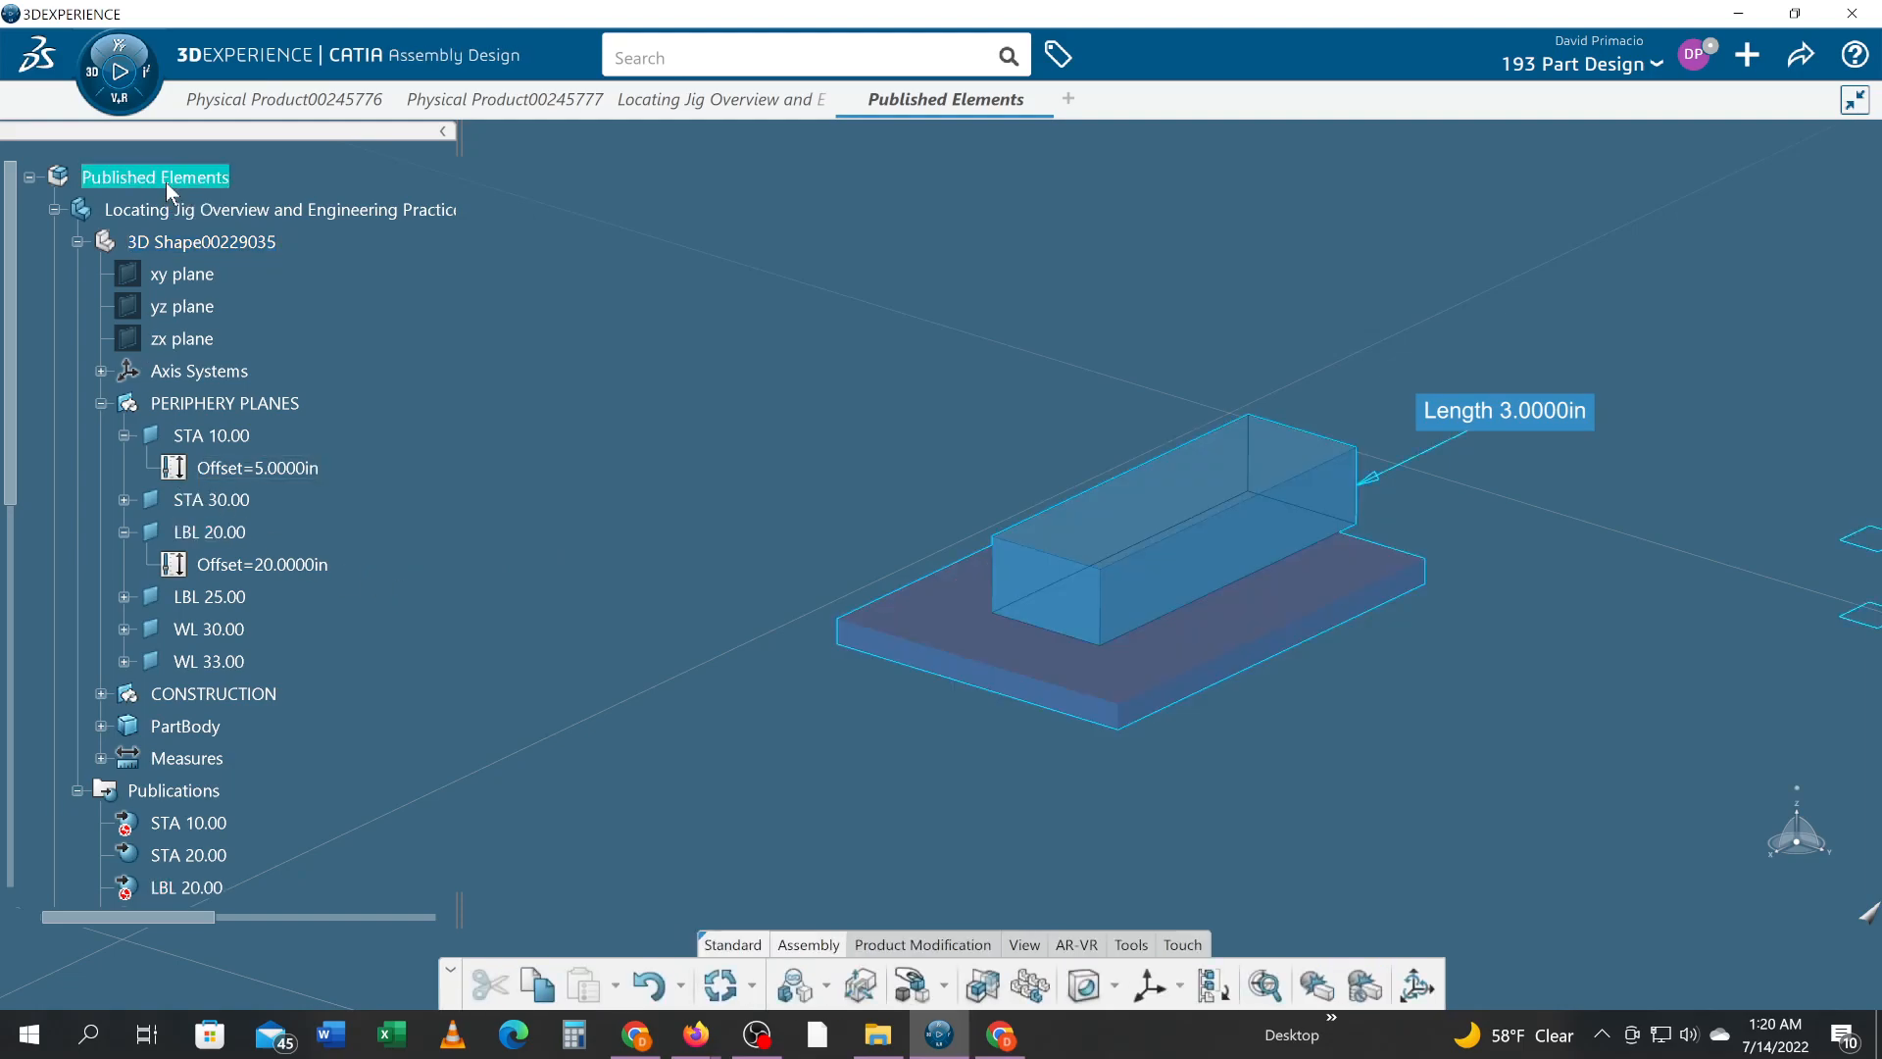
click(719, 984)
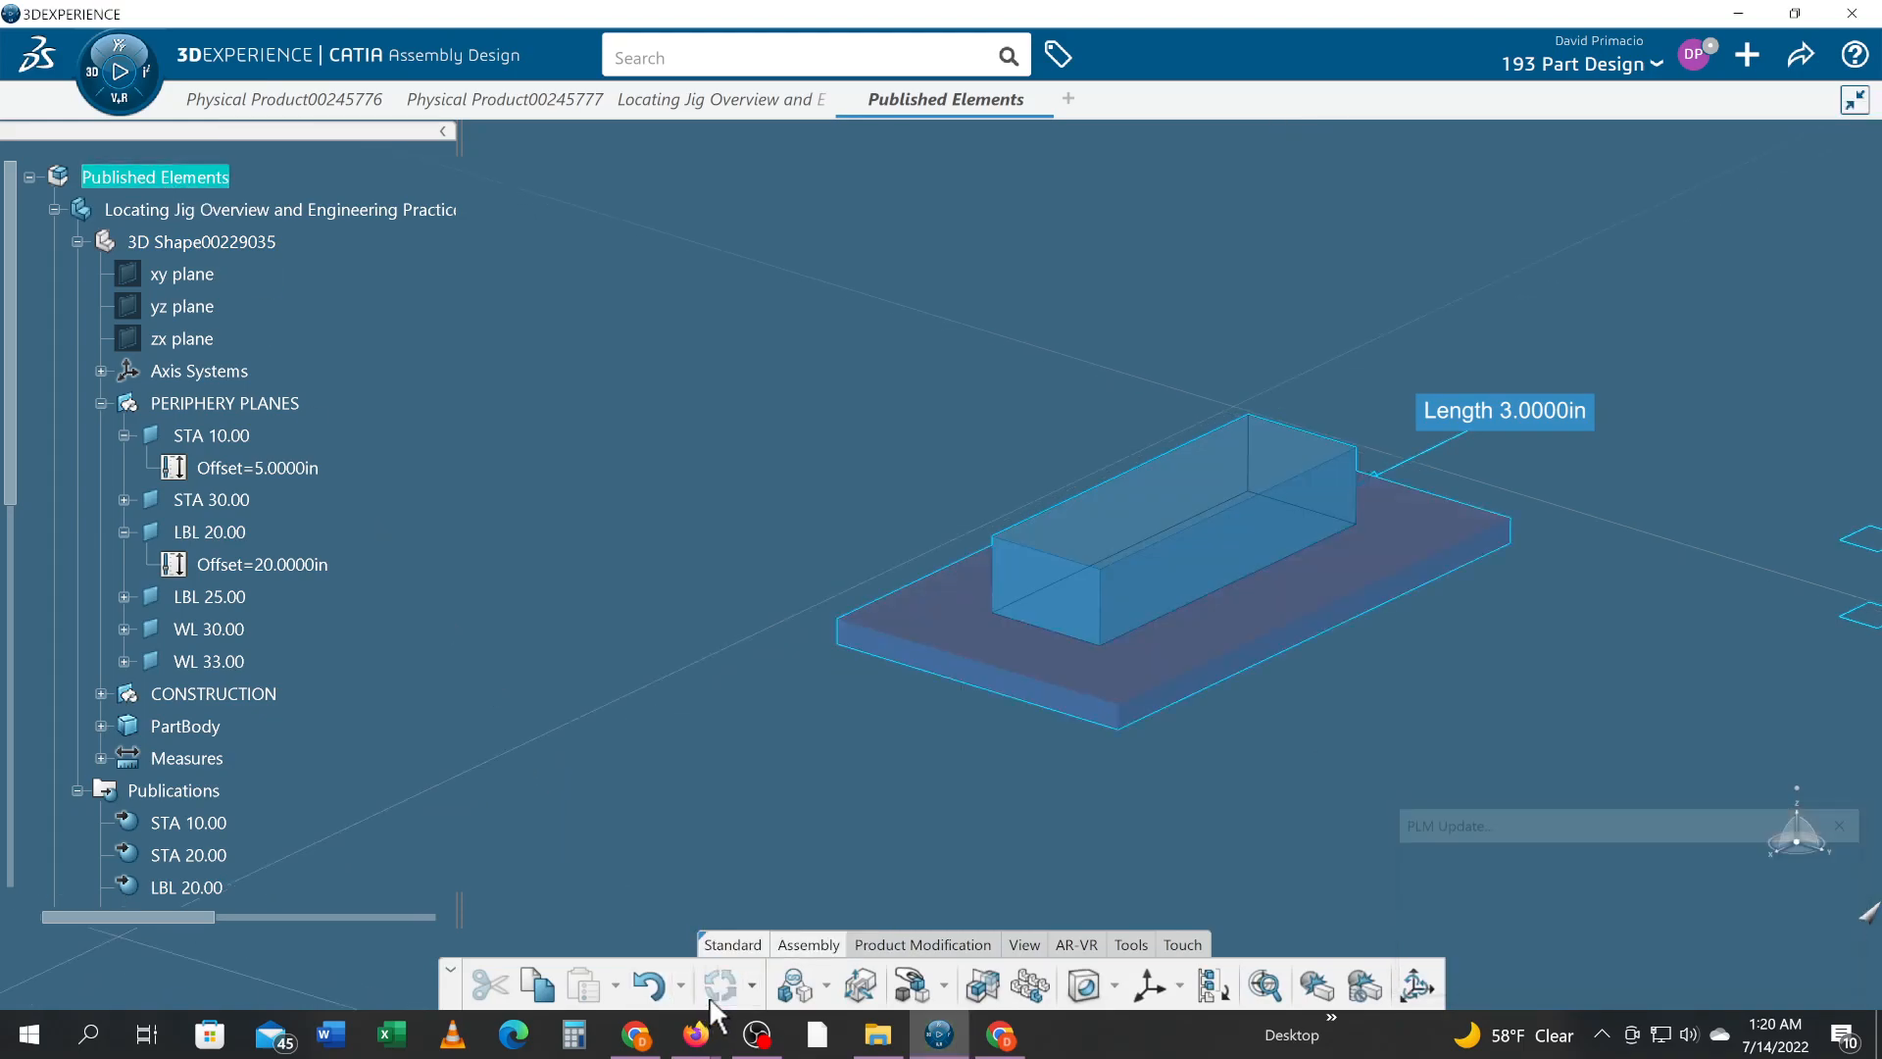
- Activate the Locating Jig part's shape and set the STA 30.00 periphery plane's offset to 25 in
double_click(240, 500)
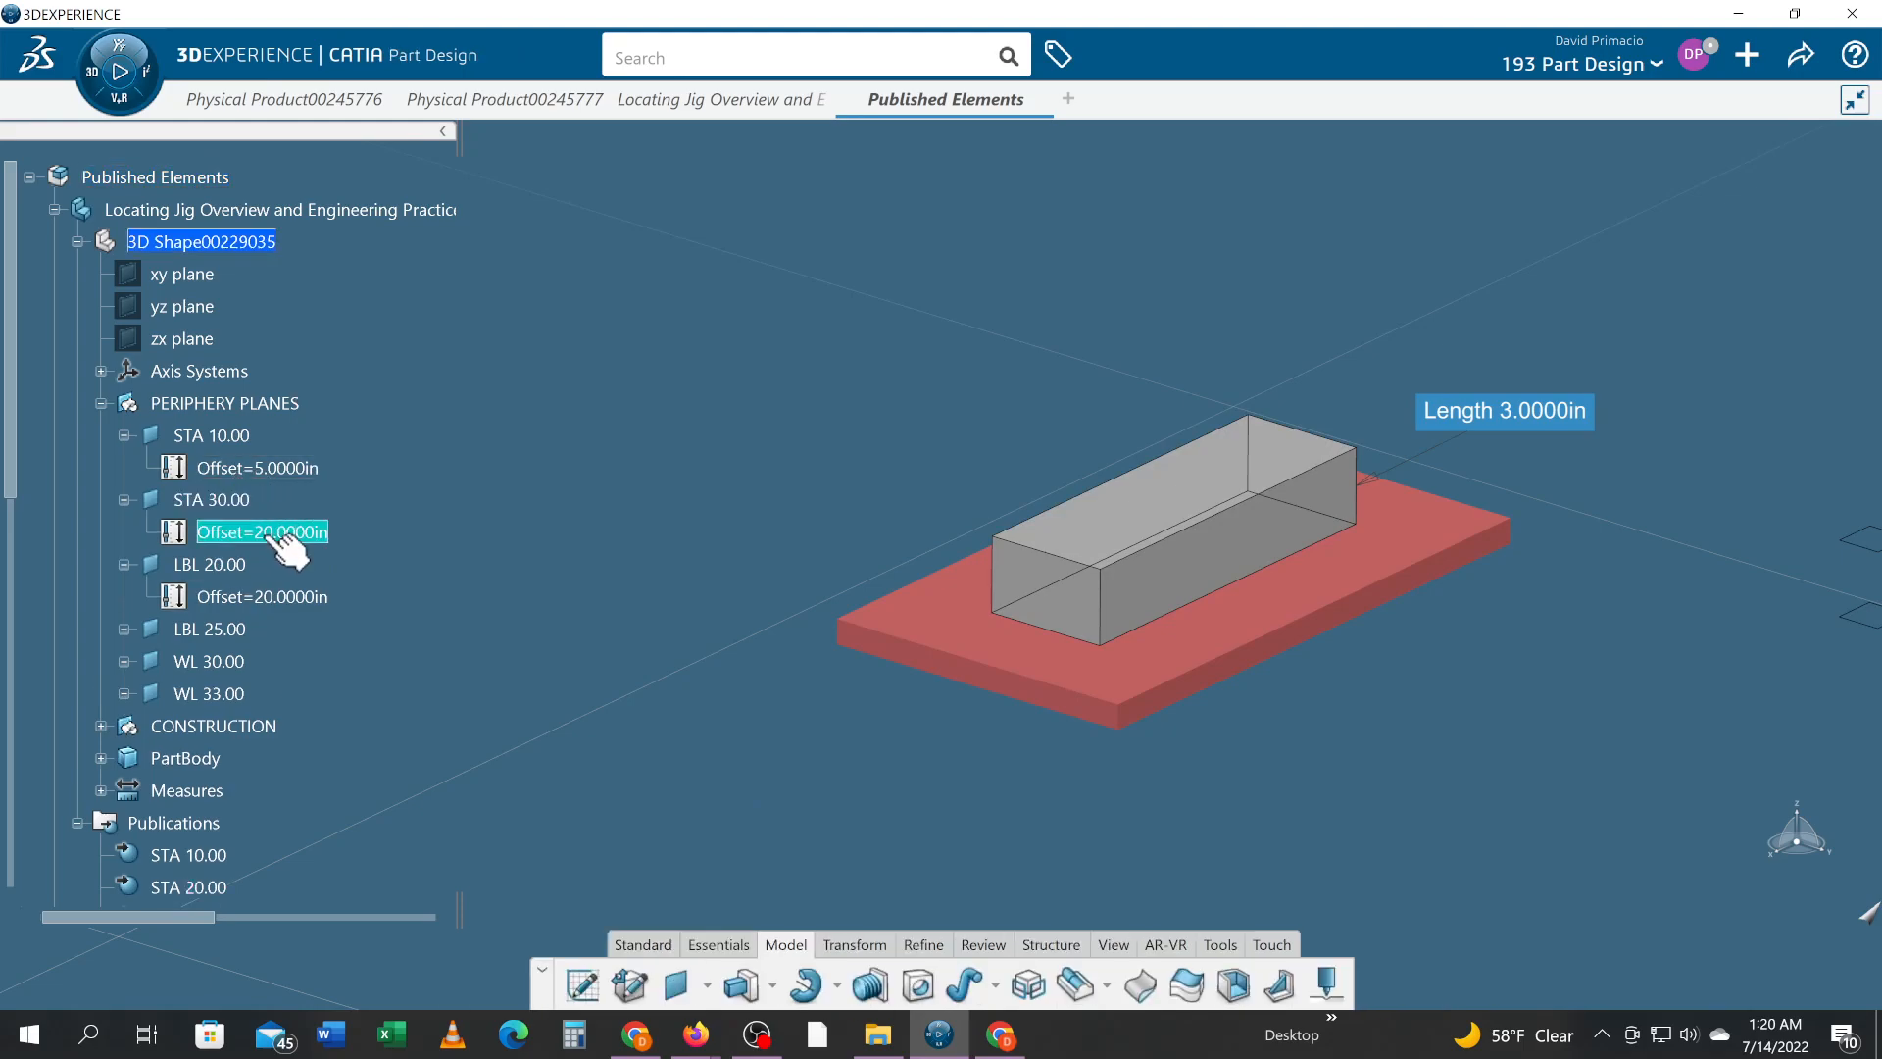
double_click(265, 532)
text(25)
key(Return)
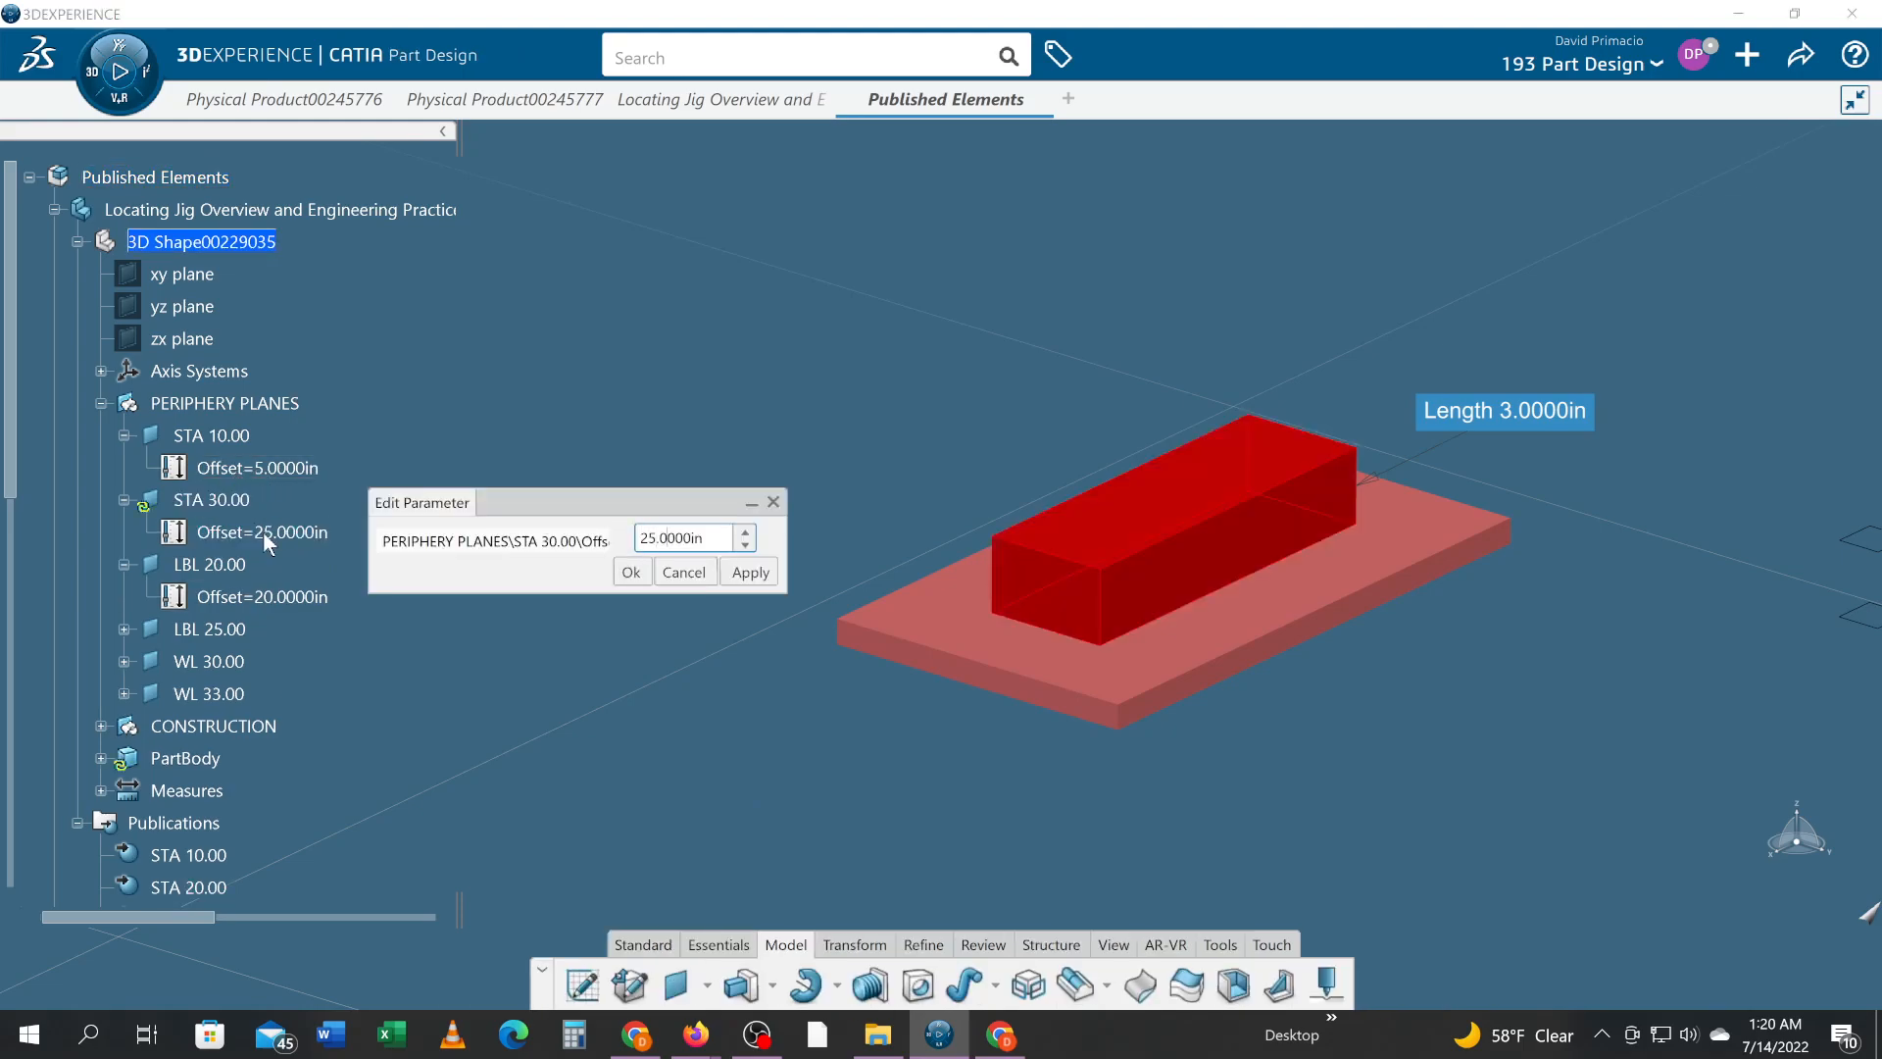
- Set the LBL 20.00 periphery plane's offset to 18 in and the LBL 25.00 periphery plane's offset to 27.5 in
double_click(275, 597)
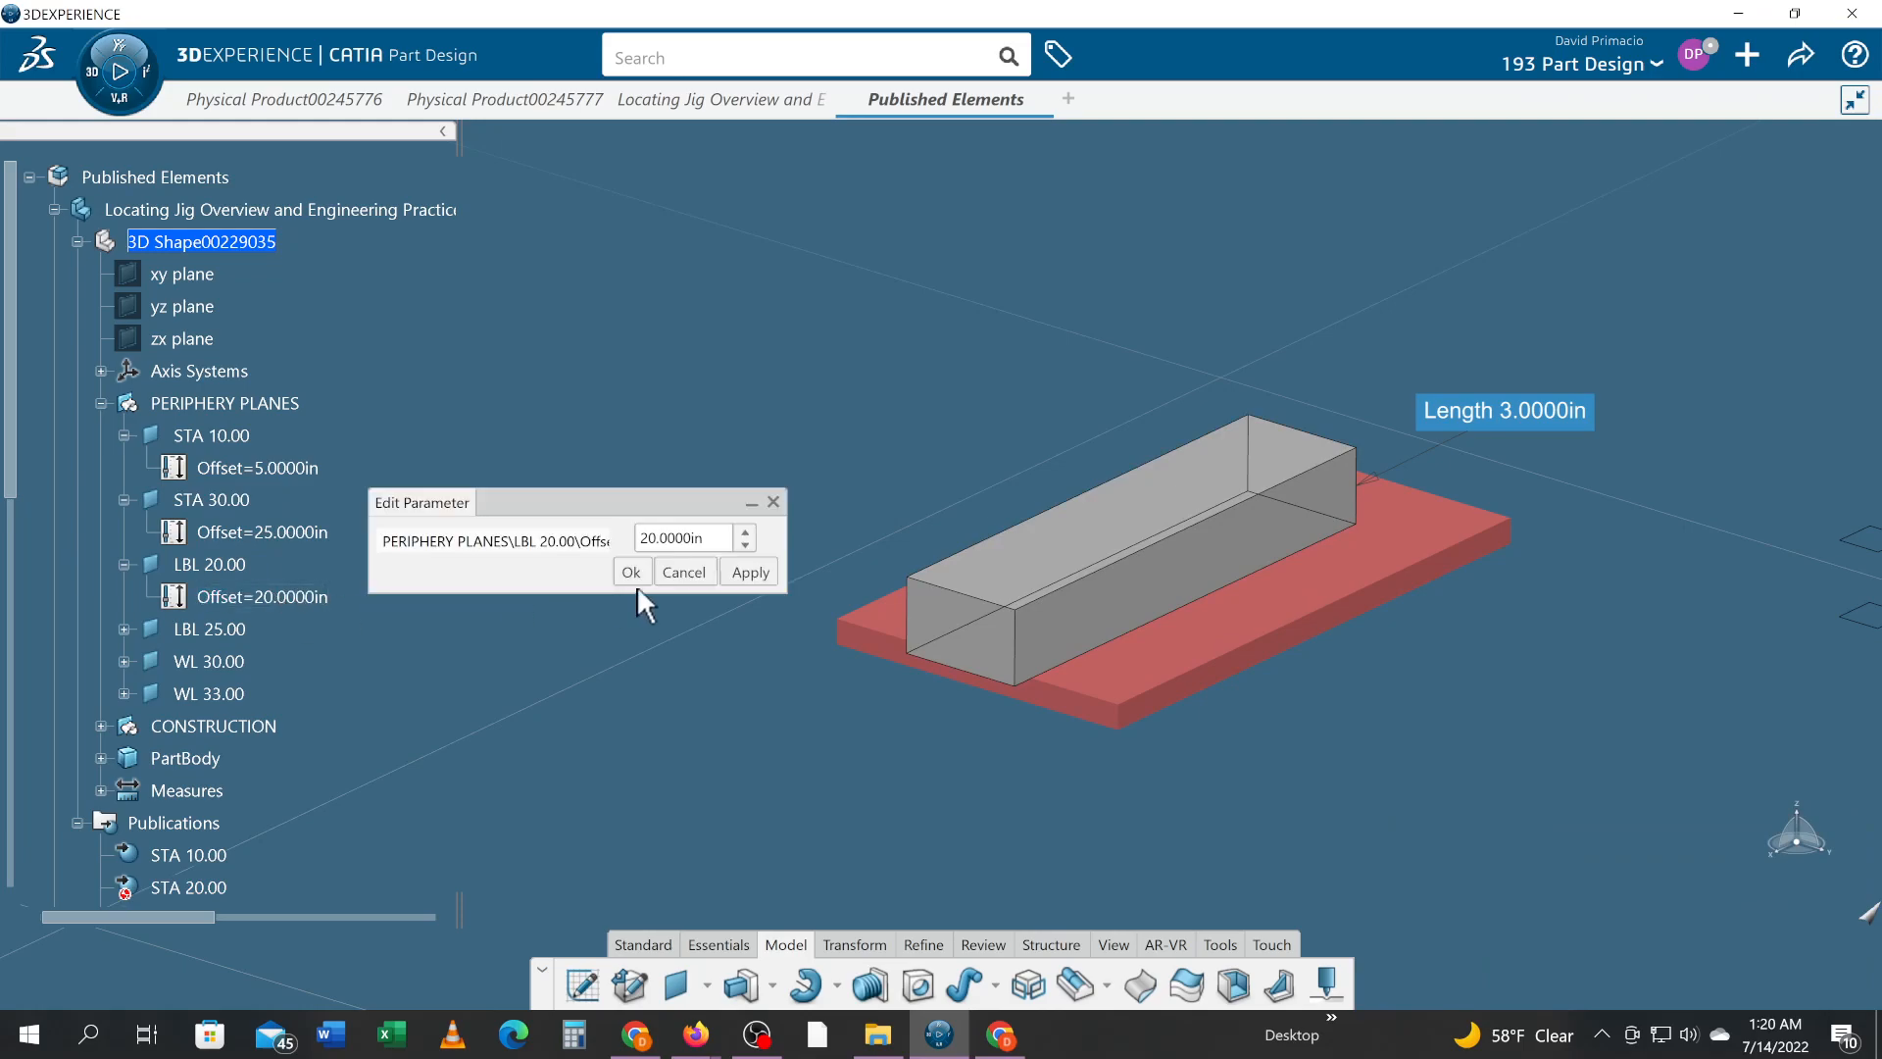
double_click(674, 545)
text(18)
click(630, 571)
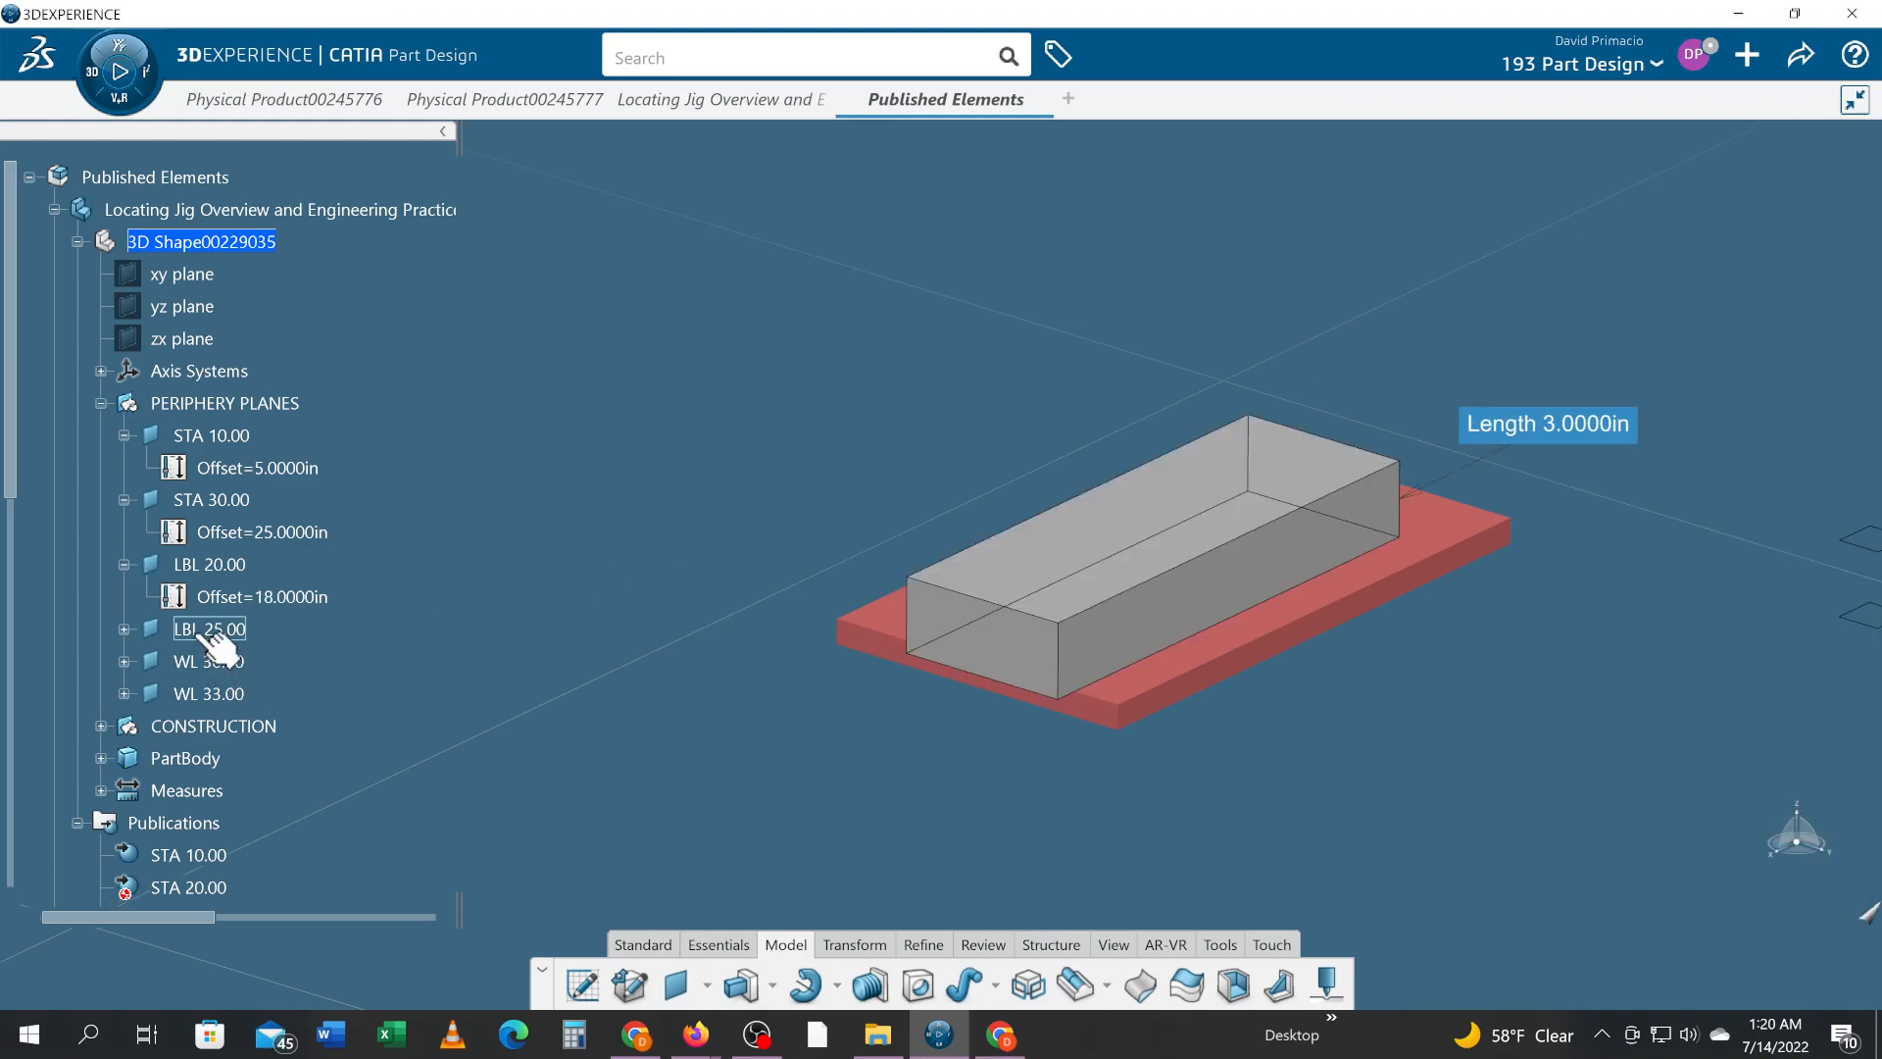
click(124, 629)
double_click(283, 662)
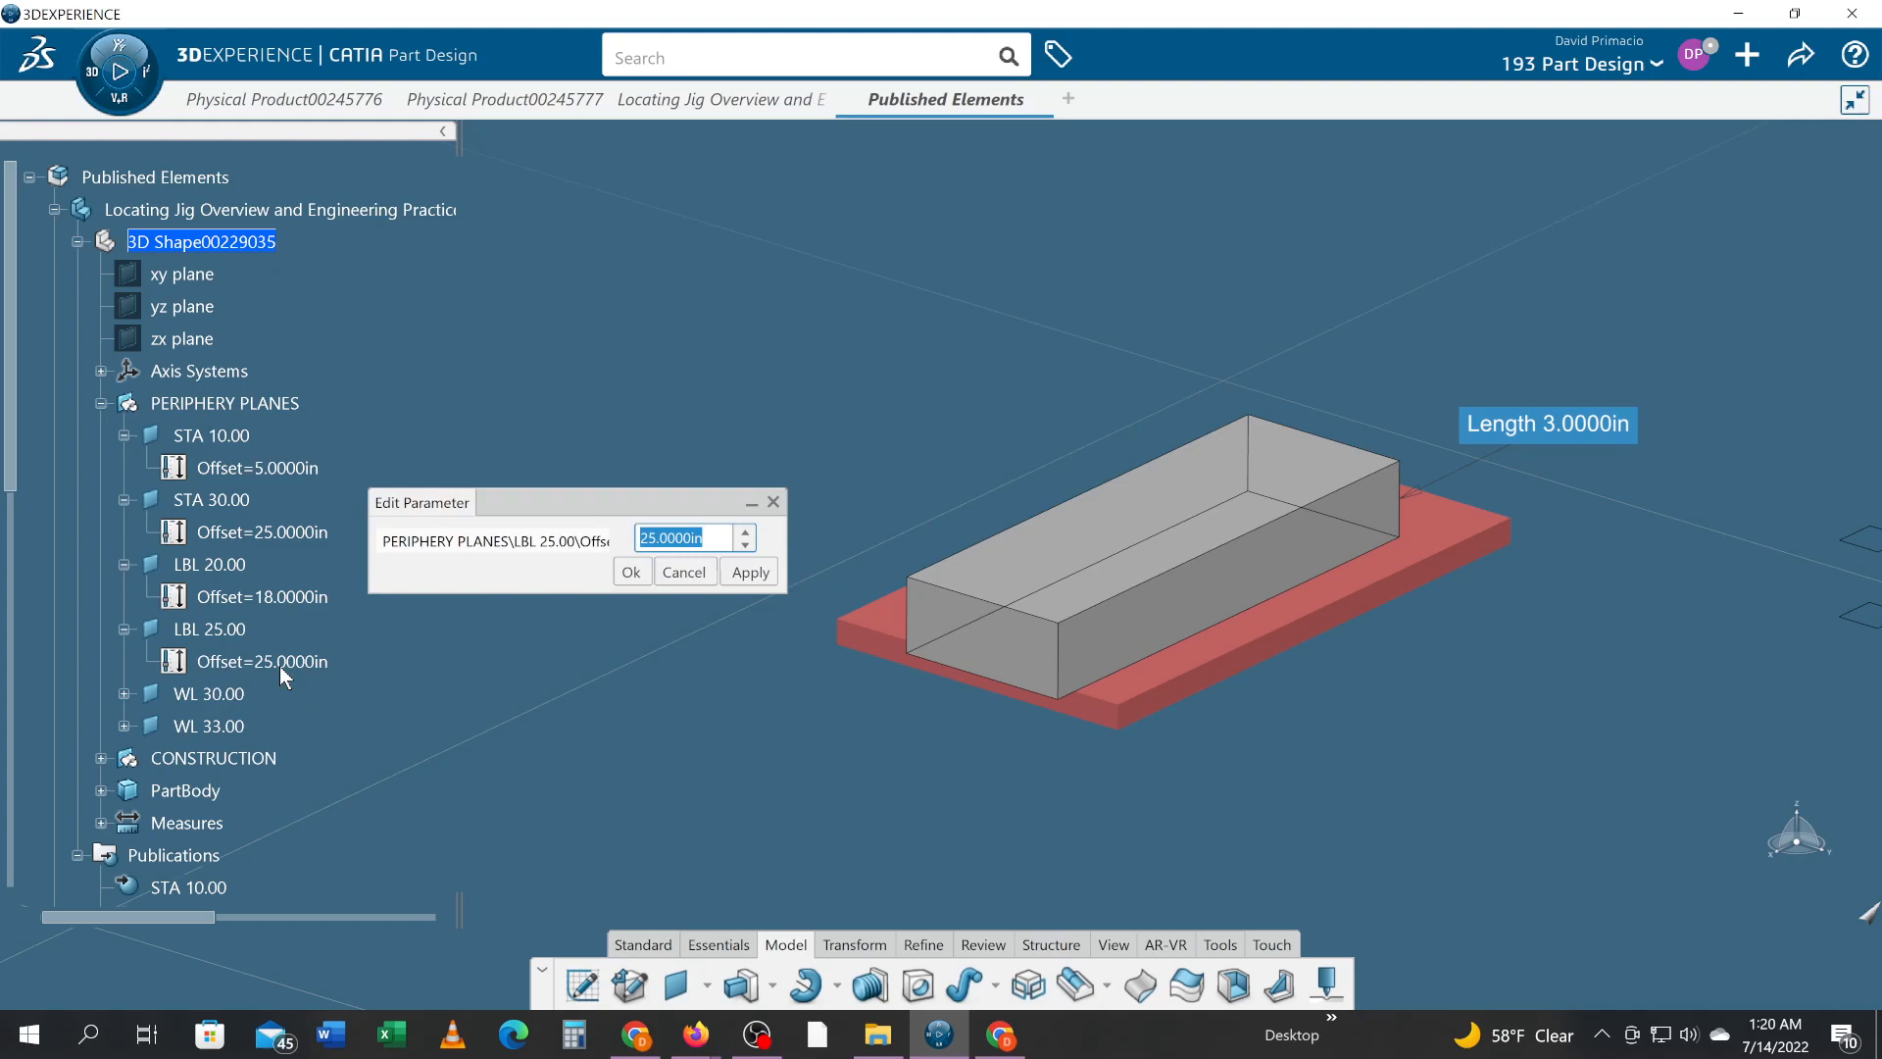
text(27.5)
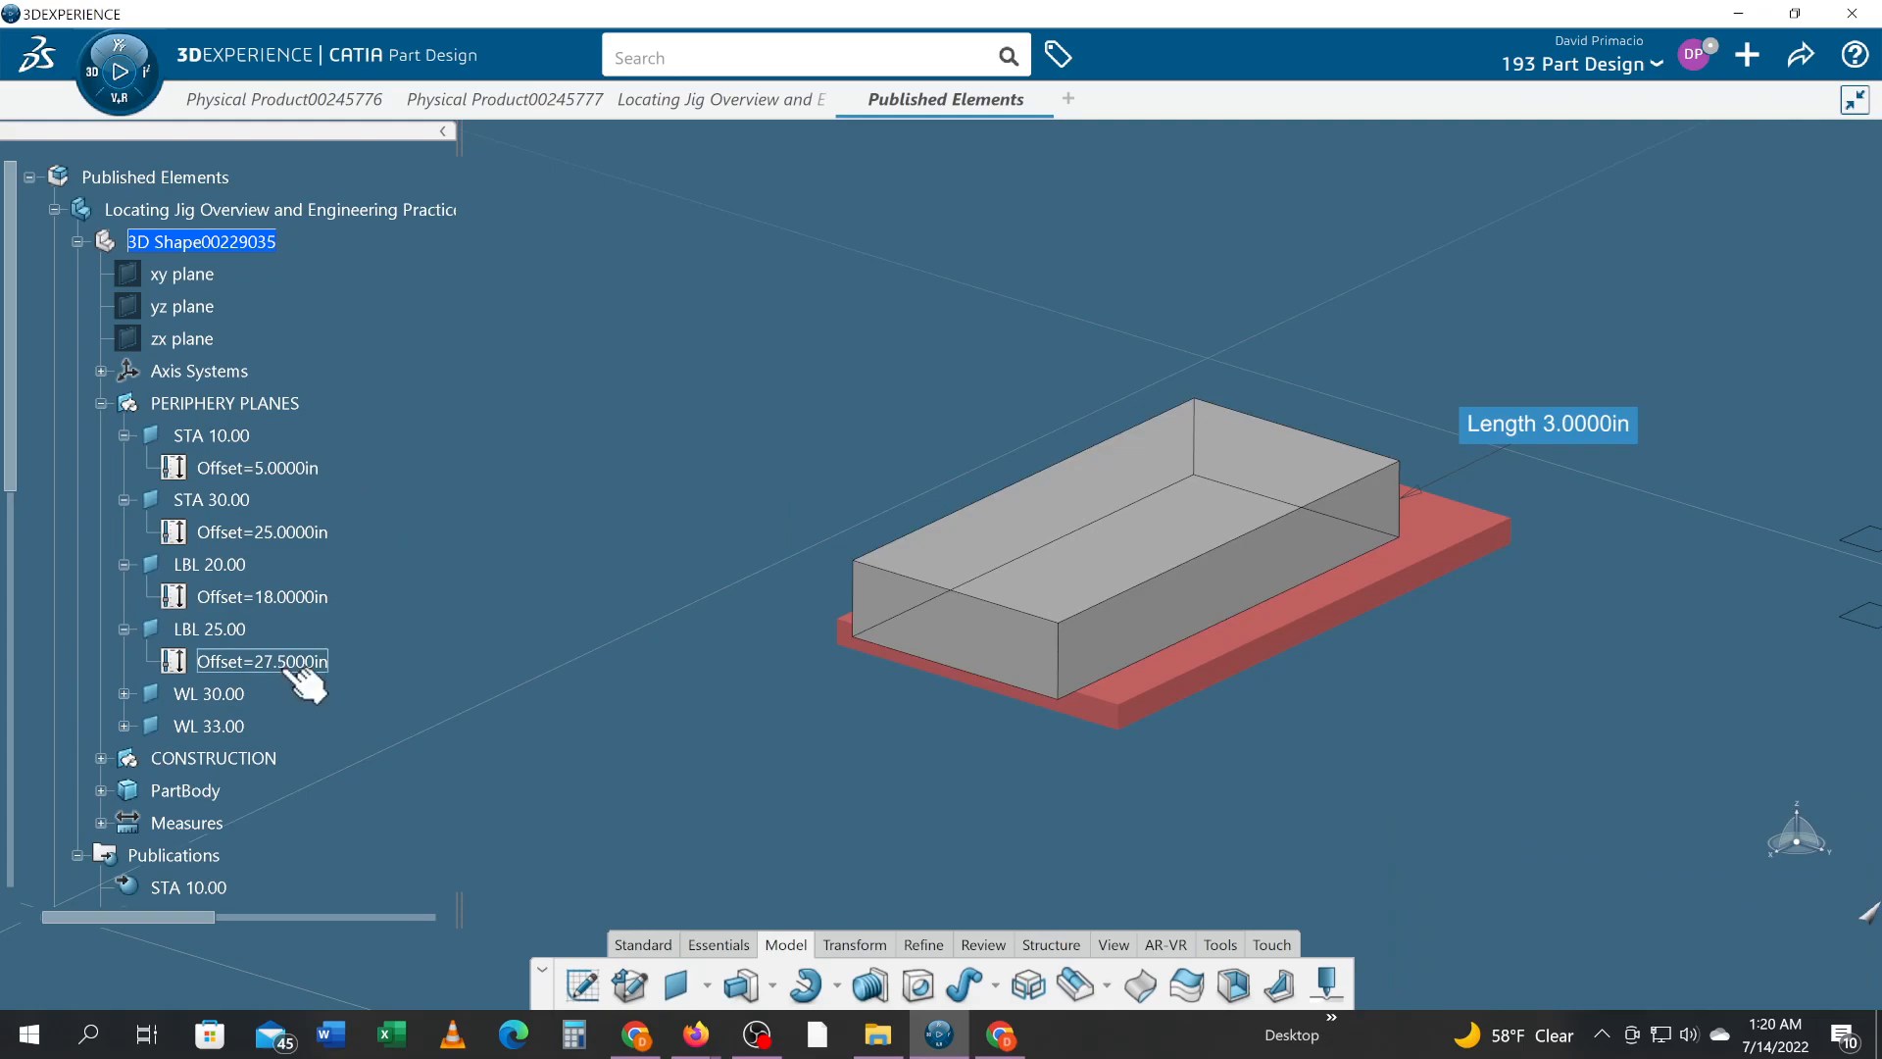
- Update the Published Elements root assembly and inspect the tooling plate around the jig block from several angles
double_click(159, 178)
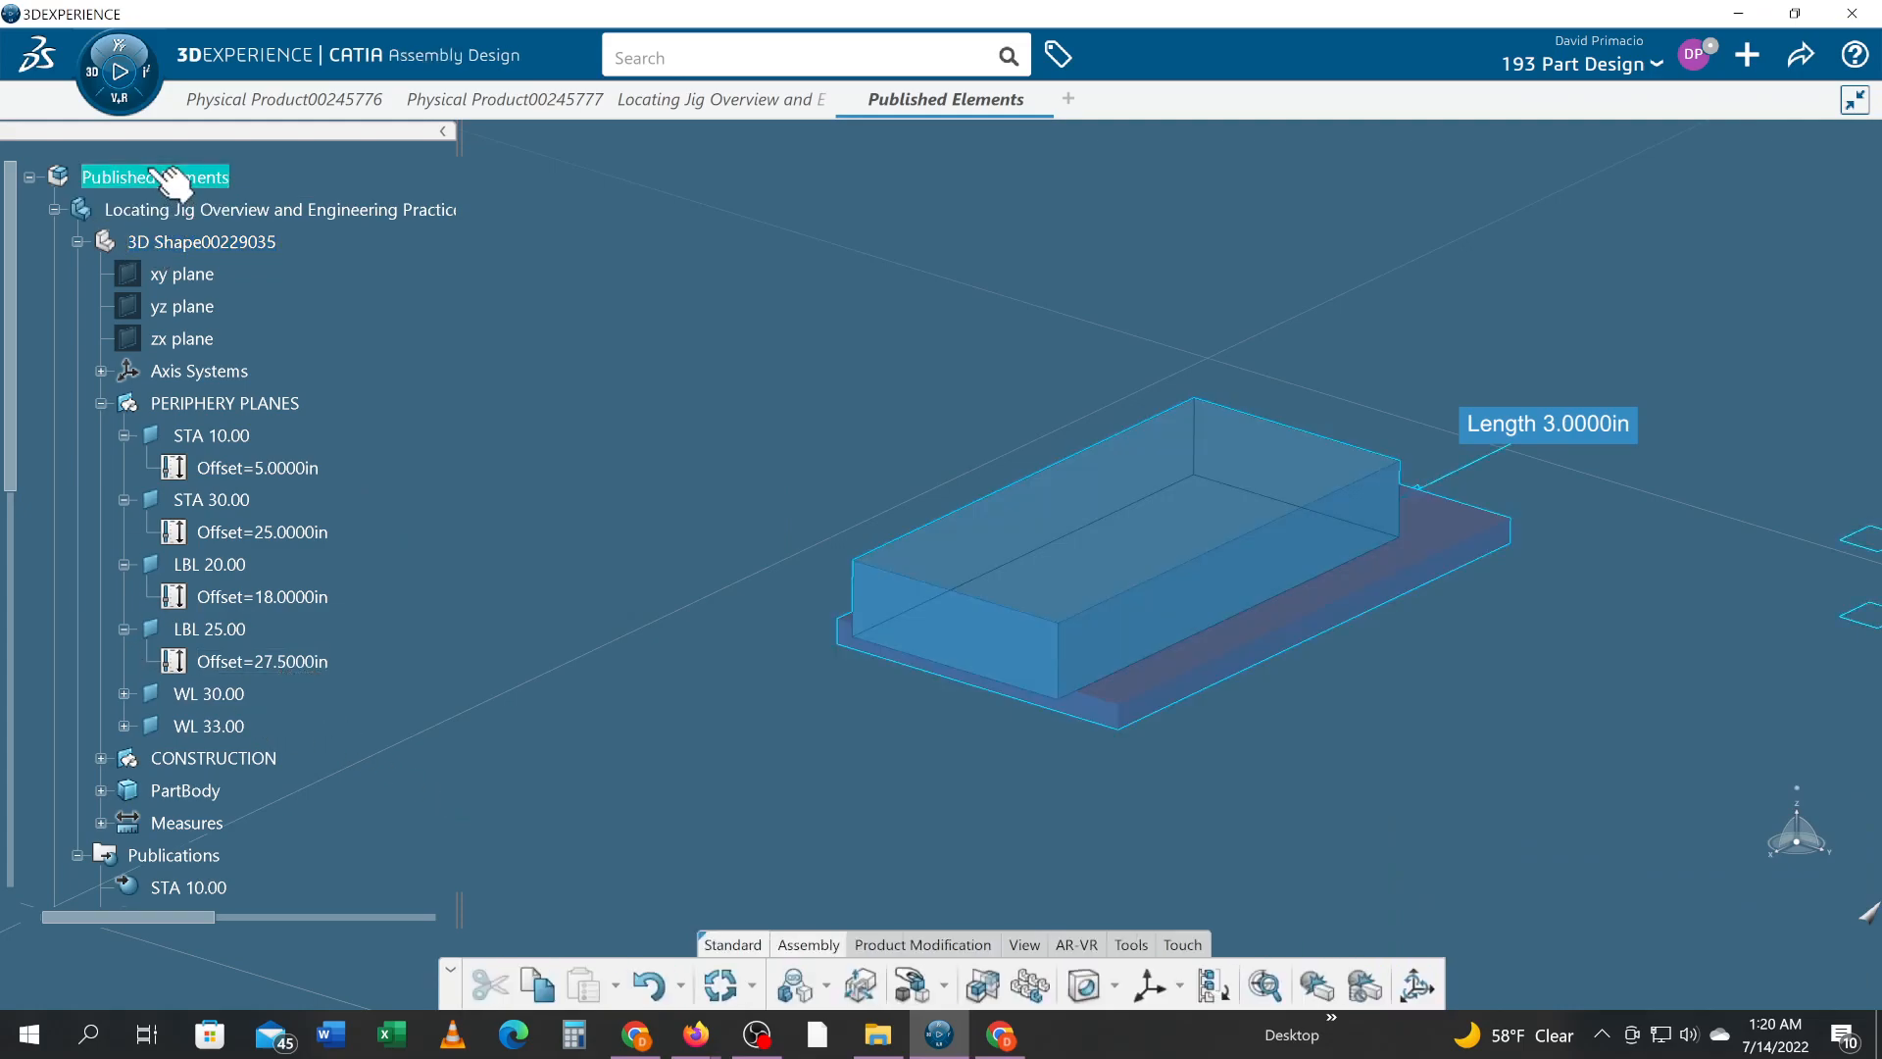
click(728, 985)
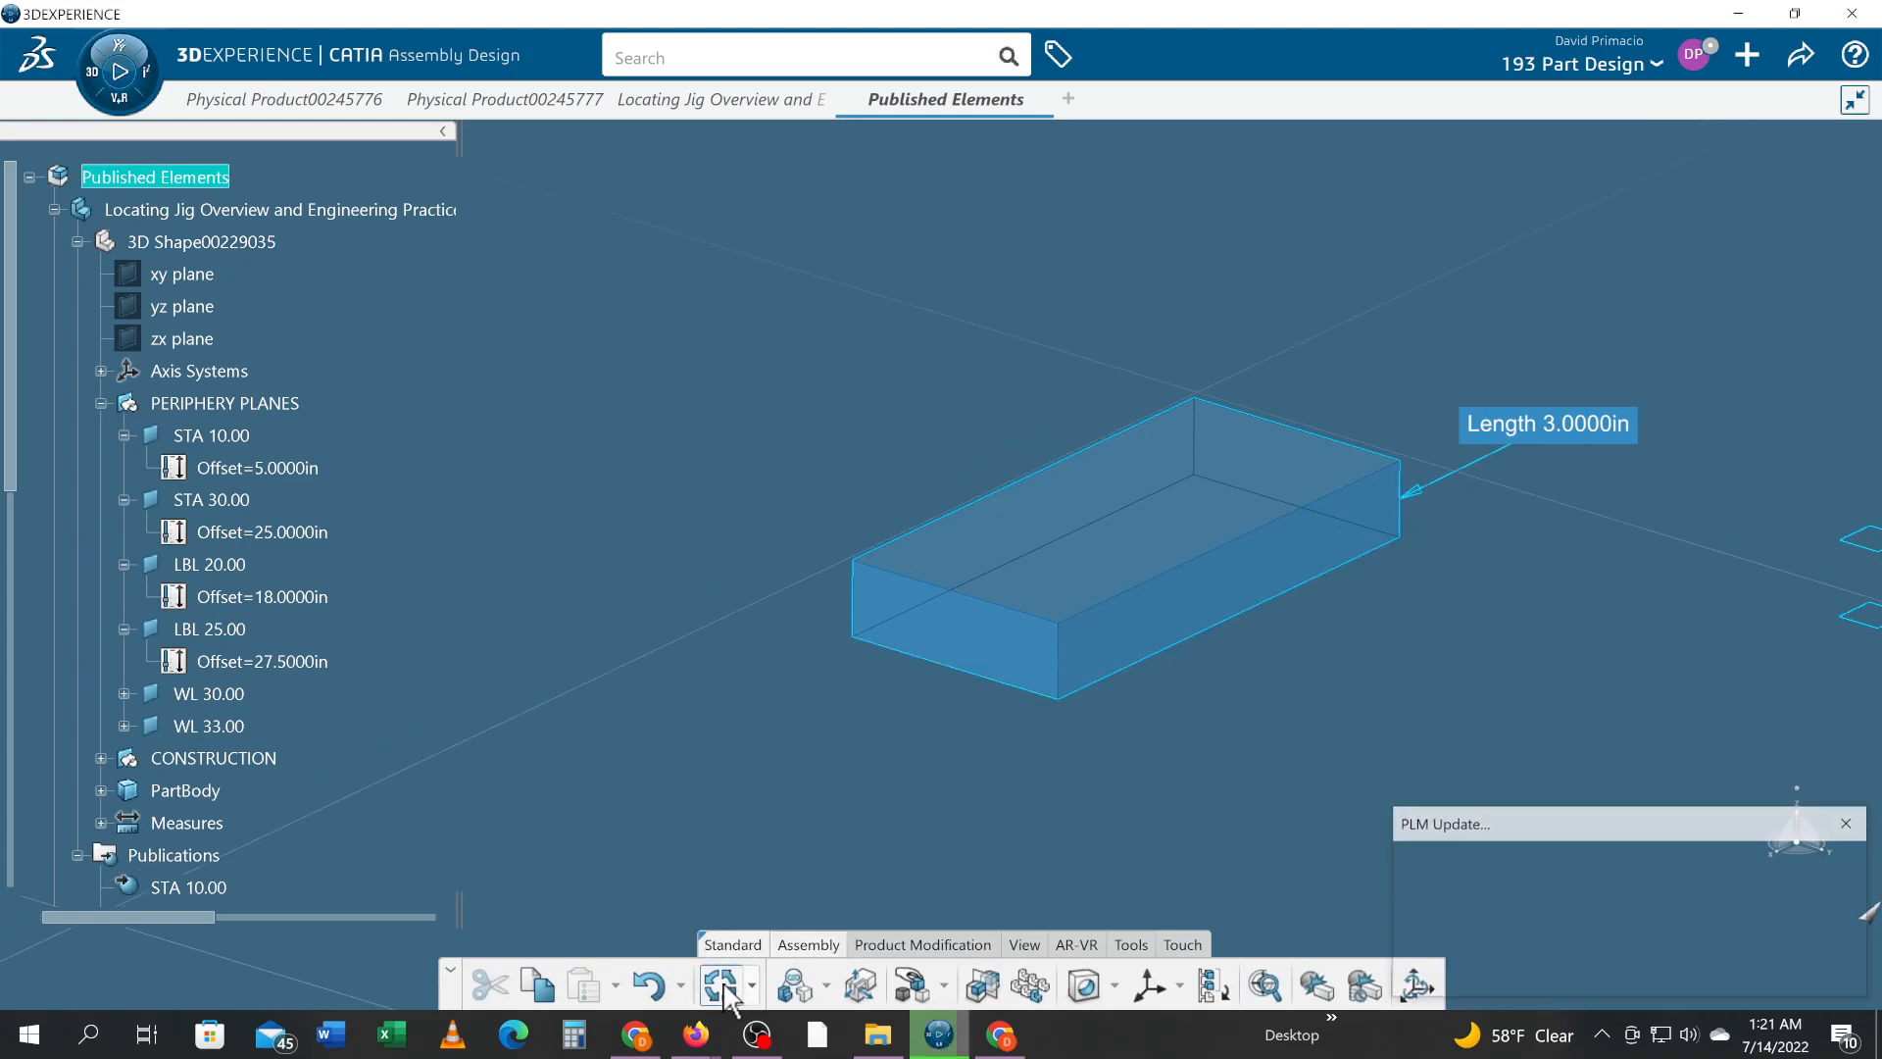
middle_drag(693, 777, 454, 667)
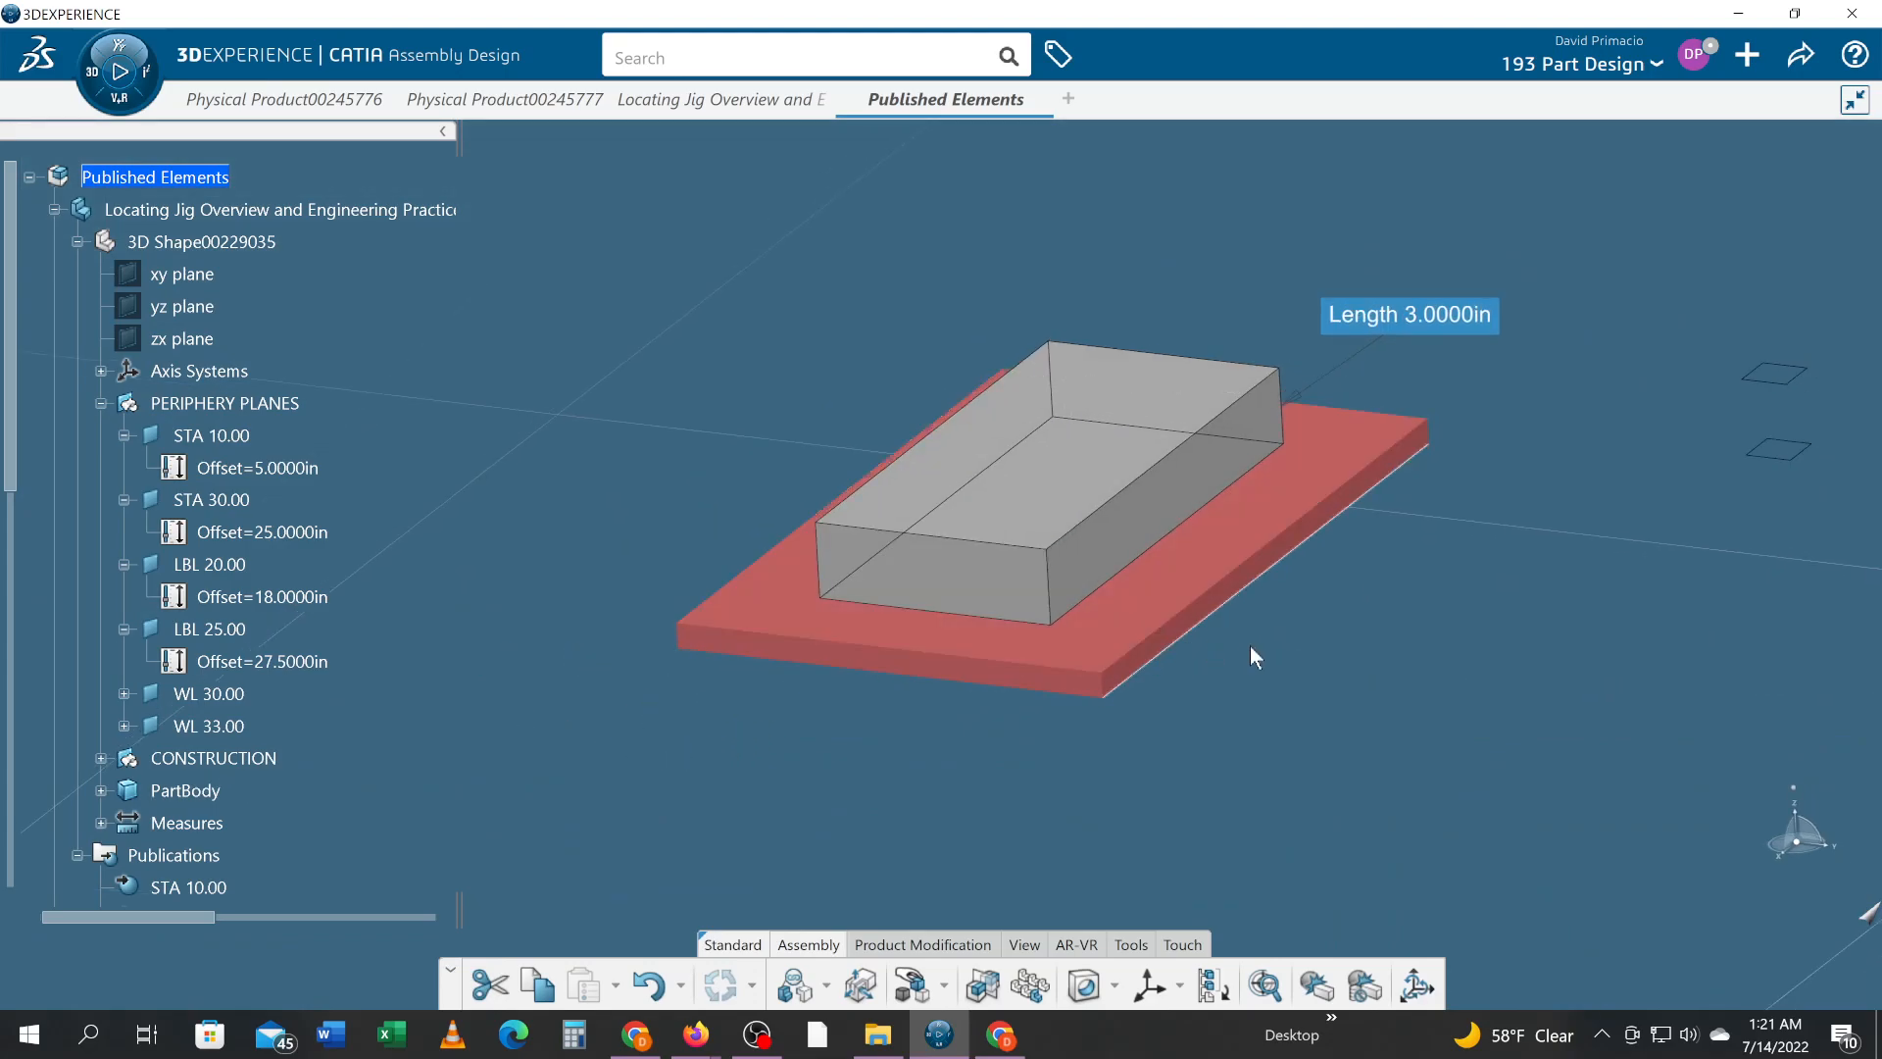
middle_drag(1008, 743, 1065, 751)
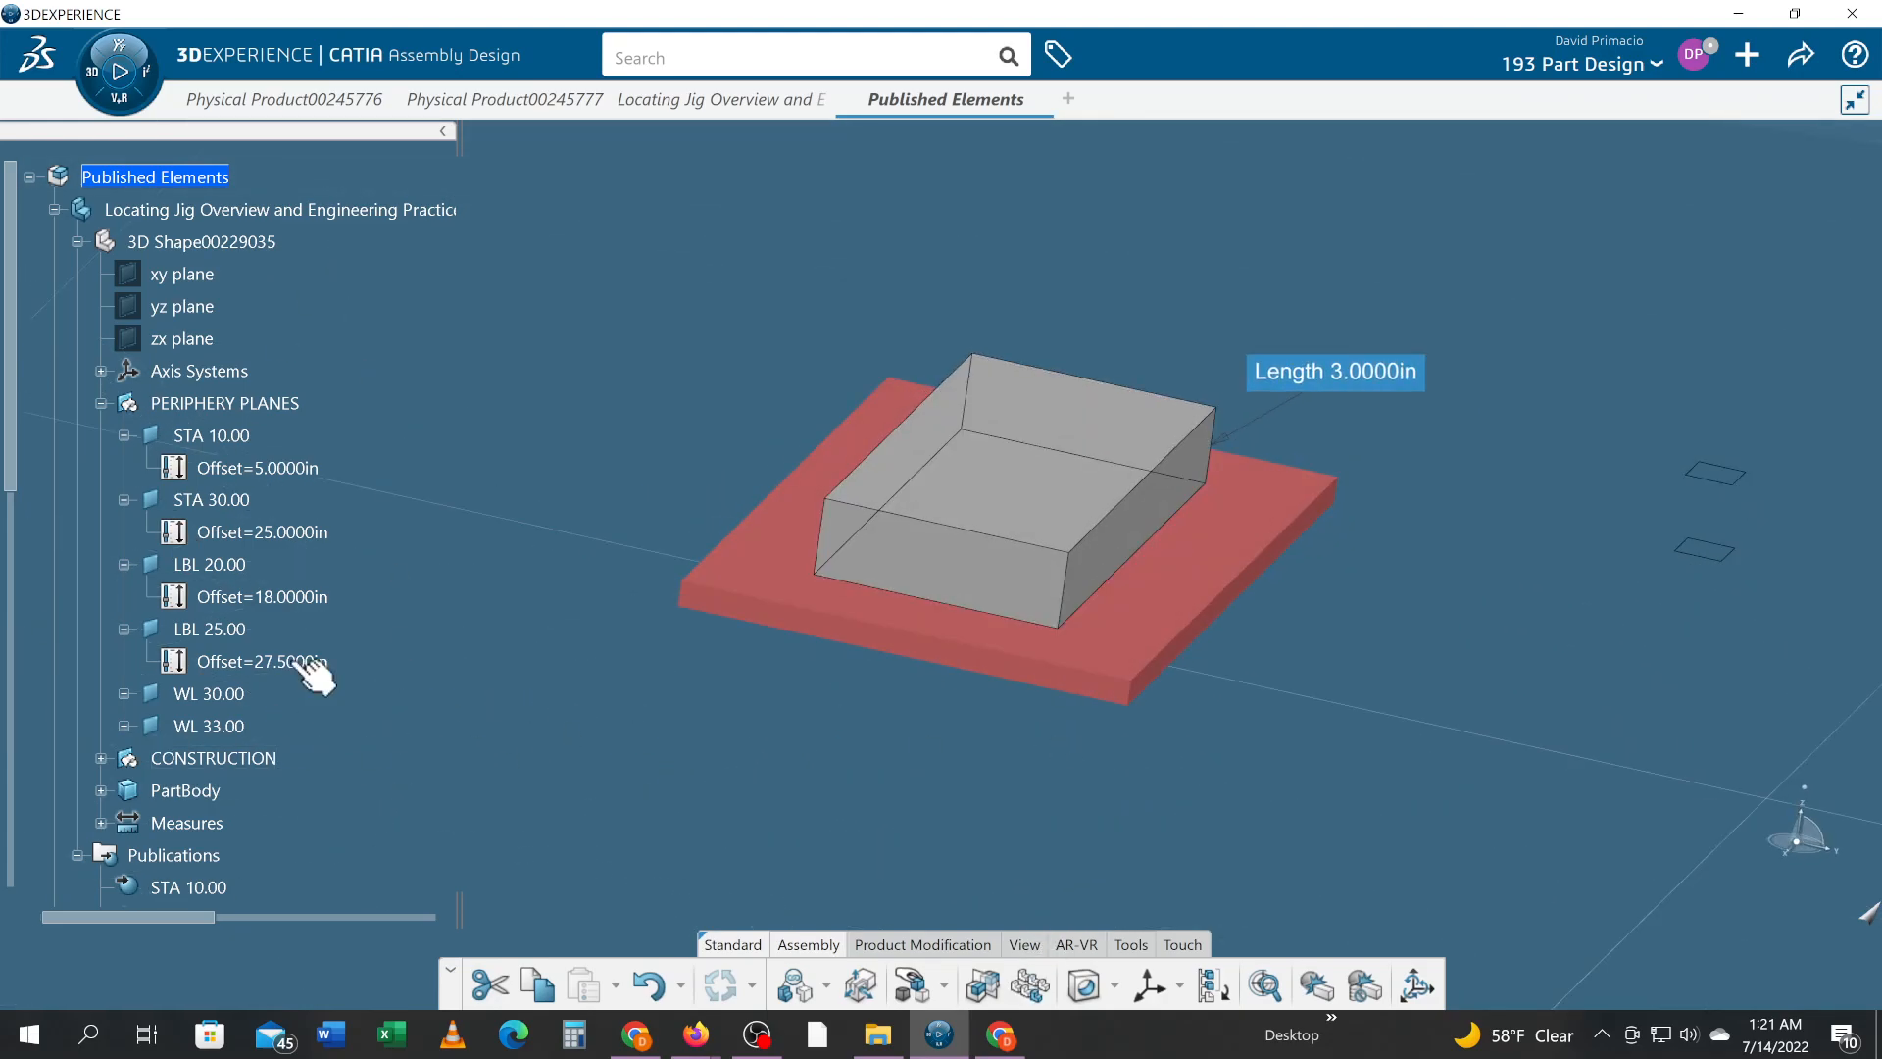
middle_drag(945, 773, 1090, 798)
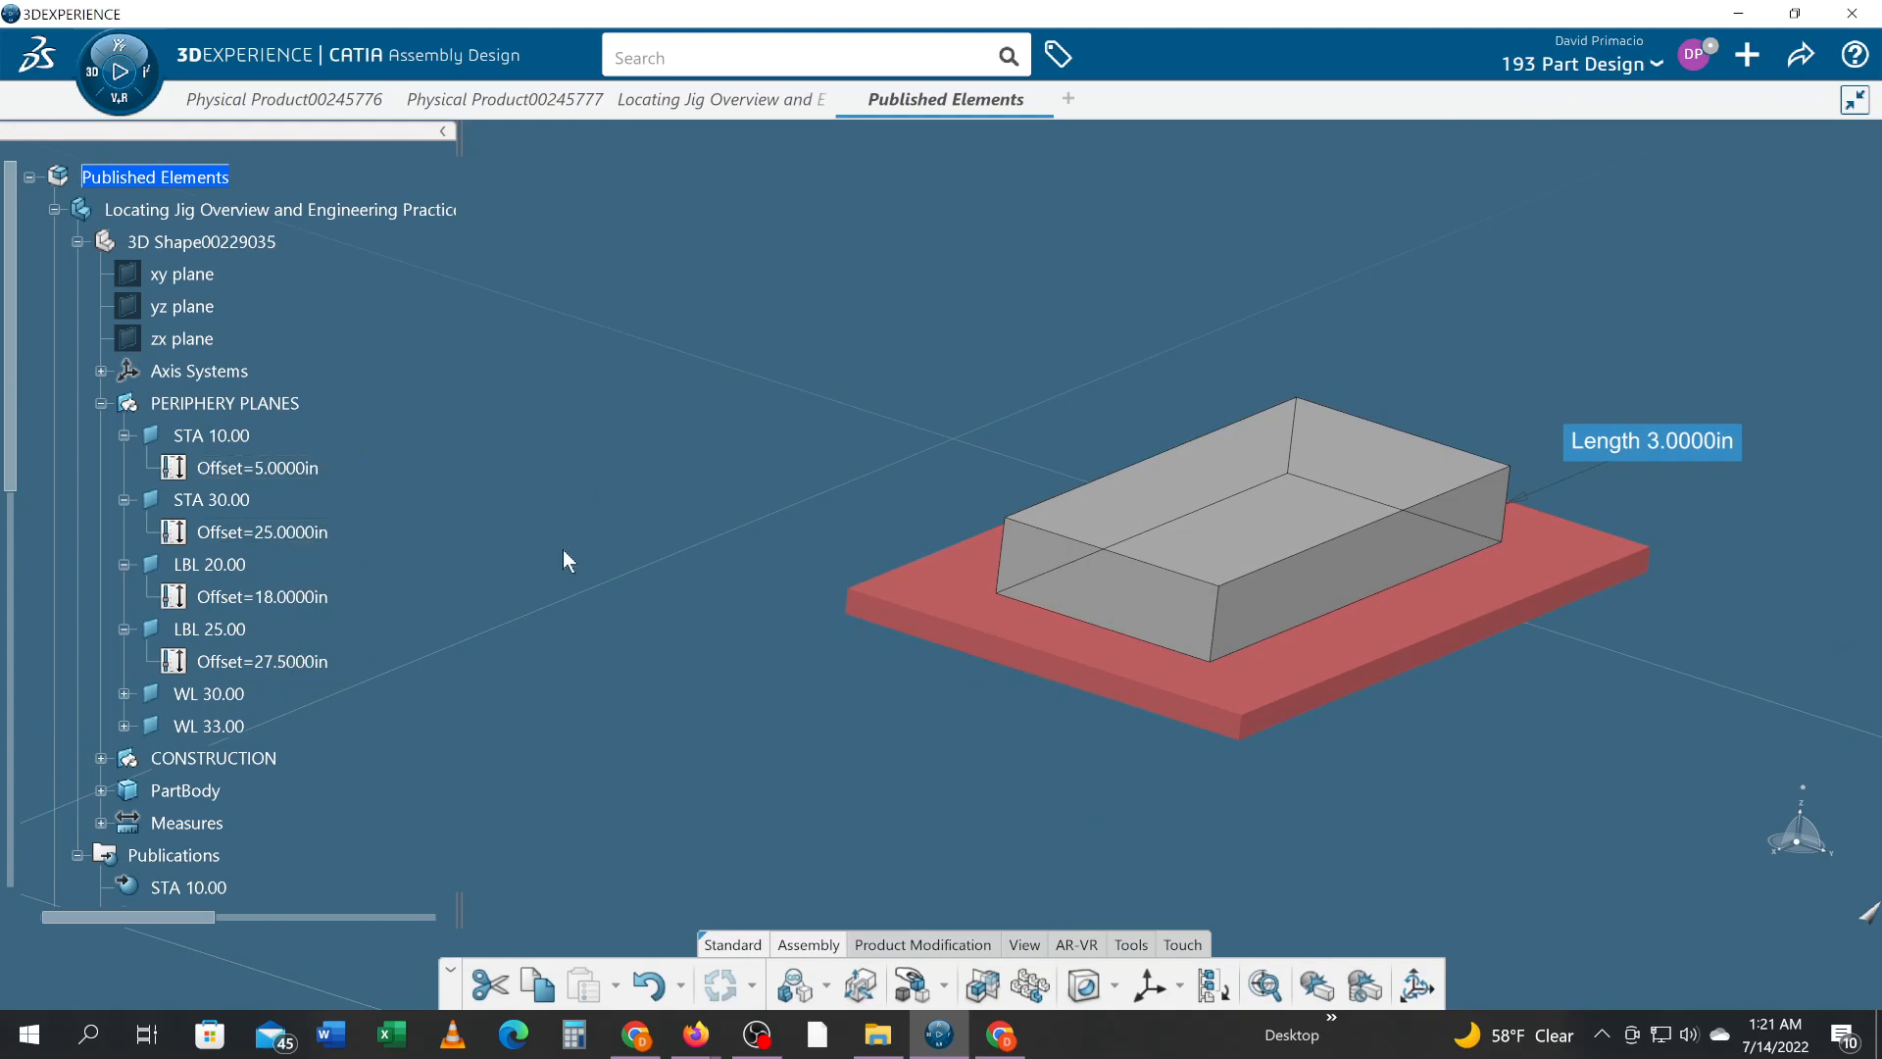
middle_drag(1006, 704, 682, 739)
middle_drag(1254, 740, 1197, 702)
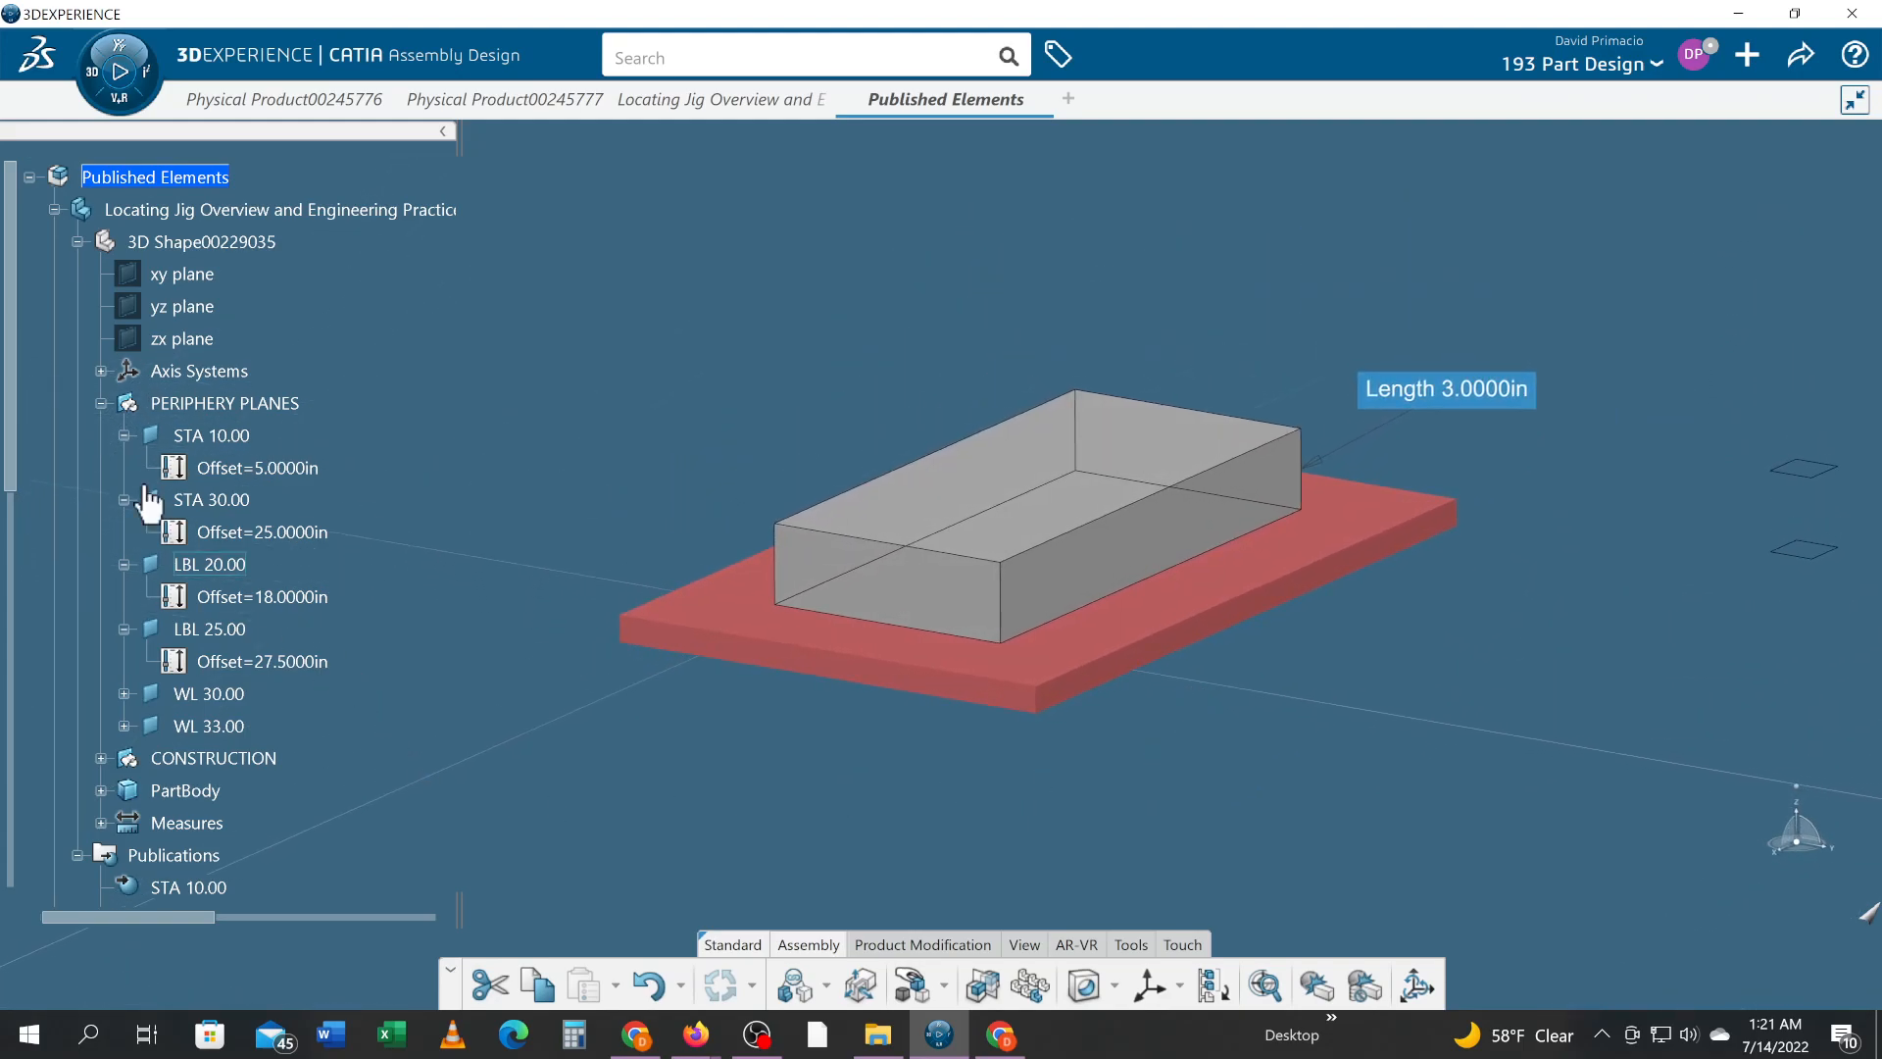
- Review the tooling plate's external references and its TOOL_PLATE planes, collapsing the STA 24.00 plane's offset
click(77, 243)
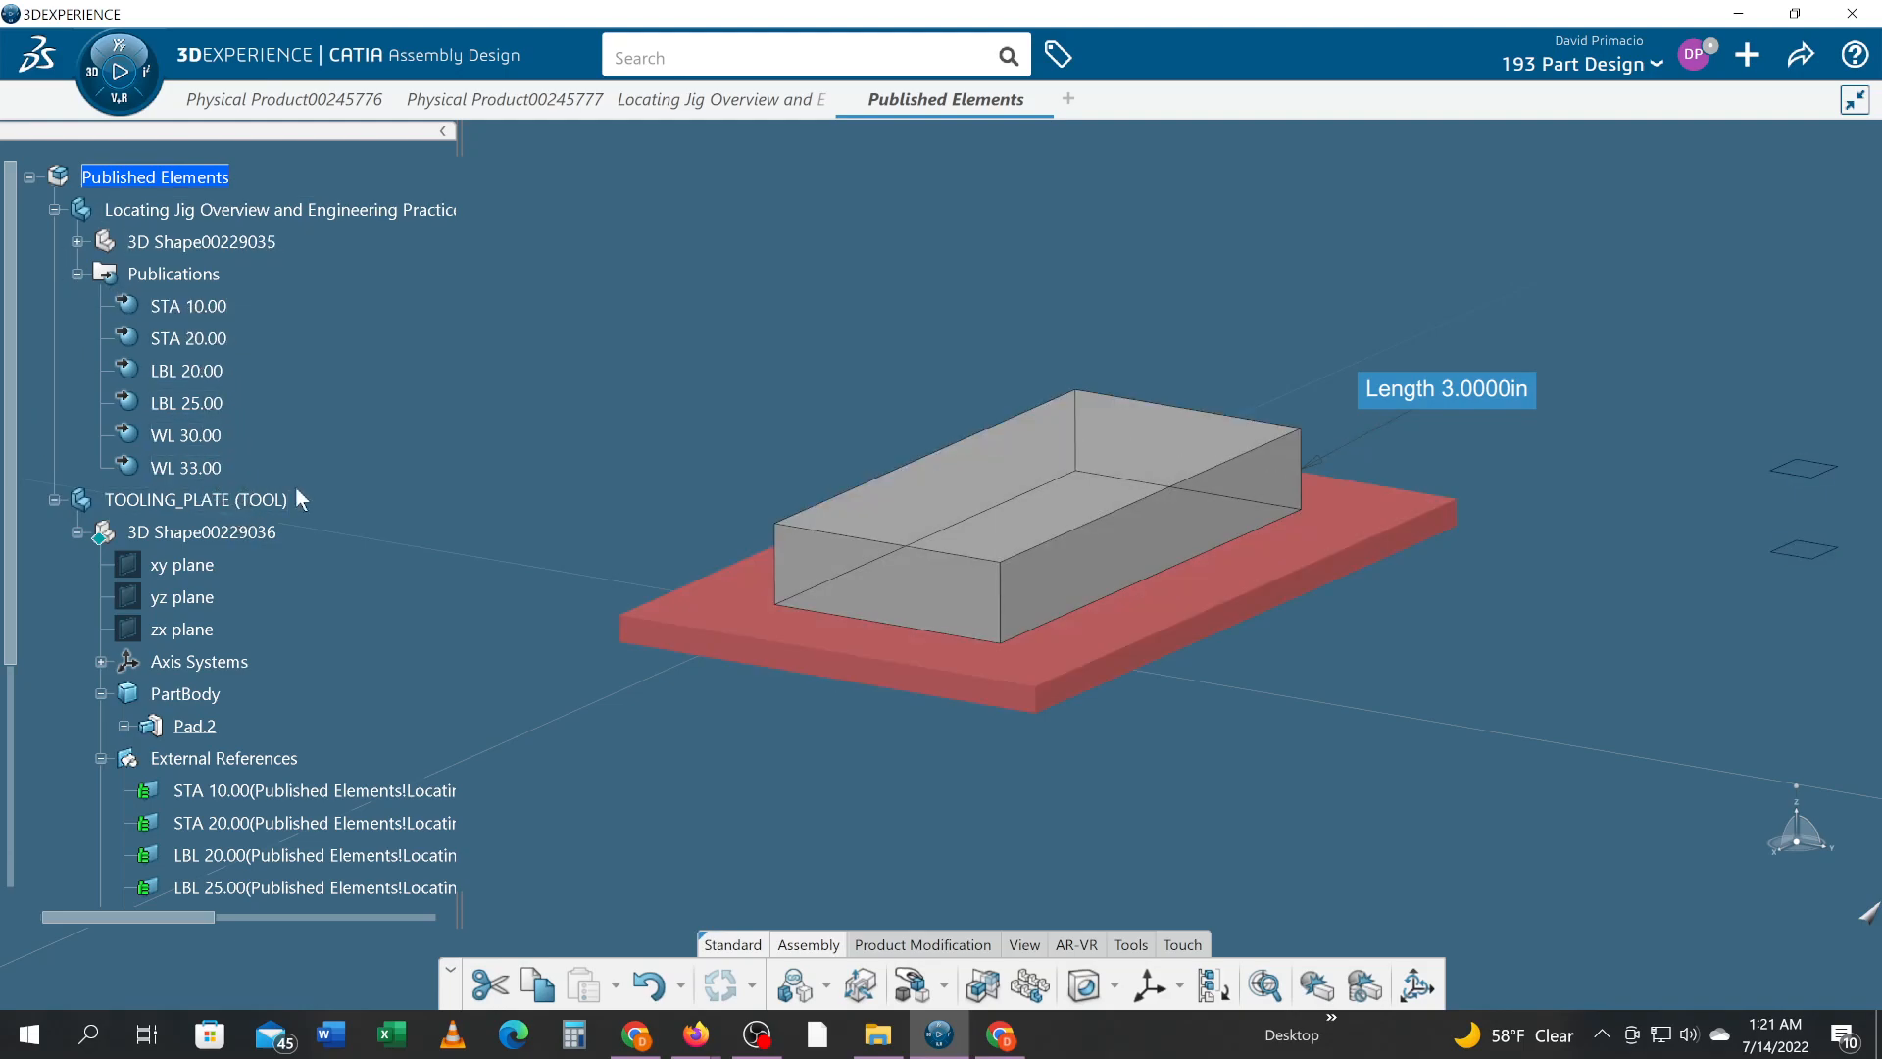
scroll(296, 485, down, 3)
scroll(265, 686, down, 1)
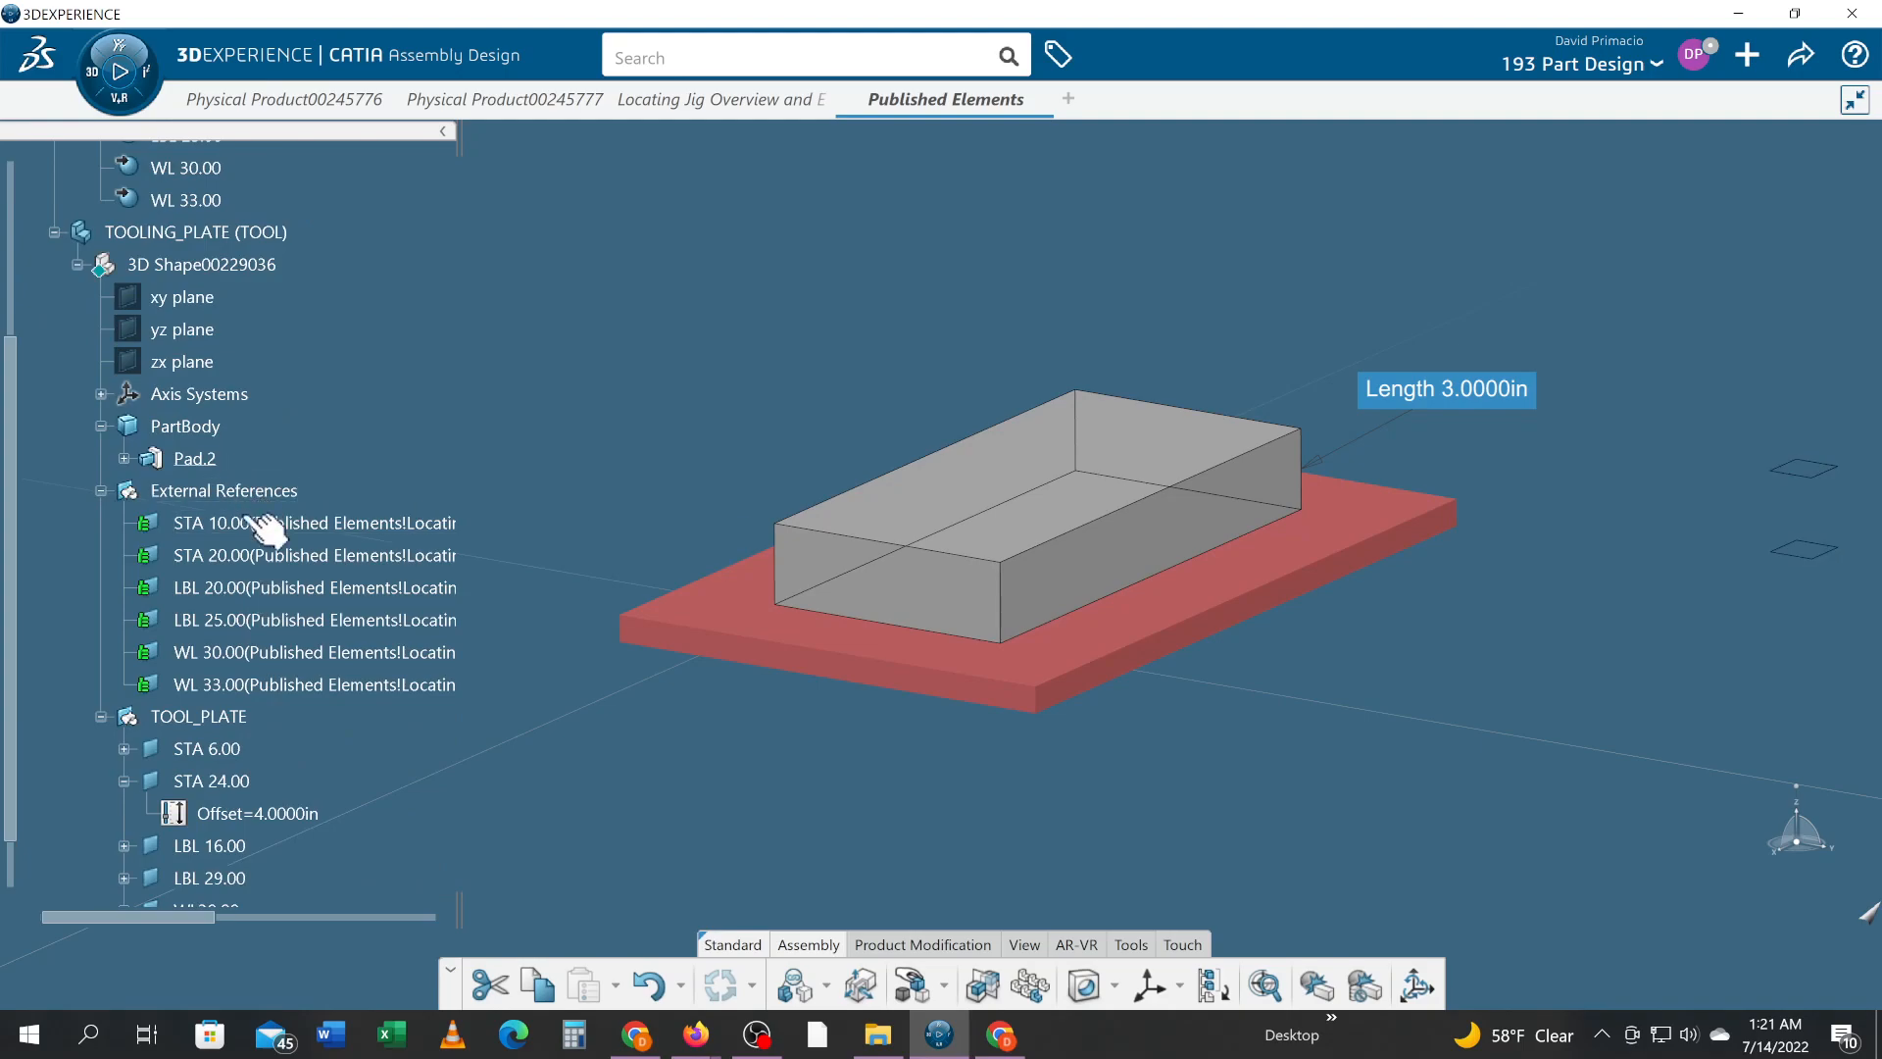
scroll(390, 702, down, 3)
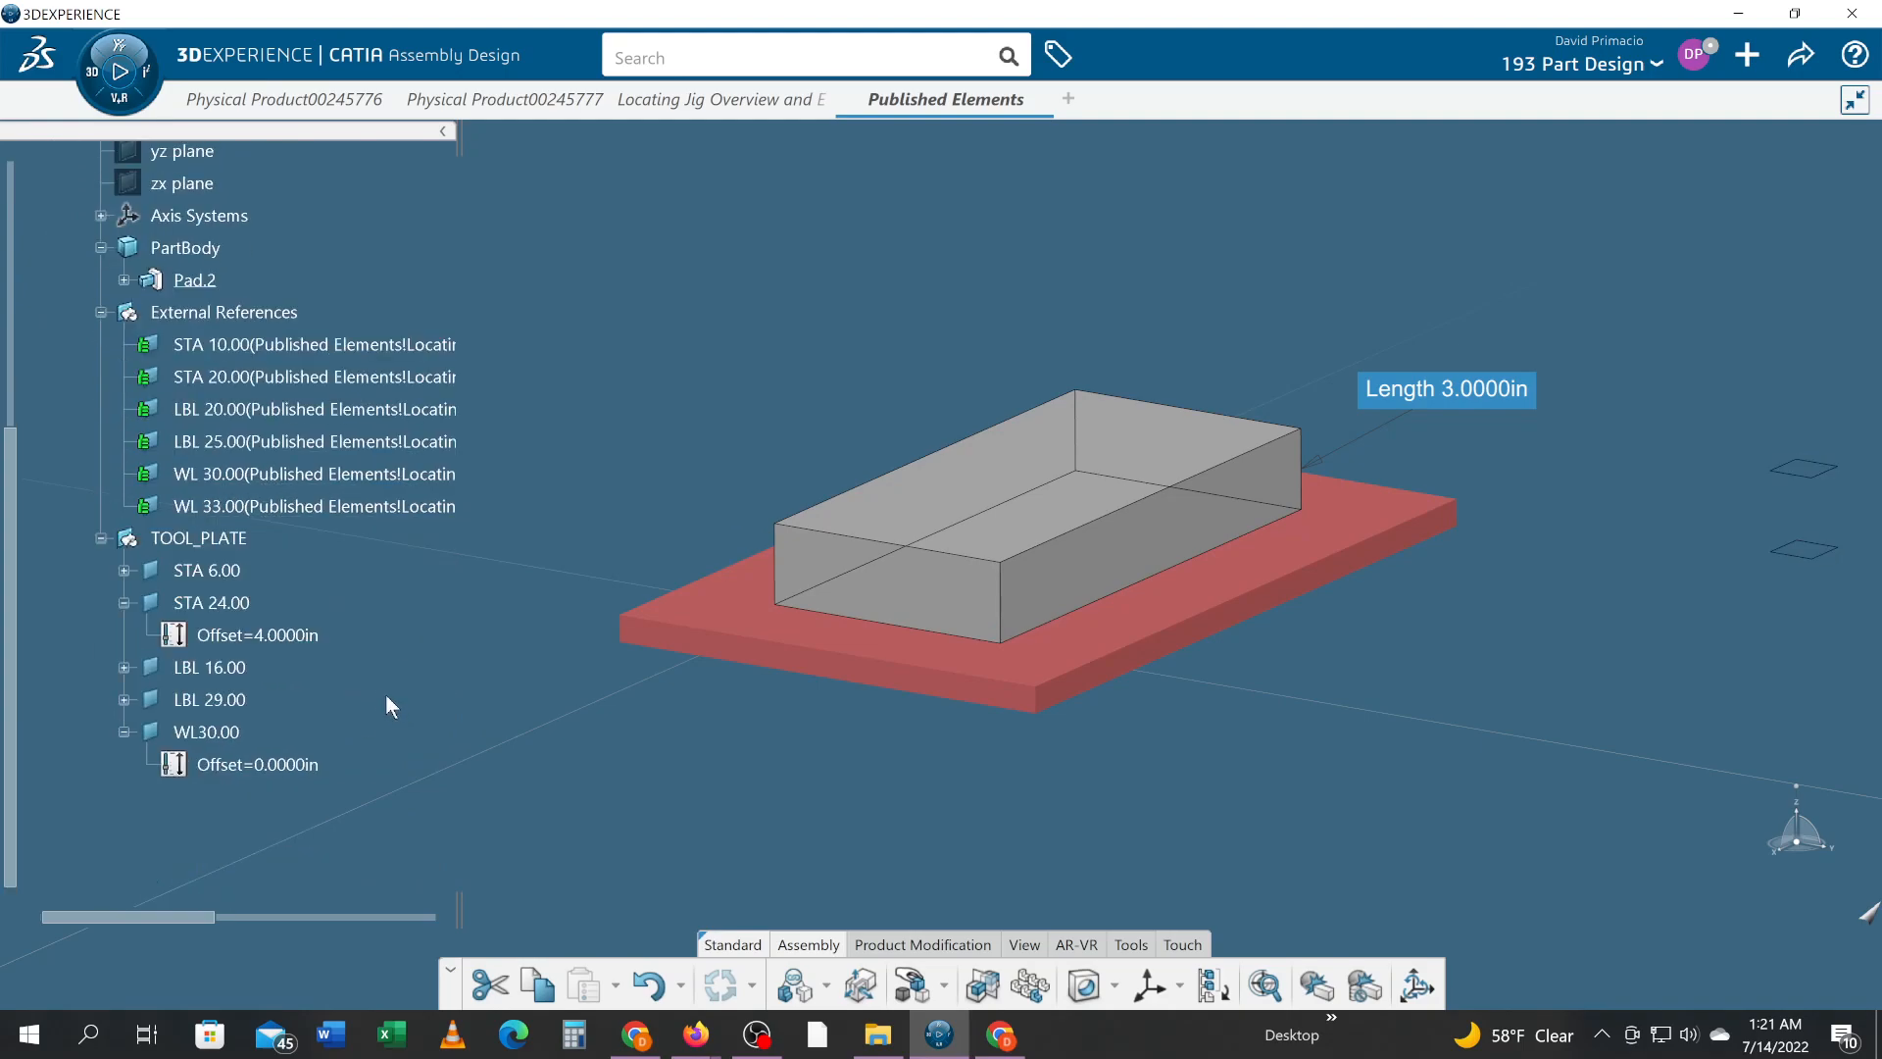
click(124, 602)
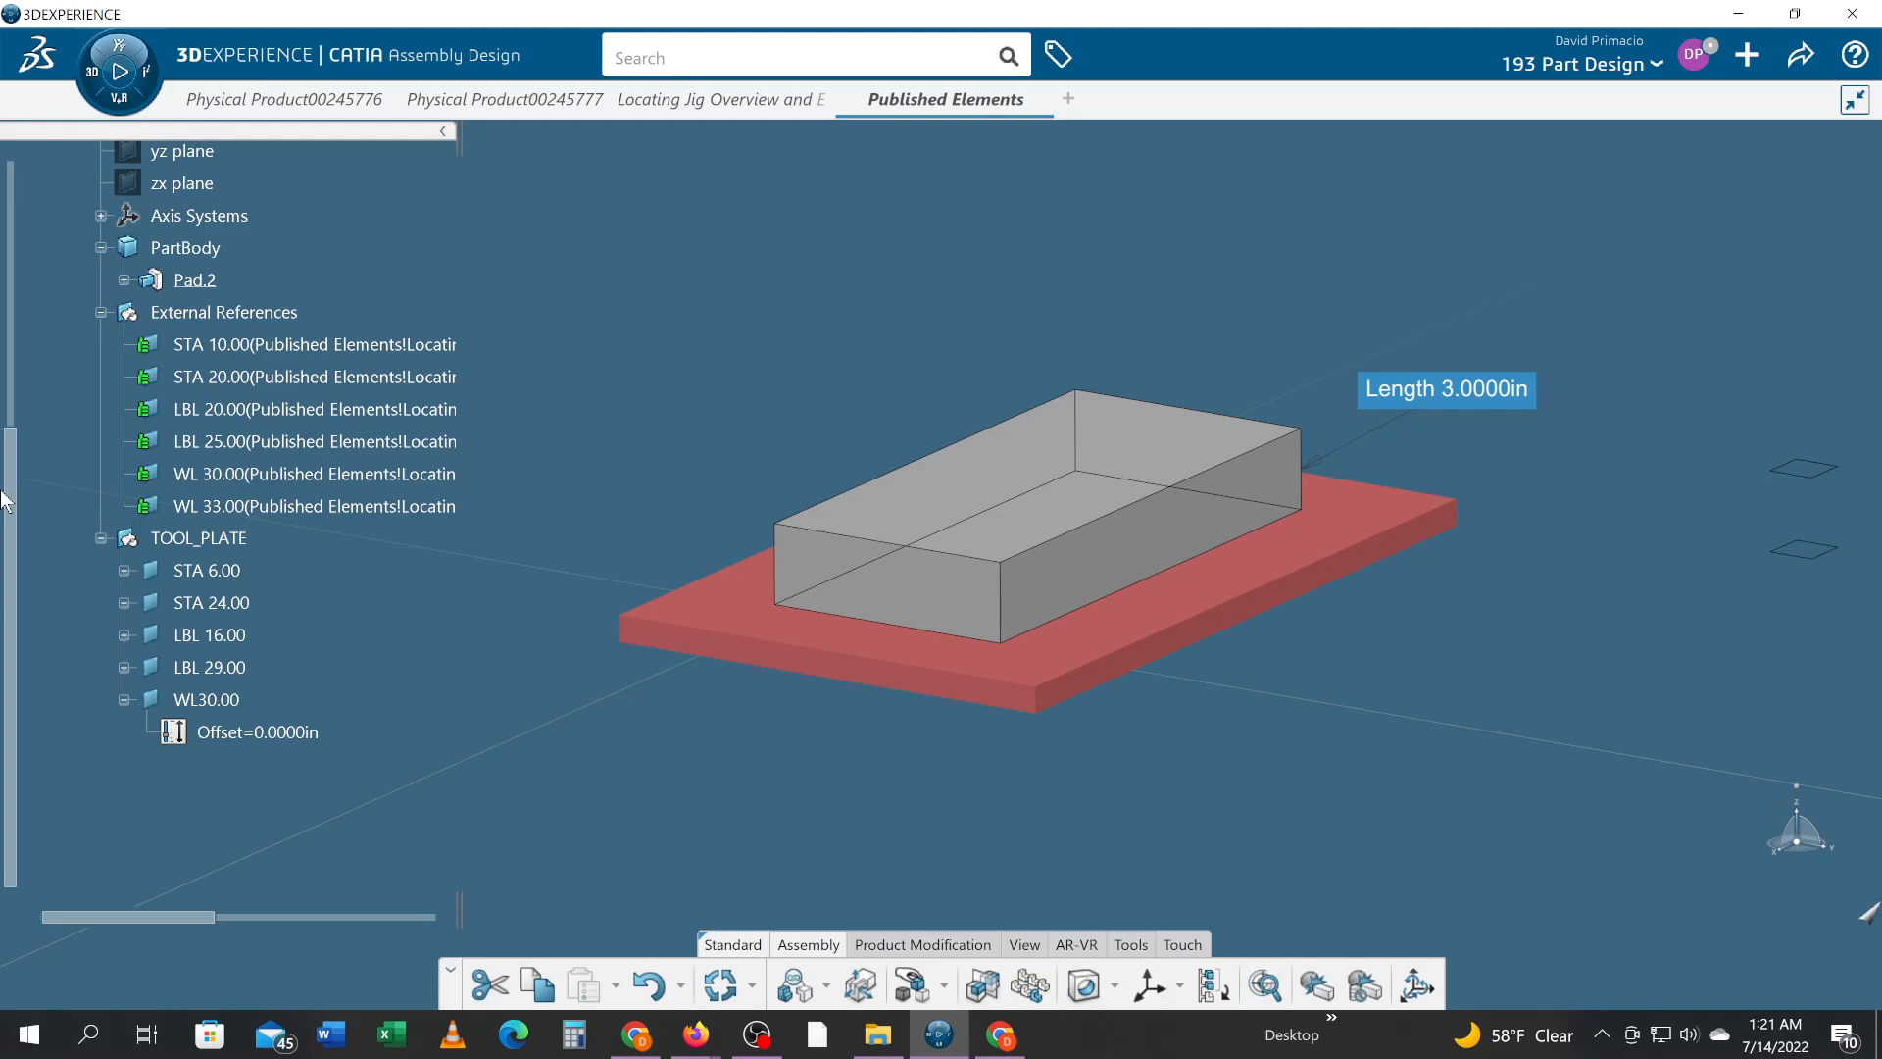
drag(19, 479, 12, 211)
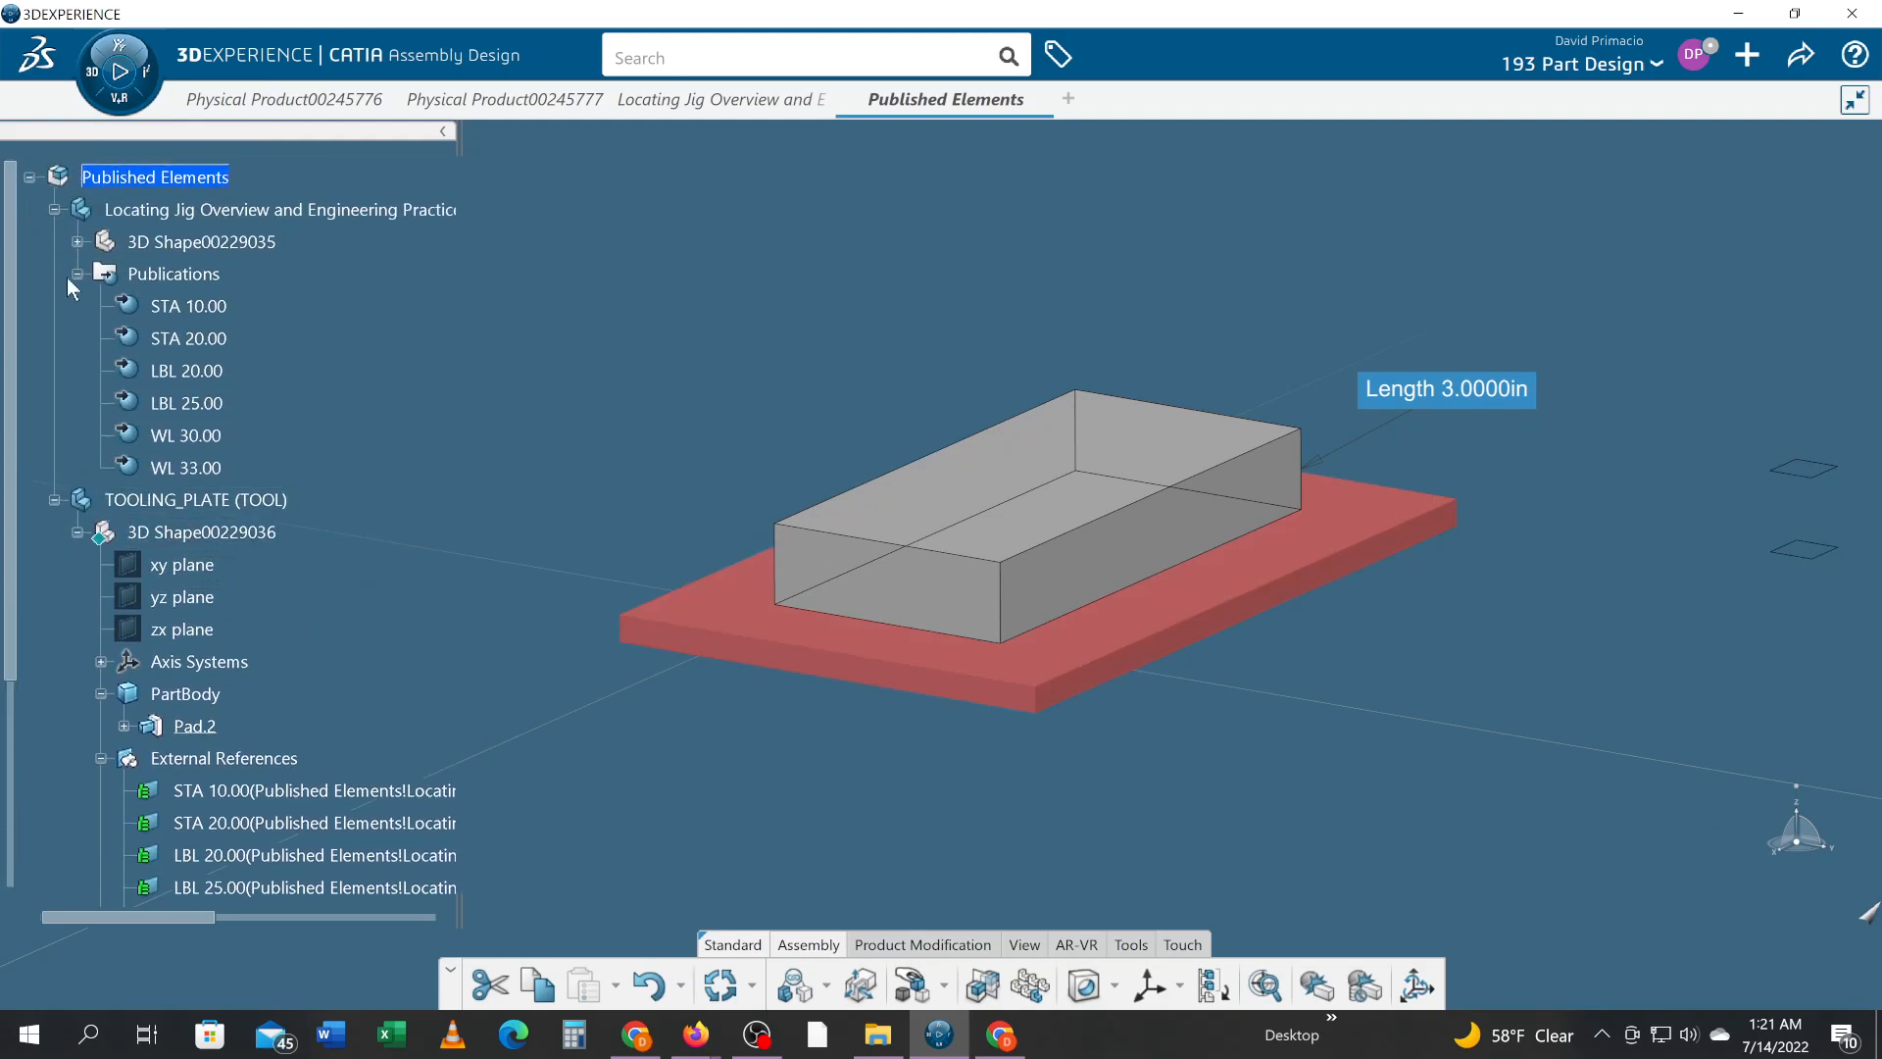
- Collapse the offsets of the STA 10.00, STA 30.00, LBL 20.00 and LBL 25.00 periphery planes and review the jig's publications
click(77, 242)
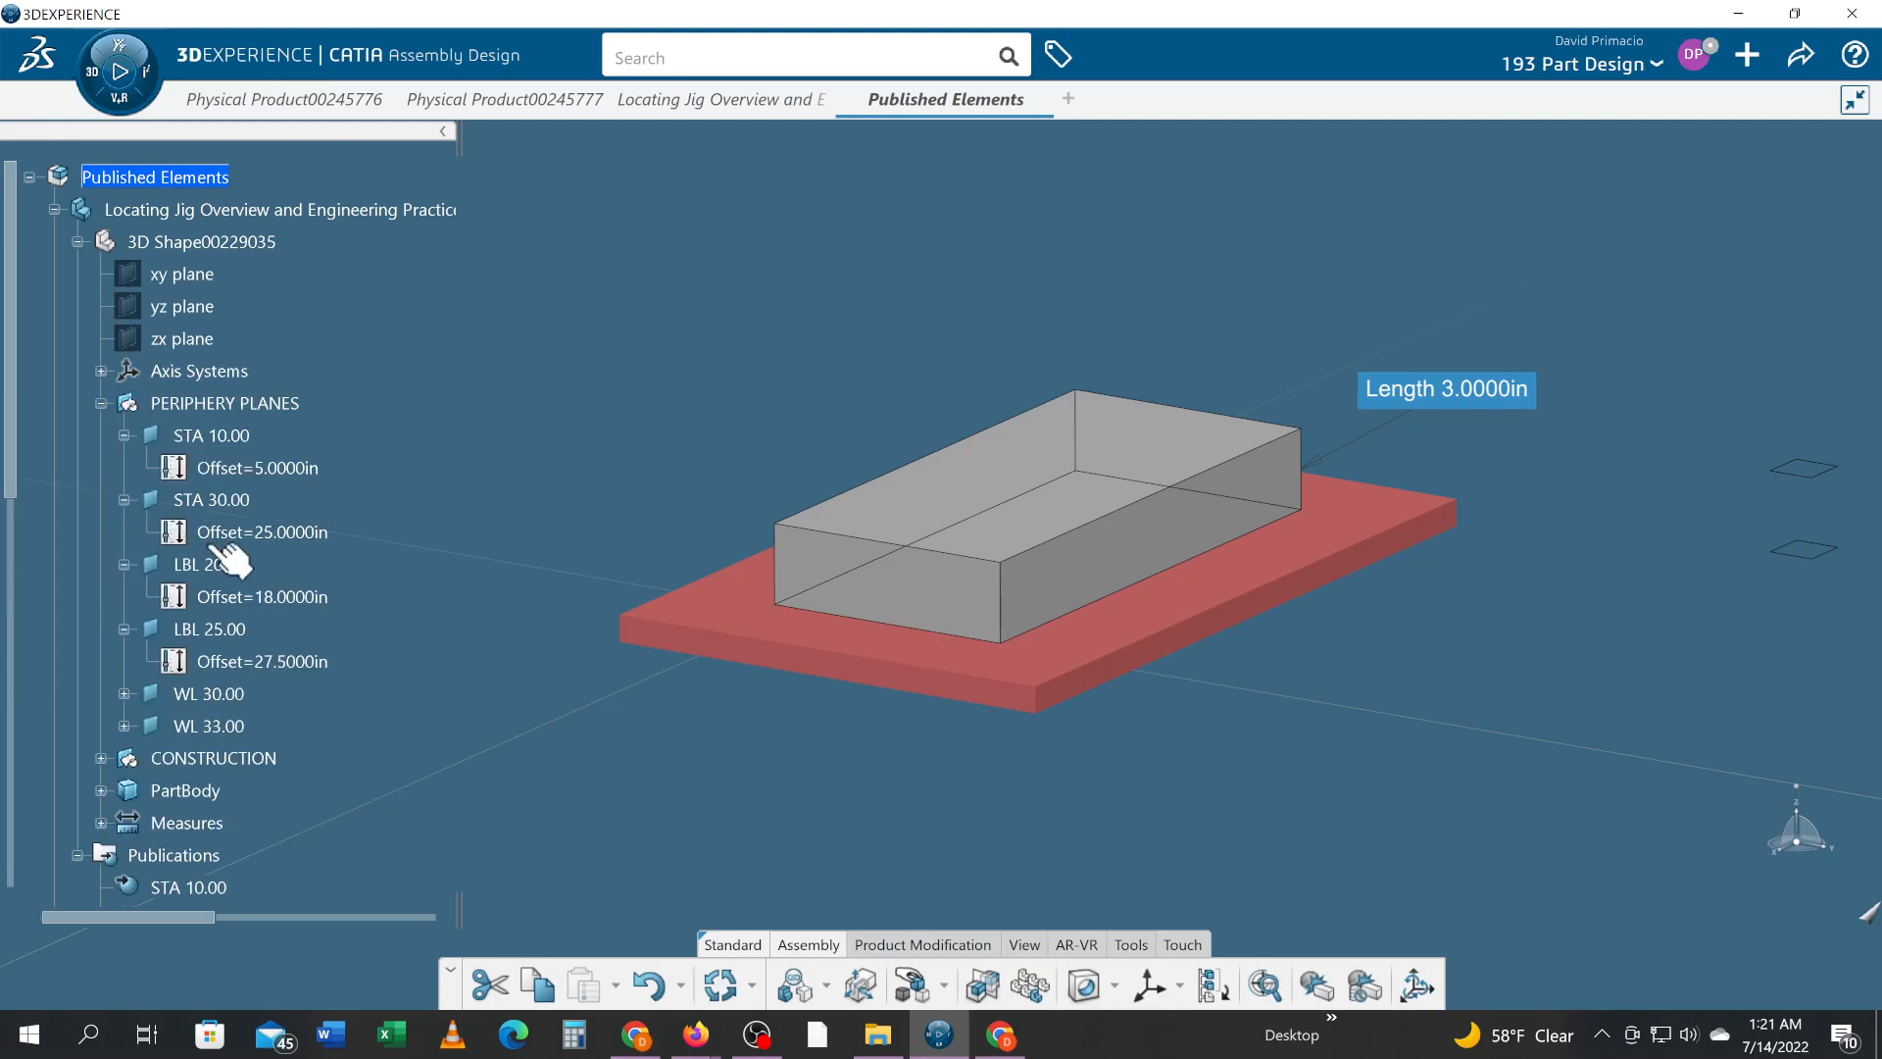
click(124, 435)
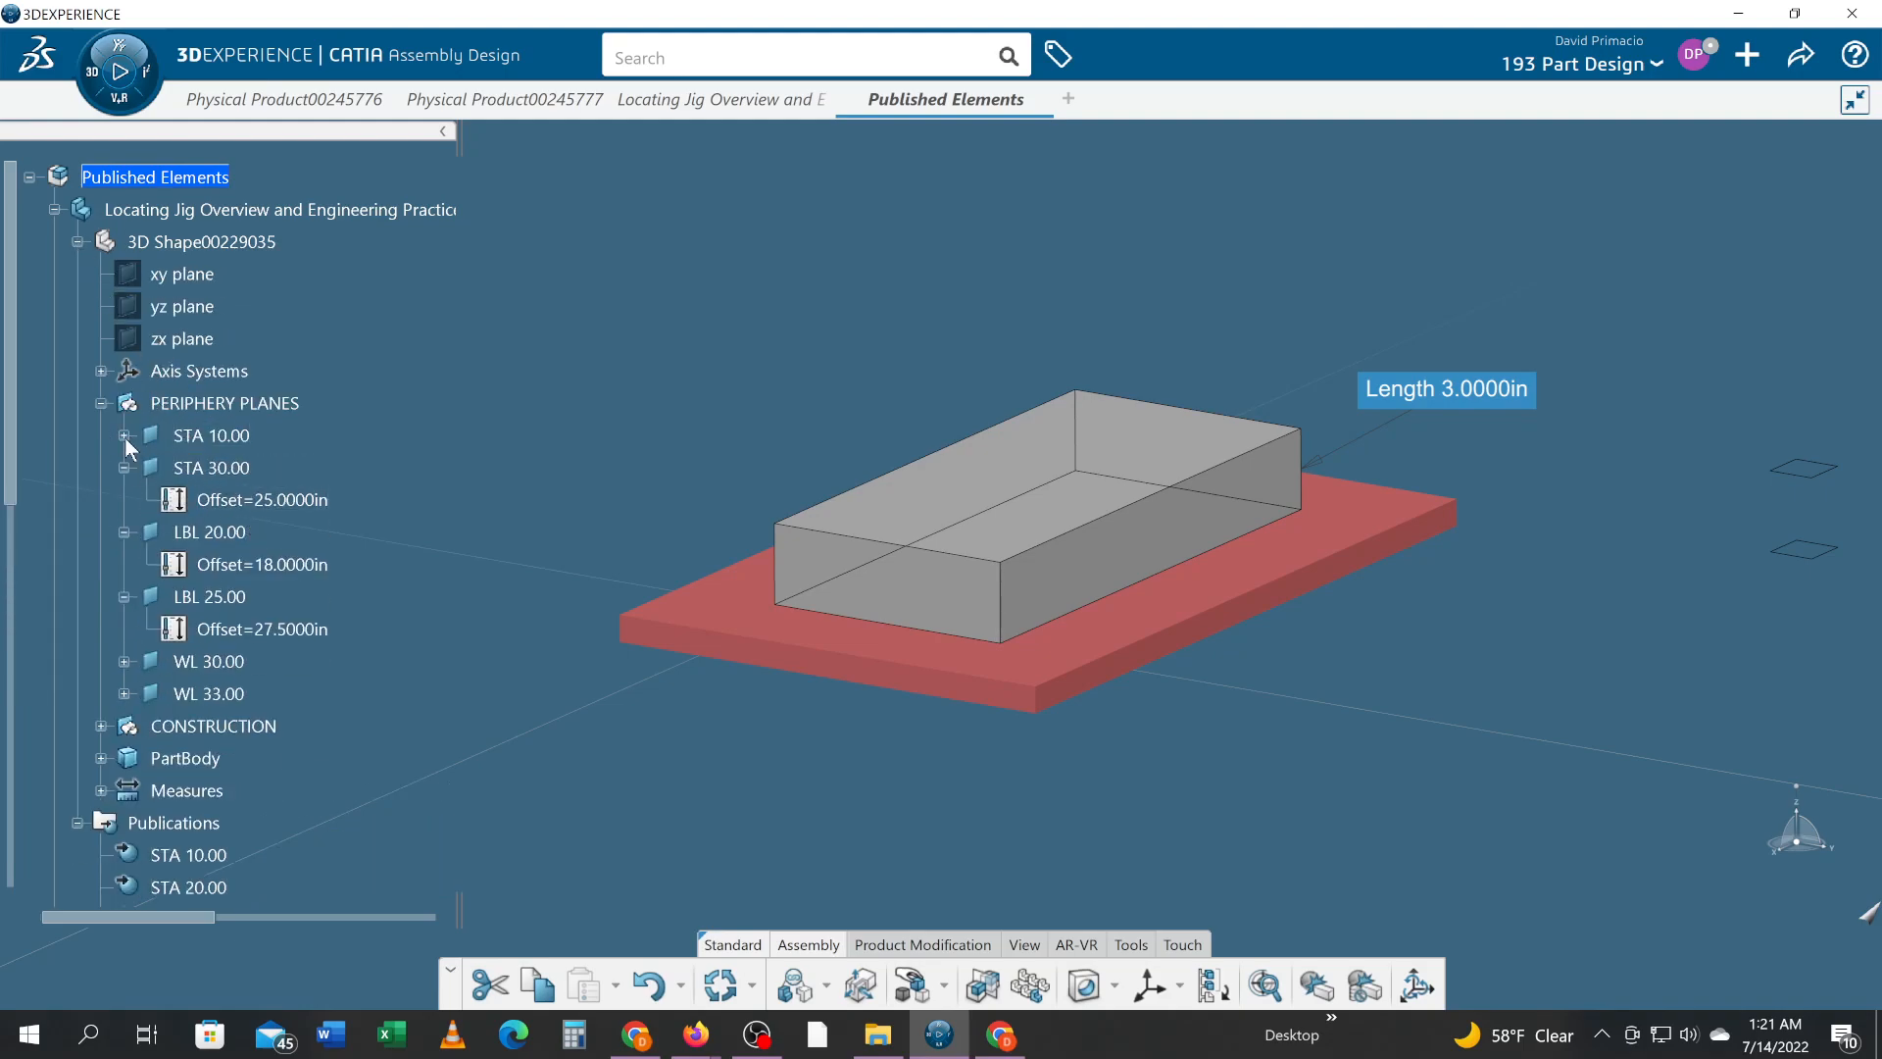
click(125, 468)
click(125, 499)
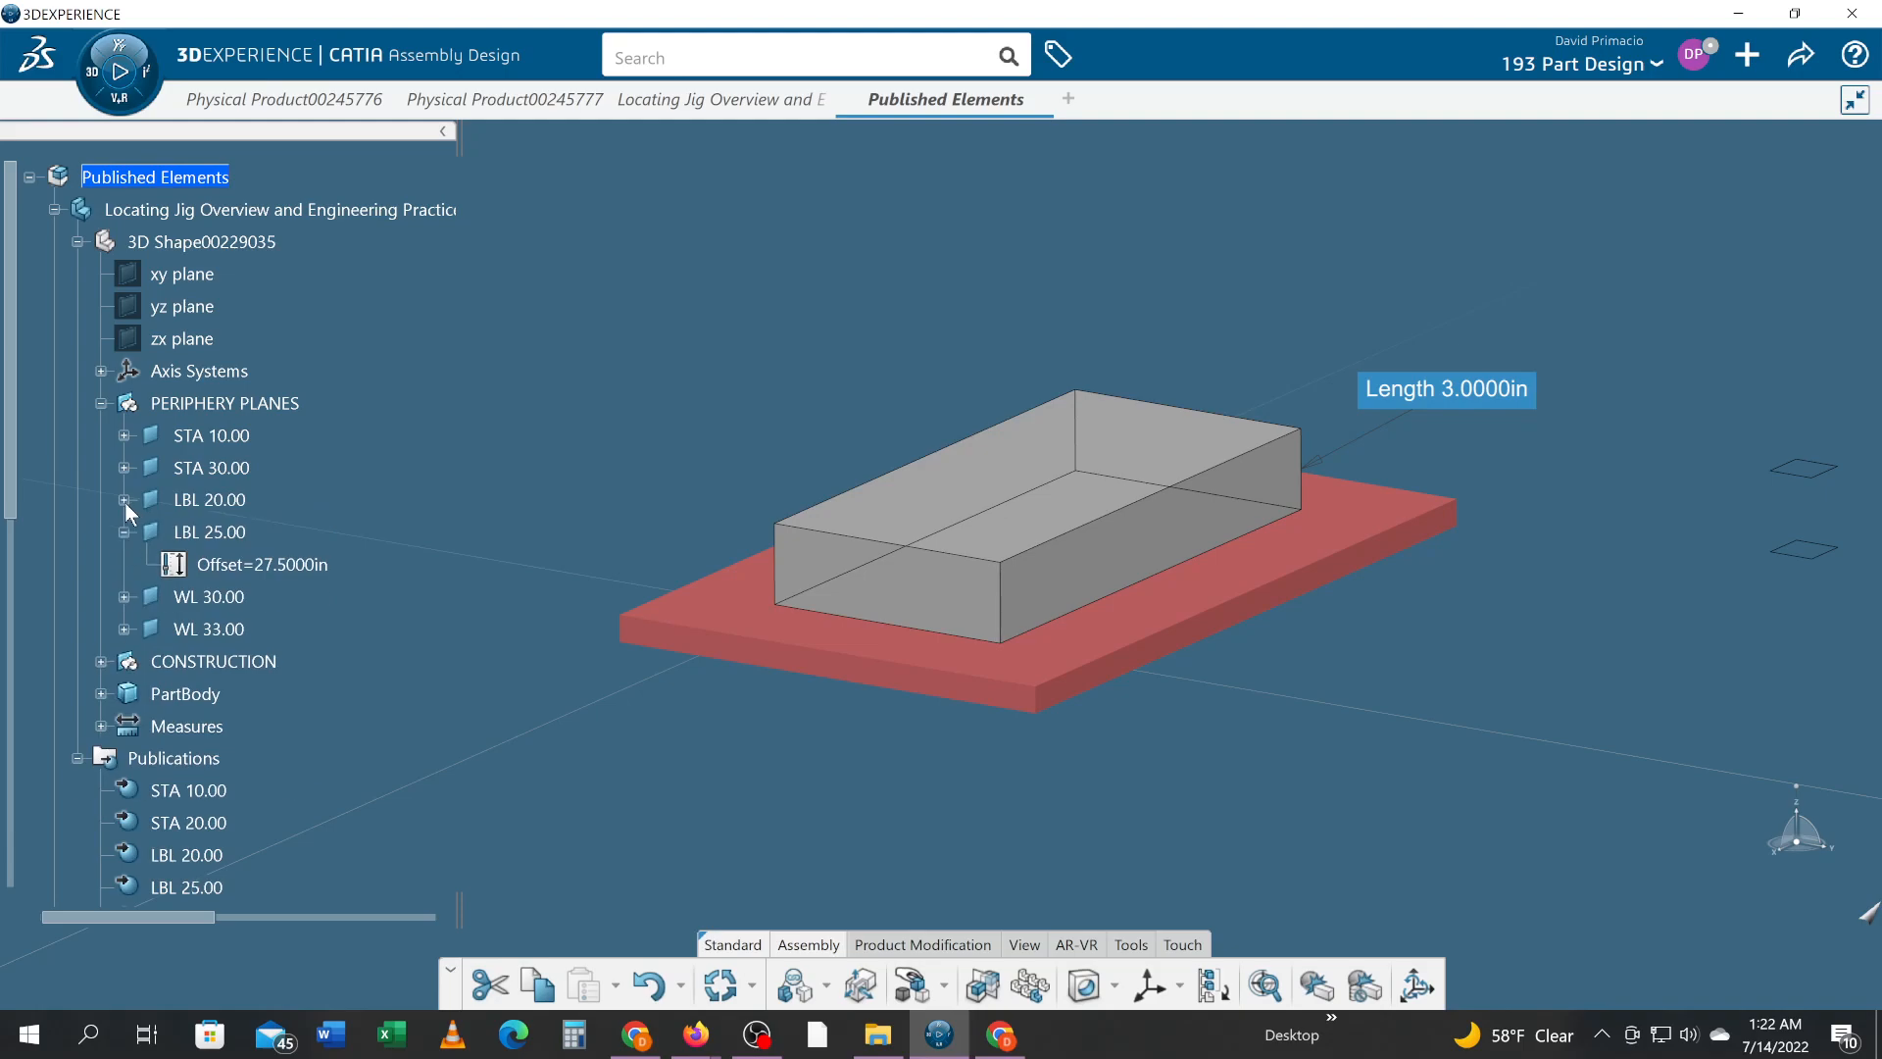
click(124, 531)
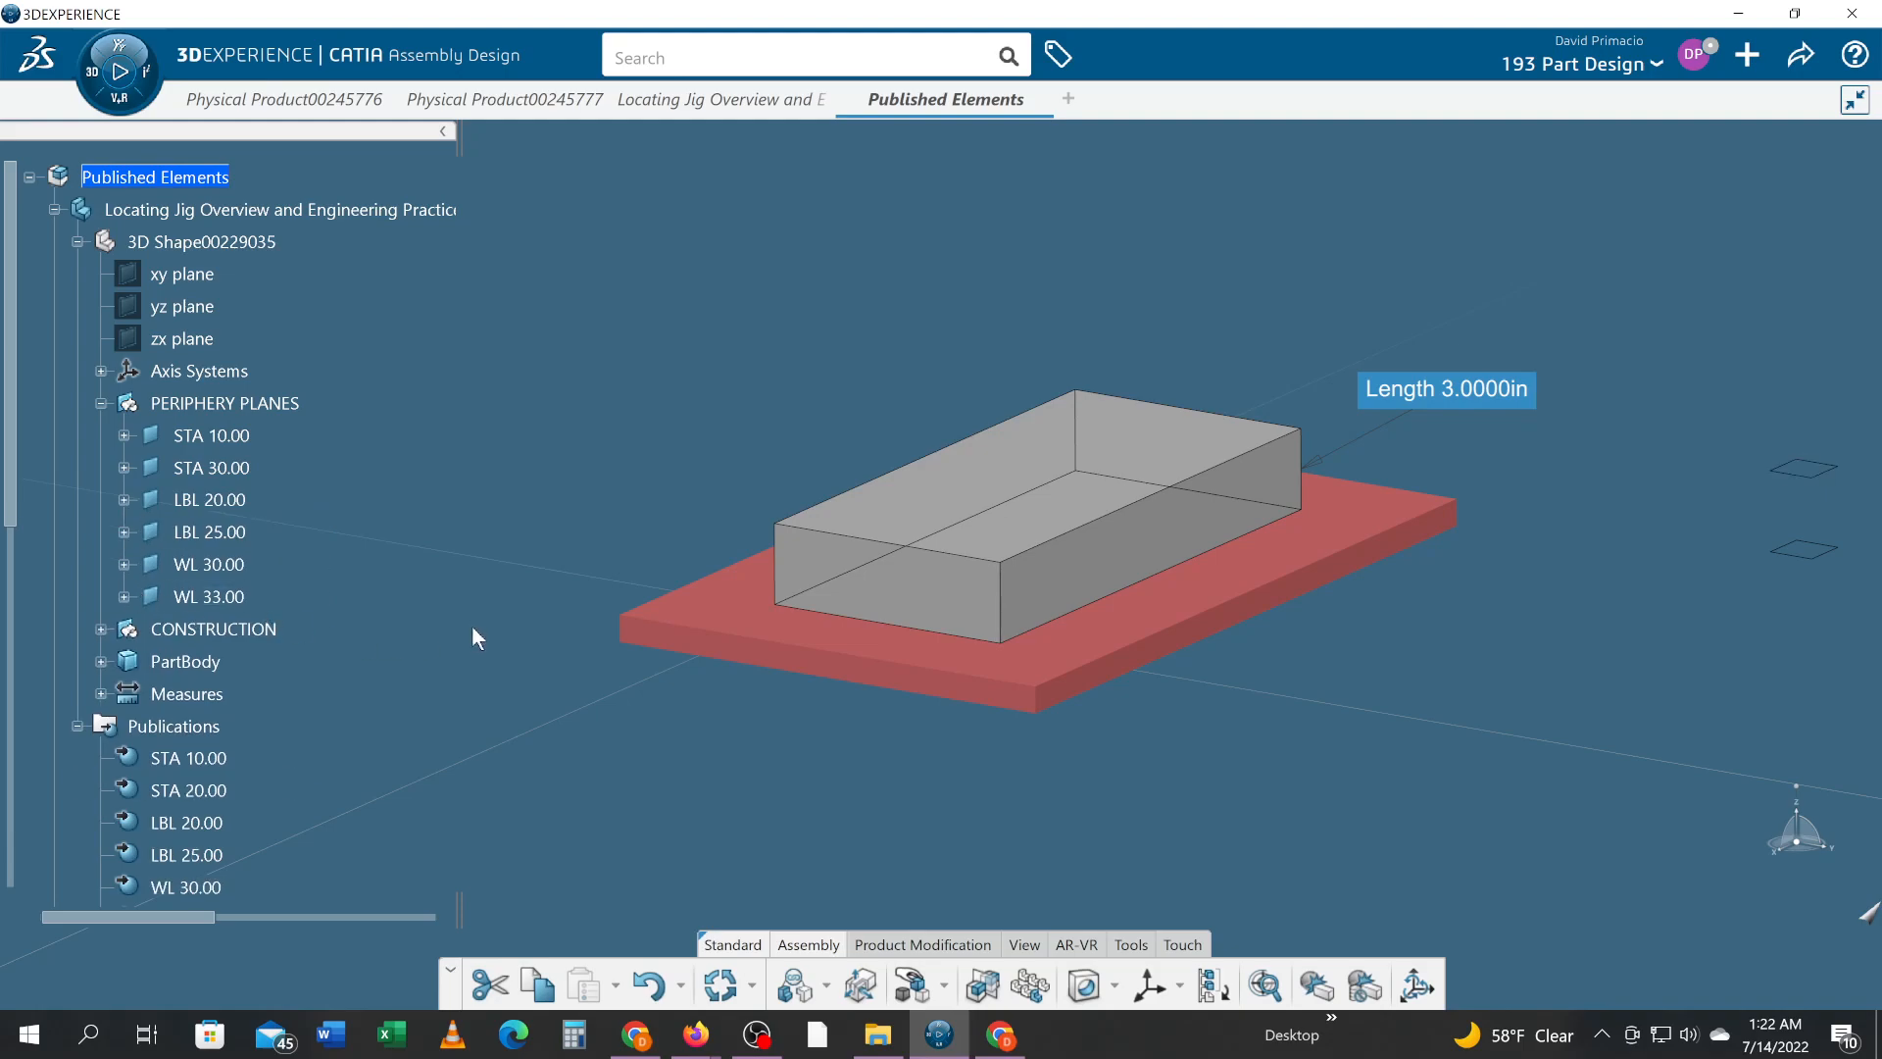
scroll(324, 645, down, 1)
scroll(321, 647, down, 3)
scroll(322, 649, up, 3)
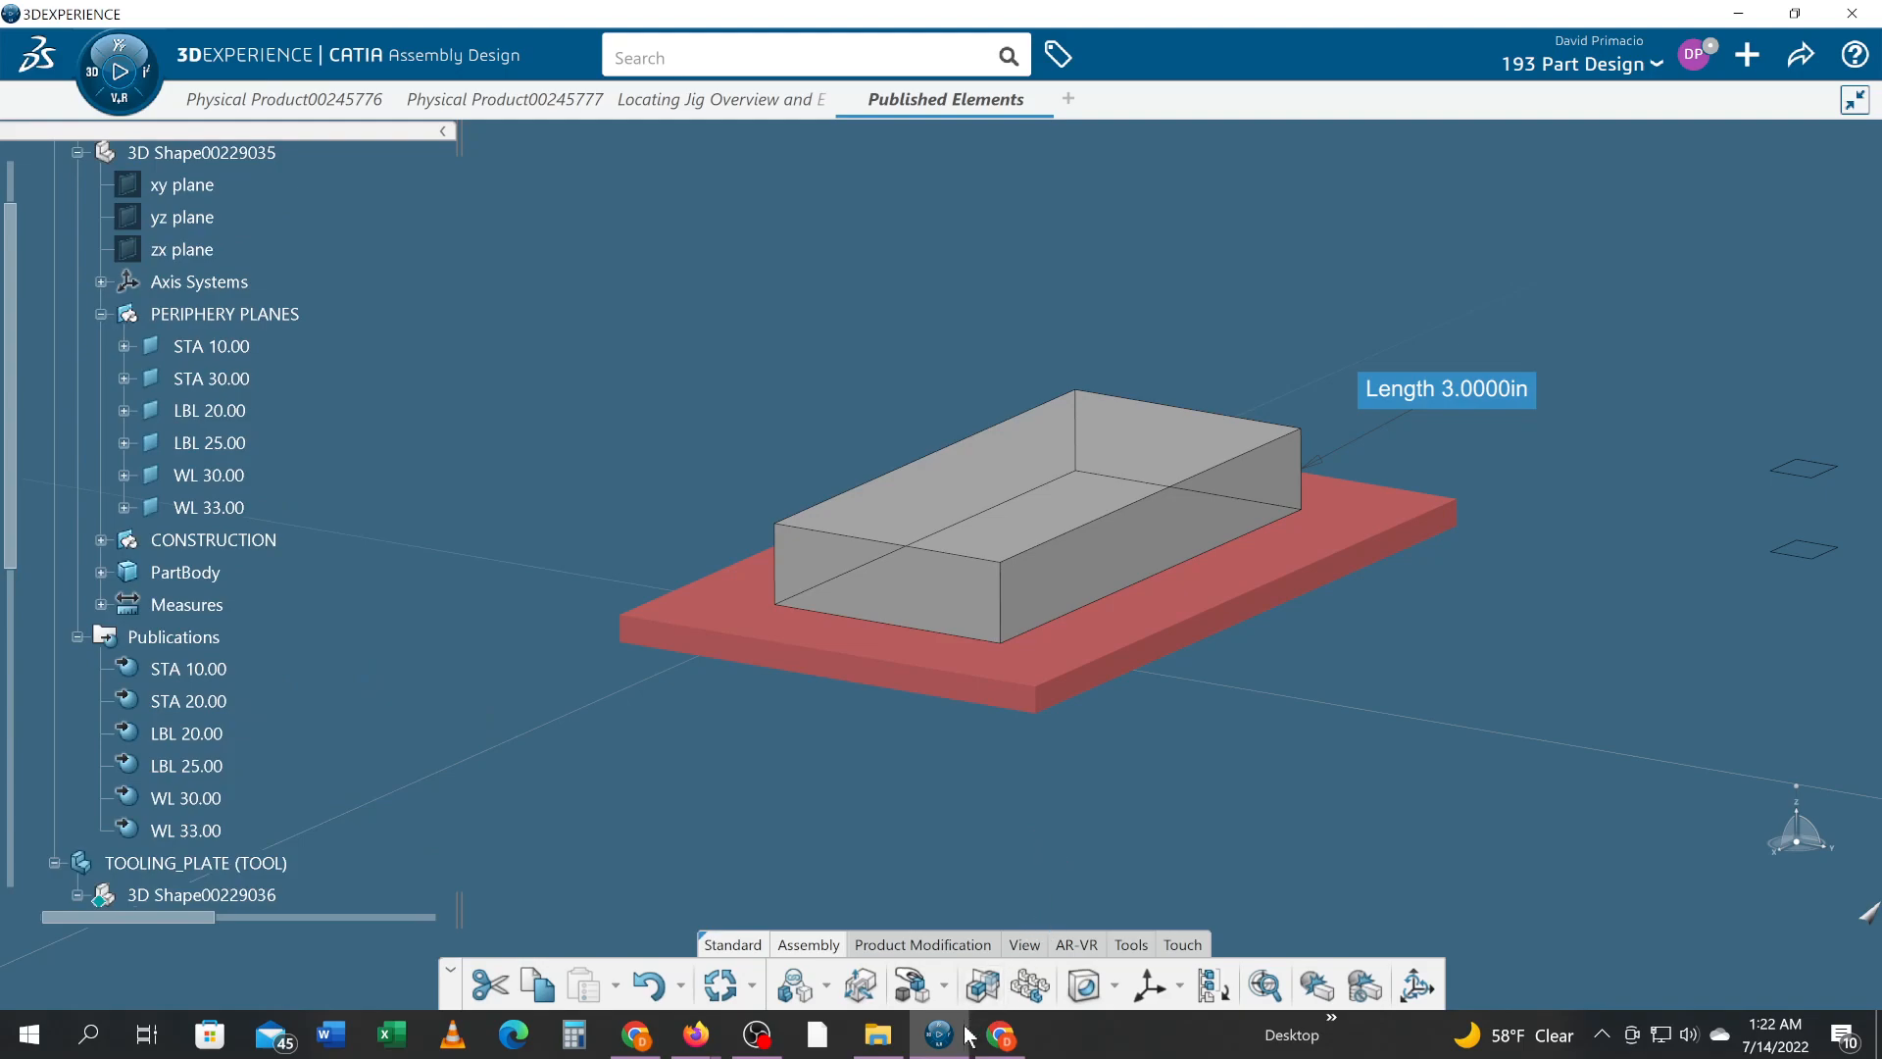
click(761, 1037)
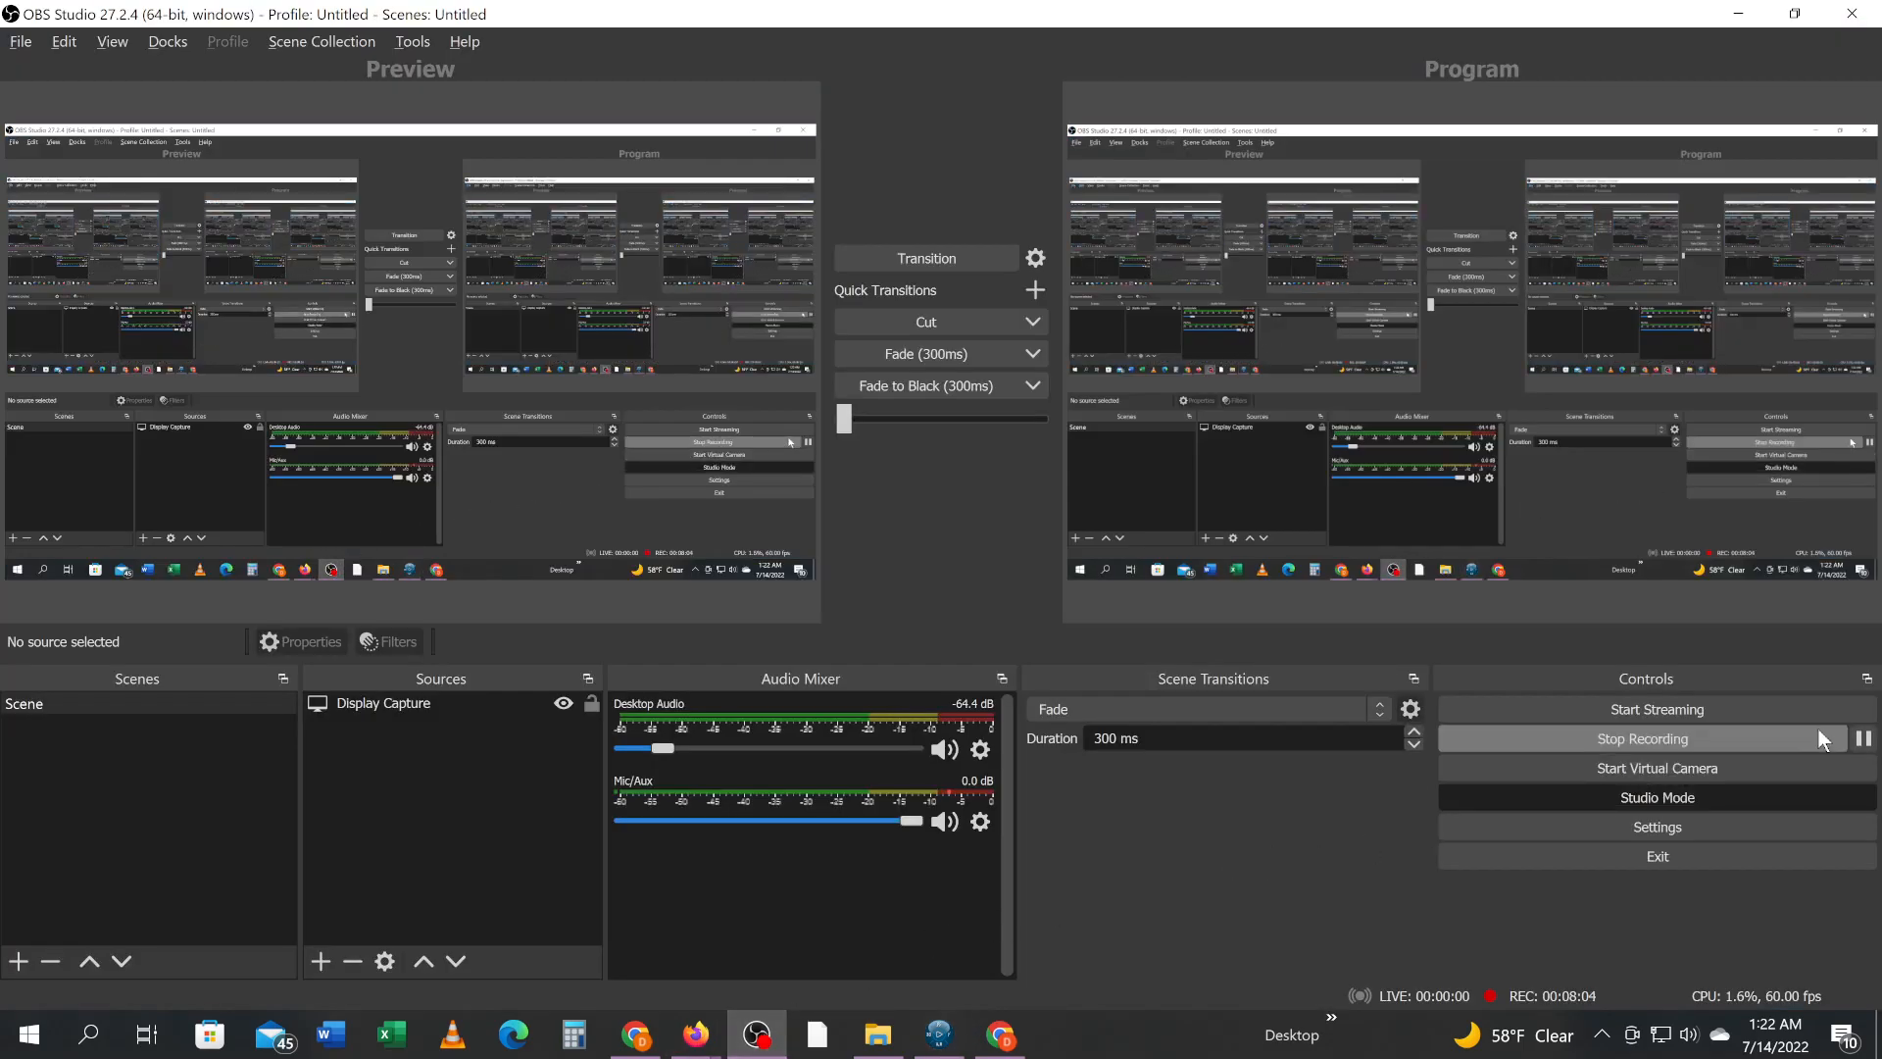